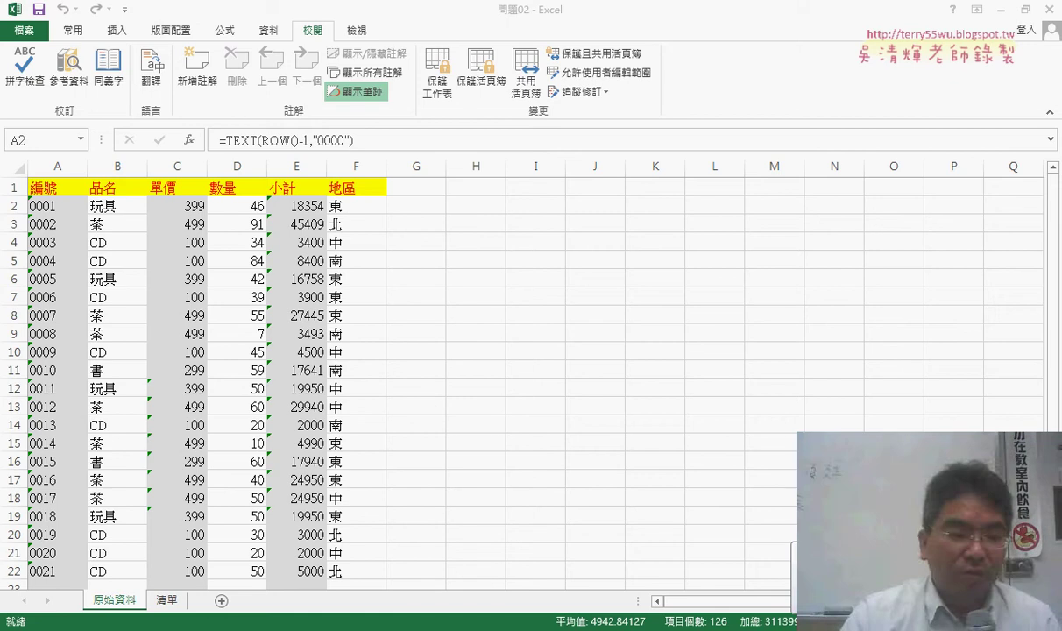
Step: Select the 問題02 data table A2:F22, then deselect it and scroll down the sheet
key(ctrl+shift+End)
click(471, 373)
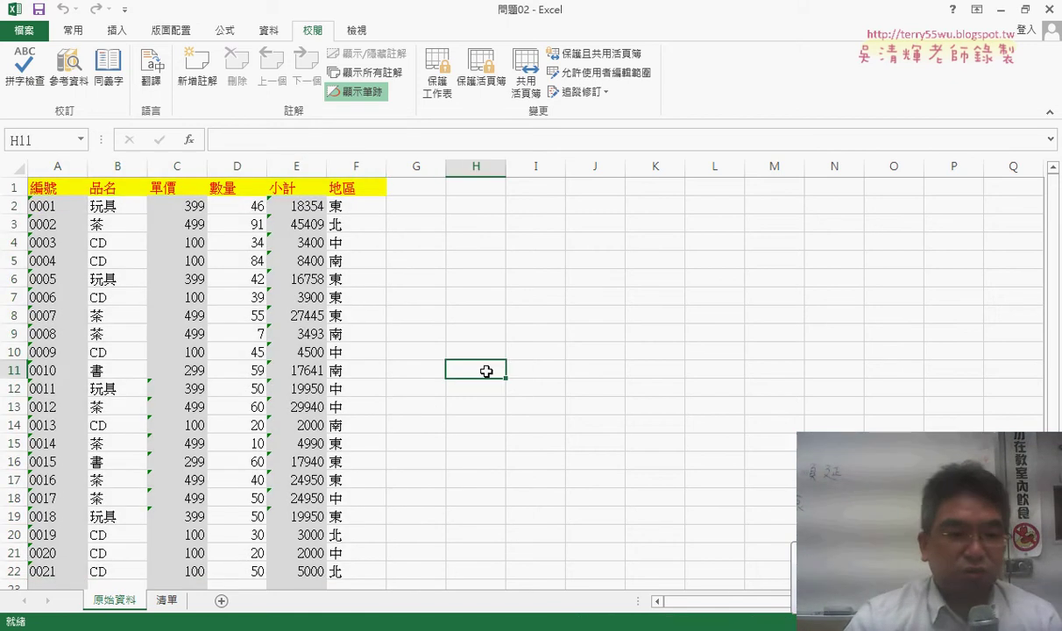
scroll(473, 372, down, 3)
Step: Review the Google Groups course post, highlighting the first topic's title, then return to 問題02
key(alt+Tab)
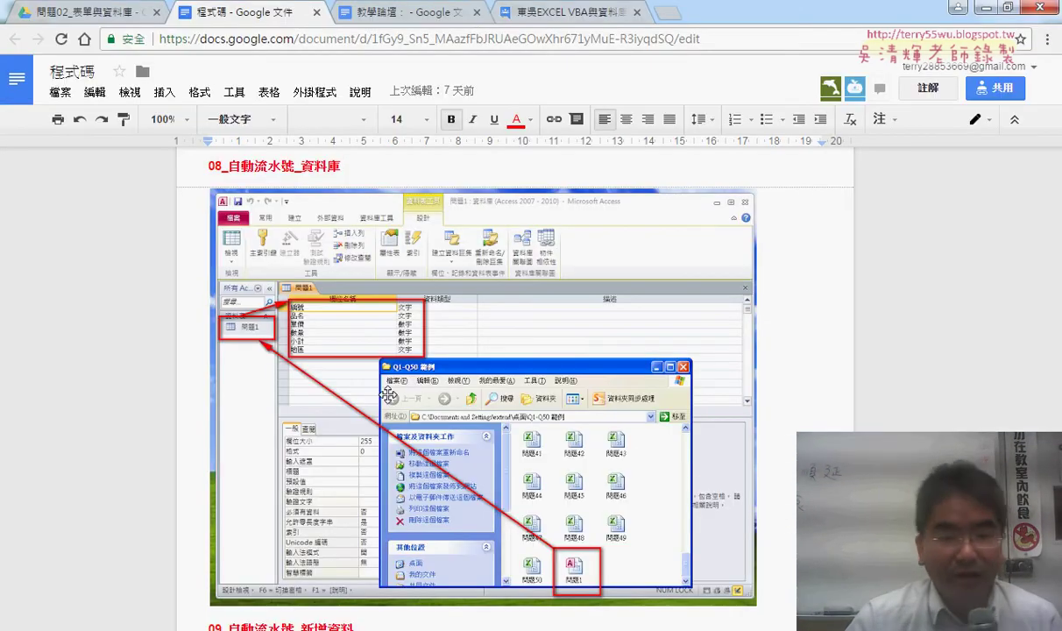
click(564, 18)
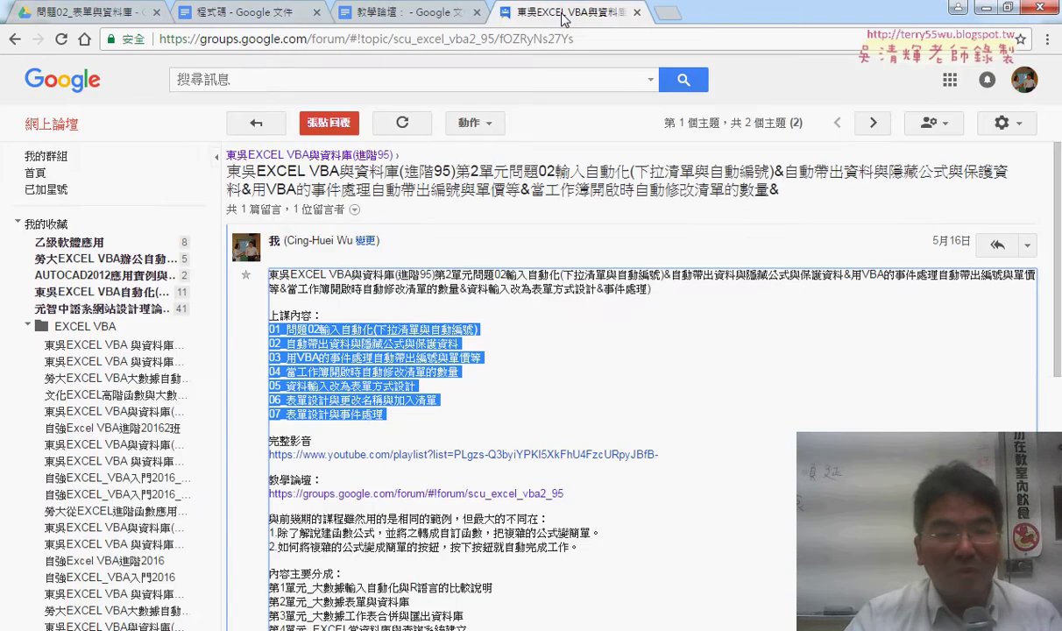
click(504, 322)
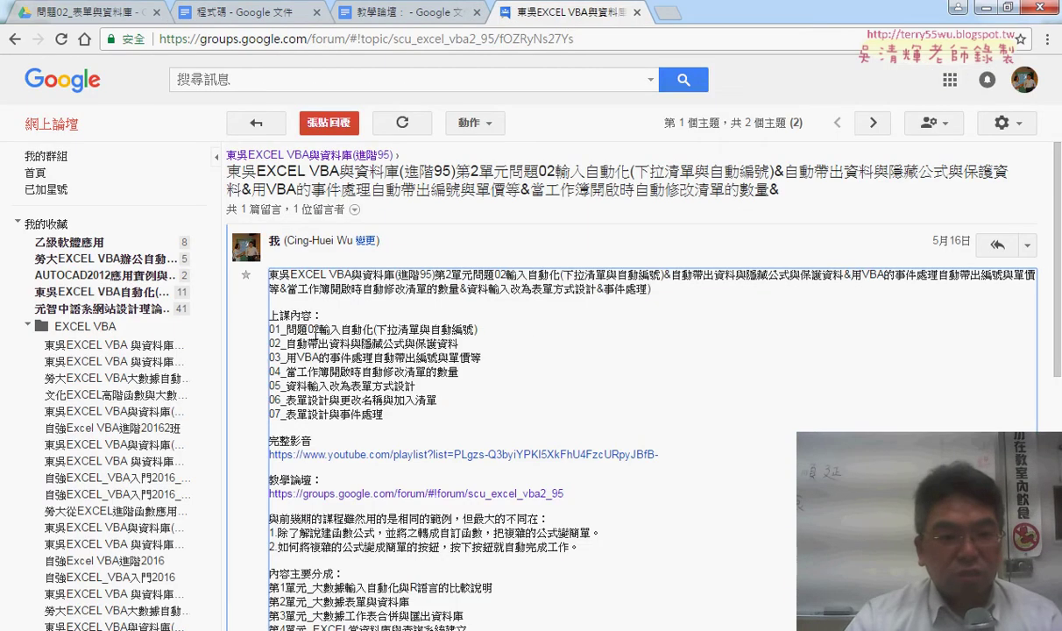
drag(316, 330, 478, 331)
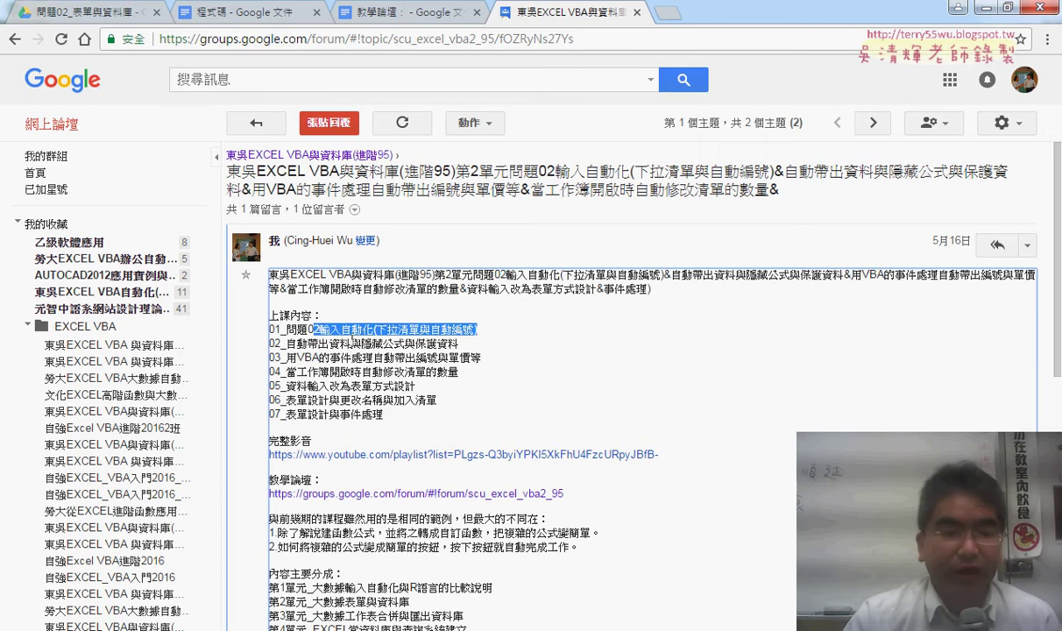
click(985, 7)
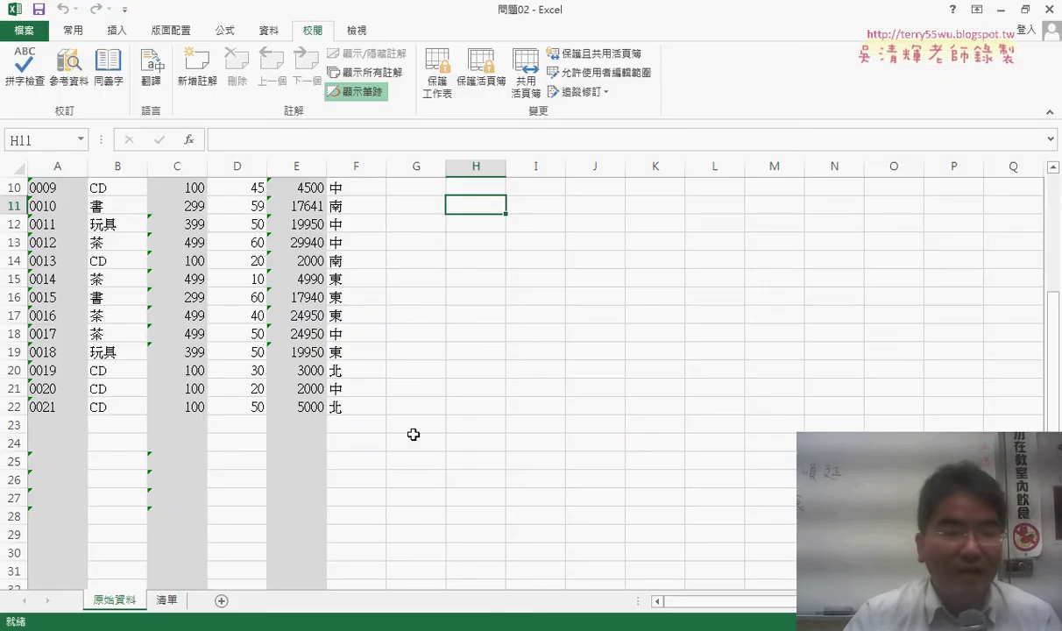
Step: Enter record 0022 in row 23: product 書, quantity 50, region 中
click(142, 425)
click(155, 426)
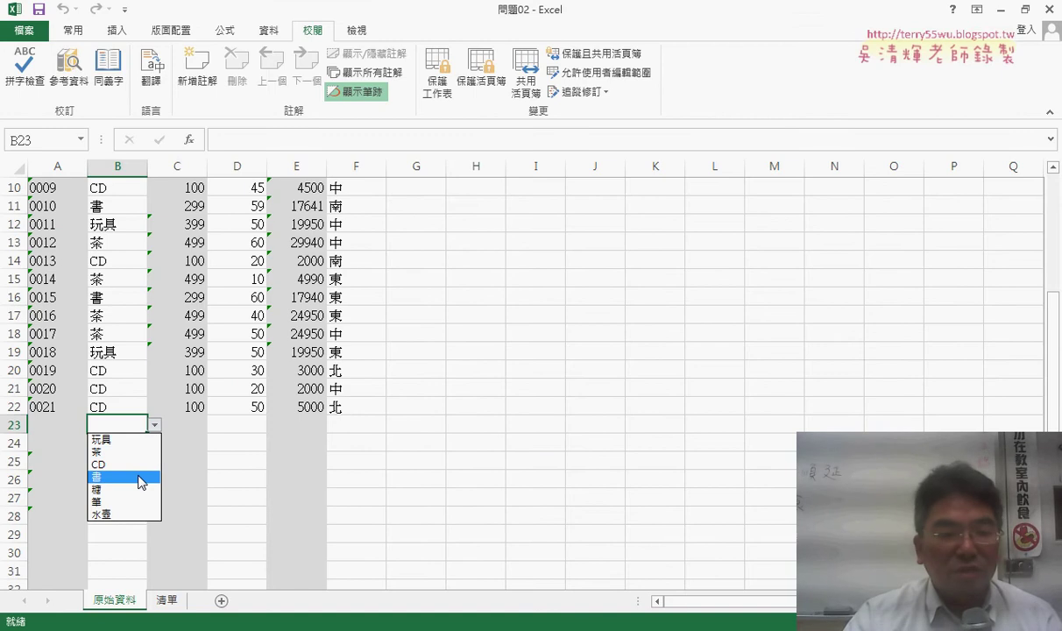
click(141, 478)
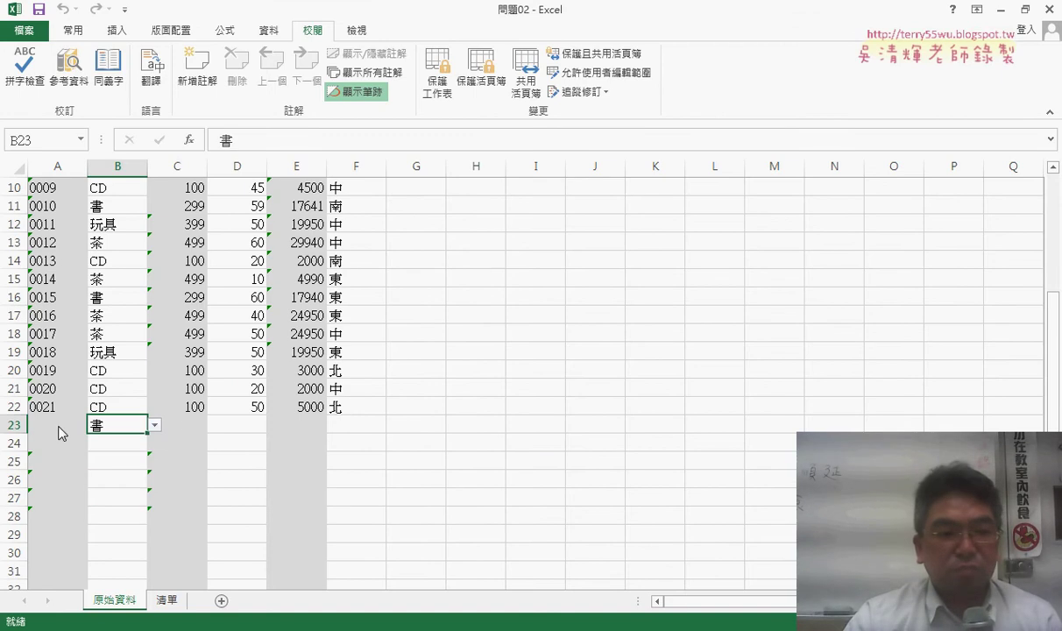
click(252, 426)
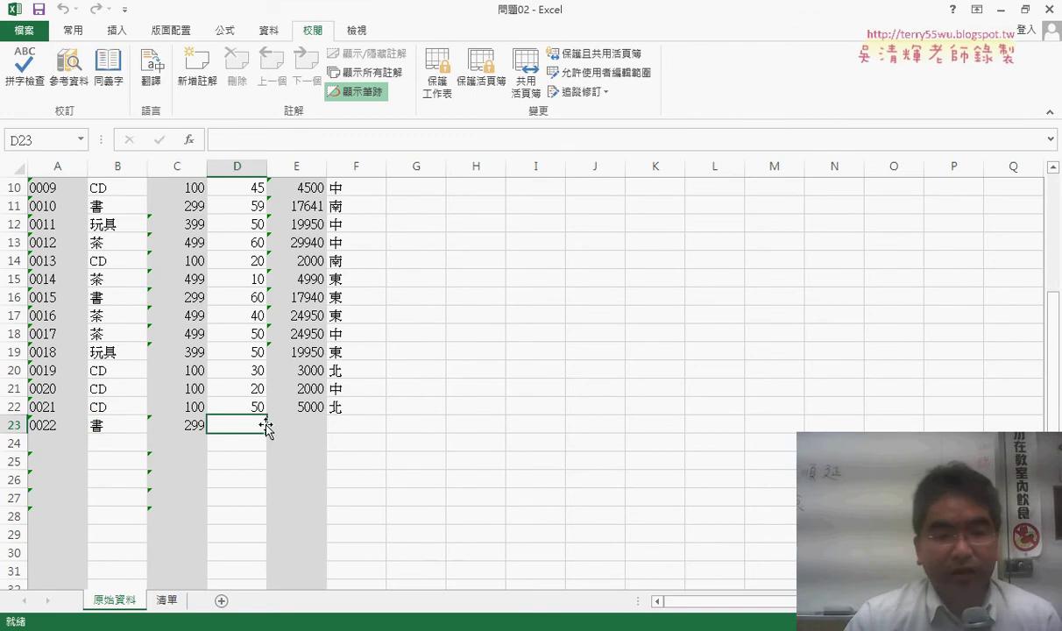
text(50)
key(Return)
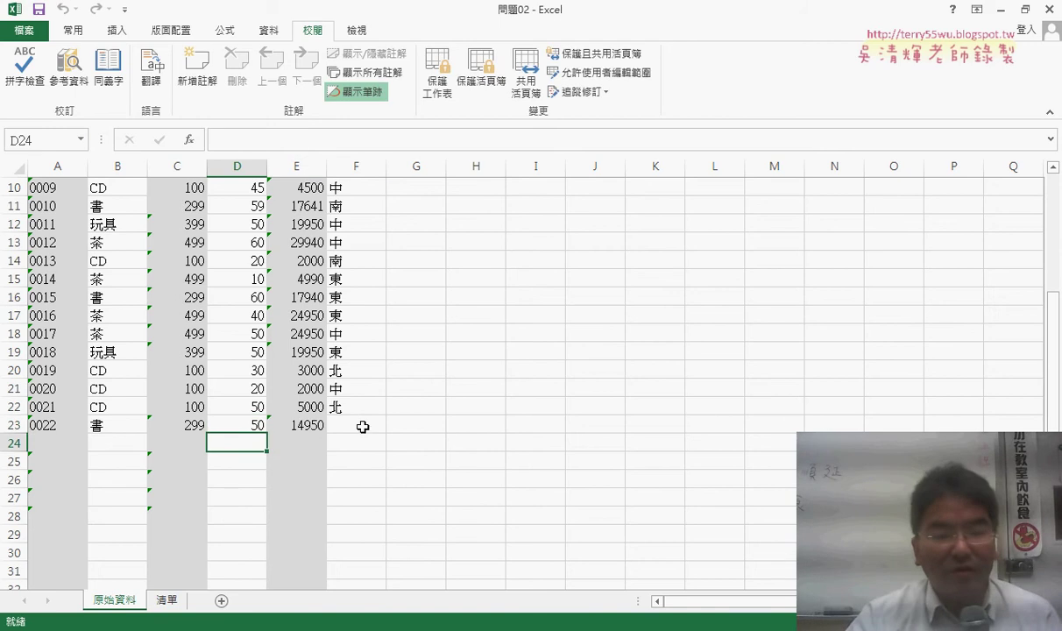
click(363, 427)
click(394, 425)
click(385, 467)
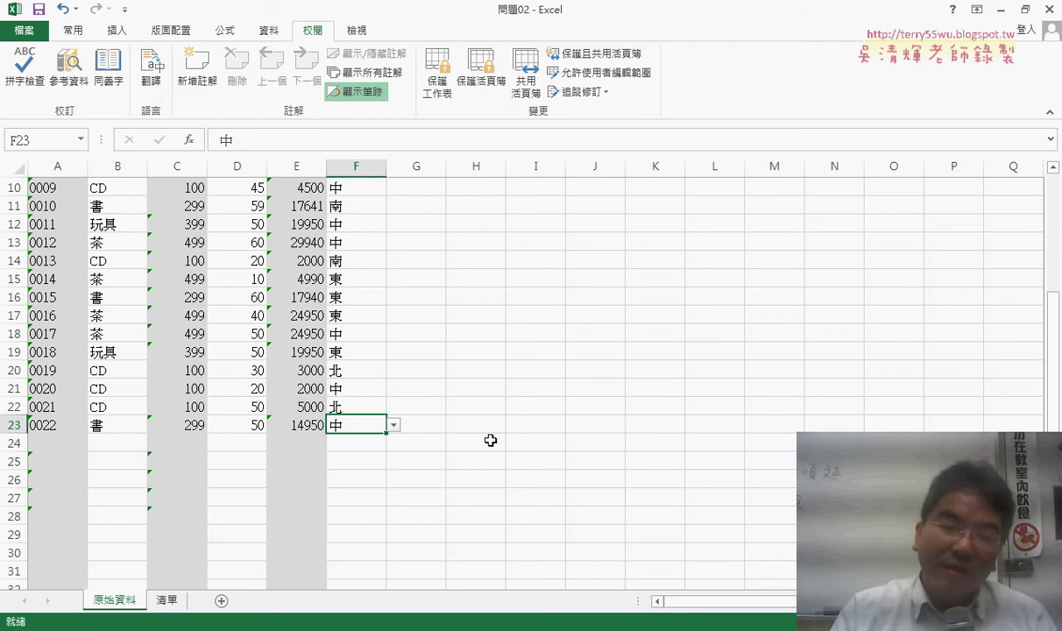
click(431, 426)
click(360, 425)
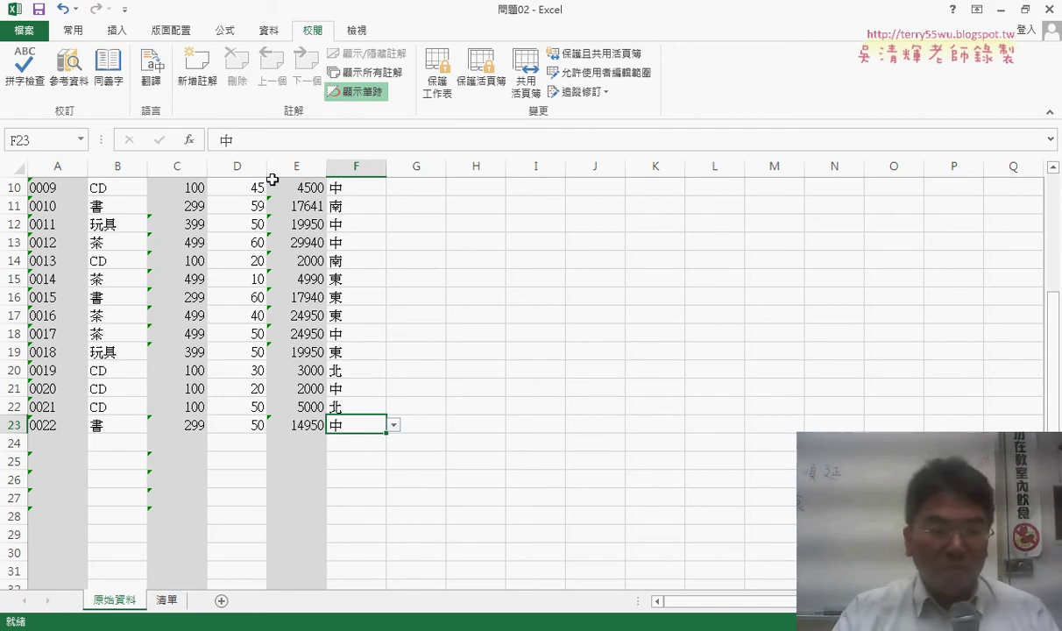
Step: Check the 清單 sheet's product, unit price and region lists, then go back to 原始資料
click(162, 602)
drag(62, 187, 67, 316)
drag(118, 187, 132, 317)
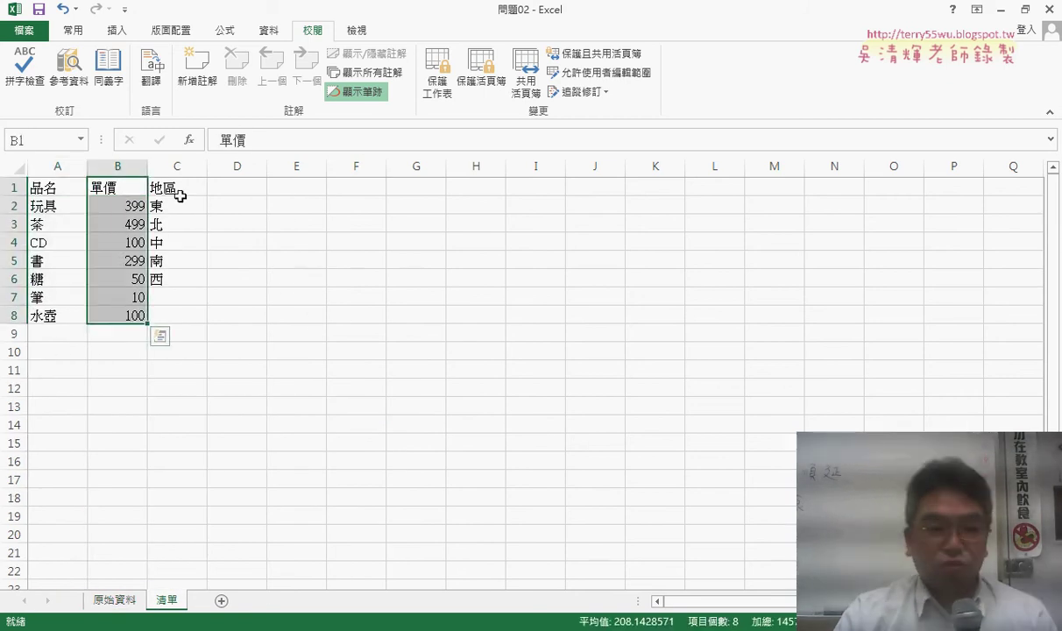
drag(179, 195, 178, 280)
click(123, 600)
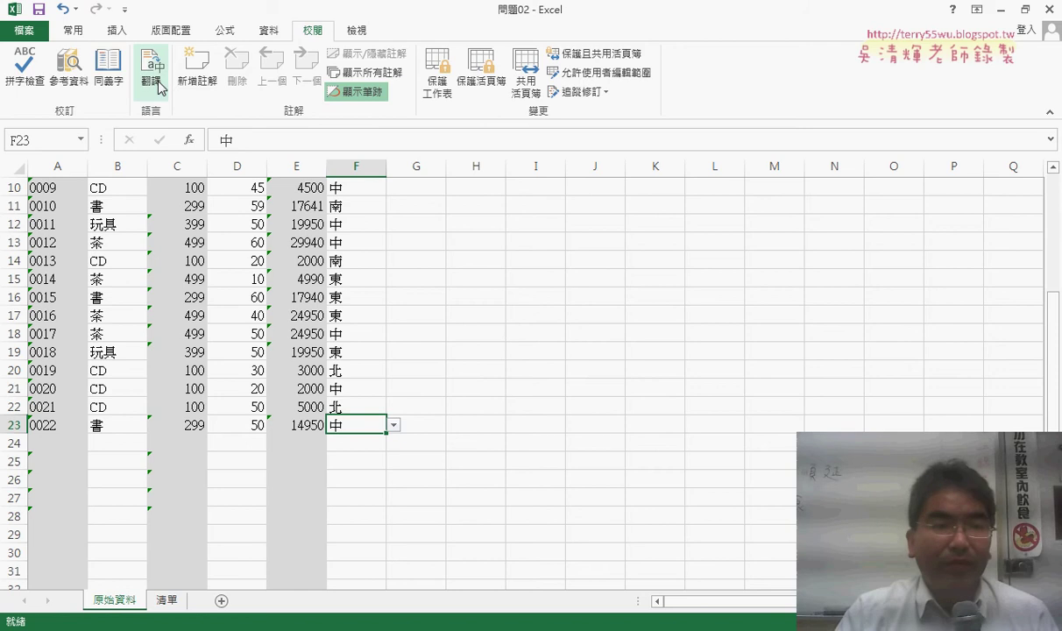
Step: Enable the 開發人員 (Developer) ribbon tab and open the VBA editor from it
click(125, 9)
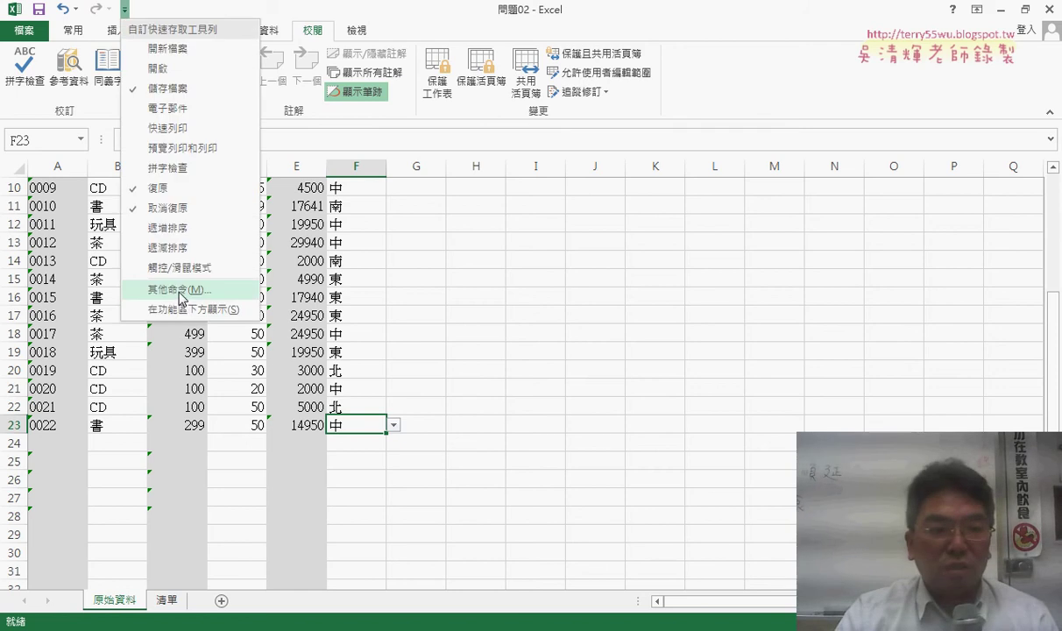
click(174, 285)
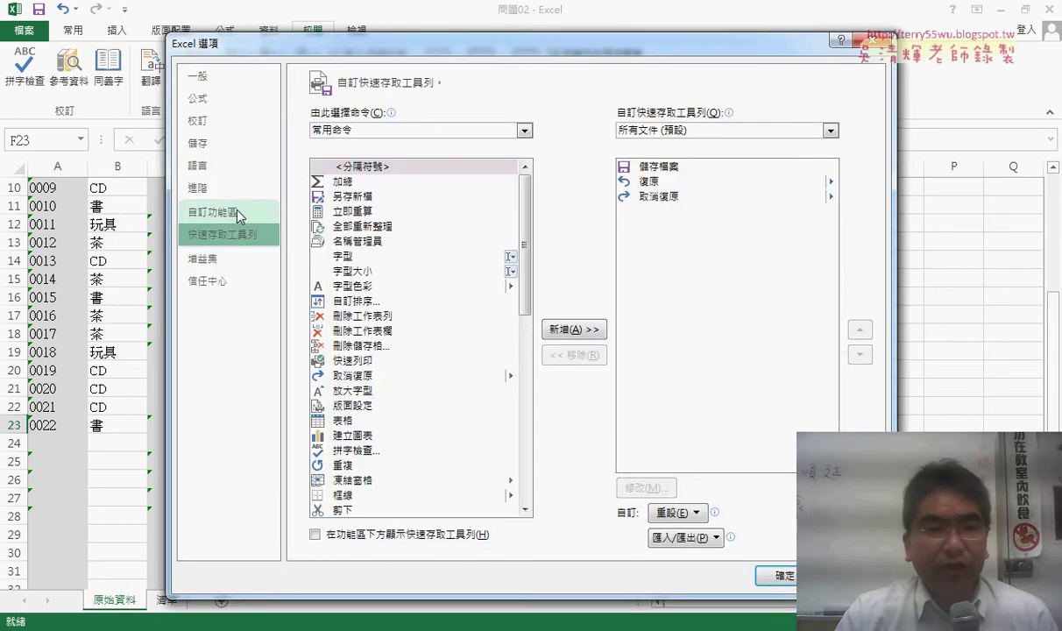
click(224, 211)
click(608, 356)
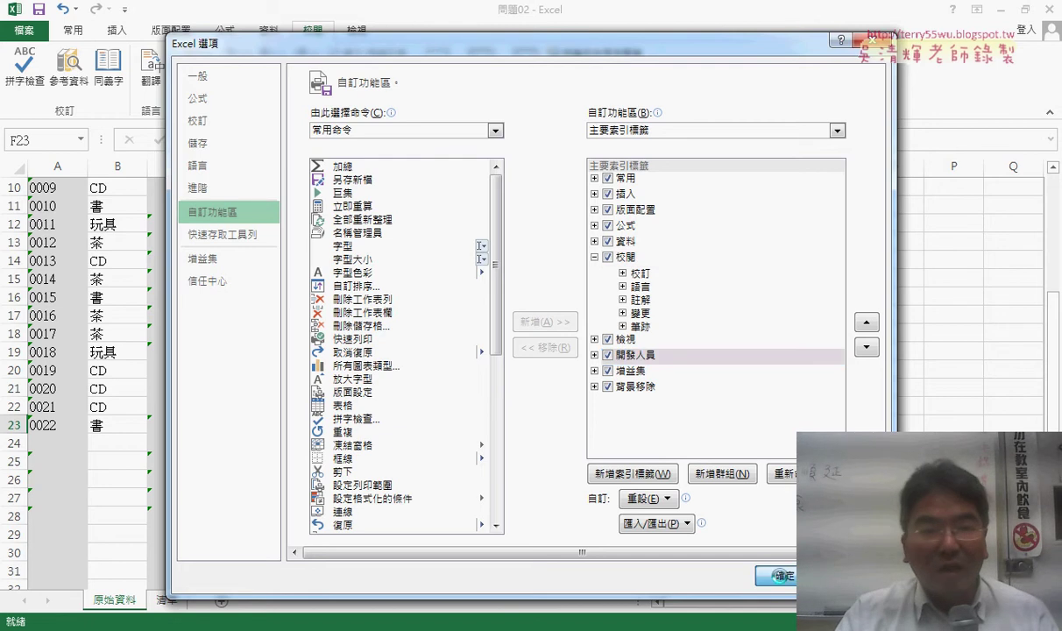
click(775, 575)
click(410, 30)
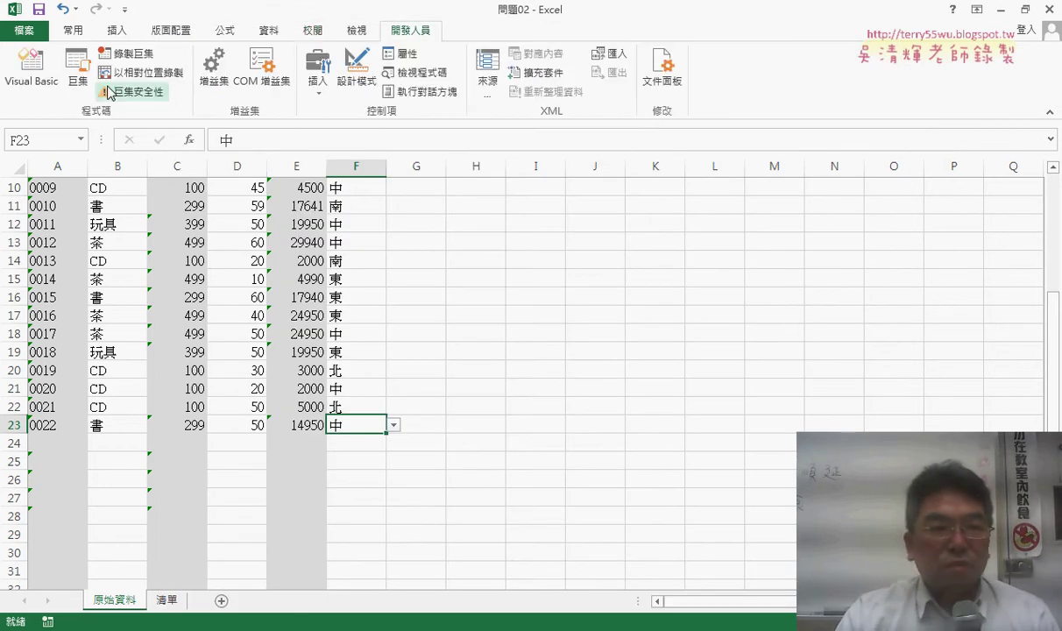
click(29, 66)
Step: Unlock VBAProject with its password, open the home form under 表單, and run it
click(18, 115)
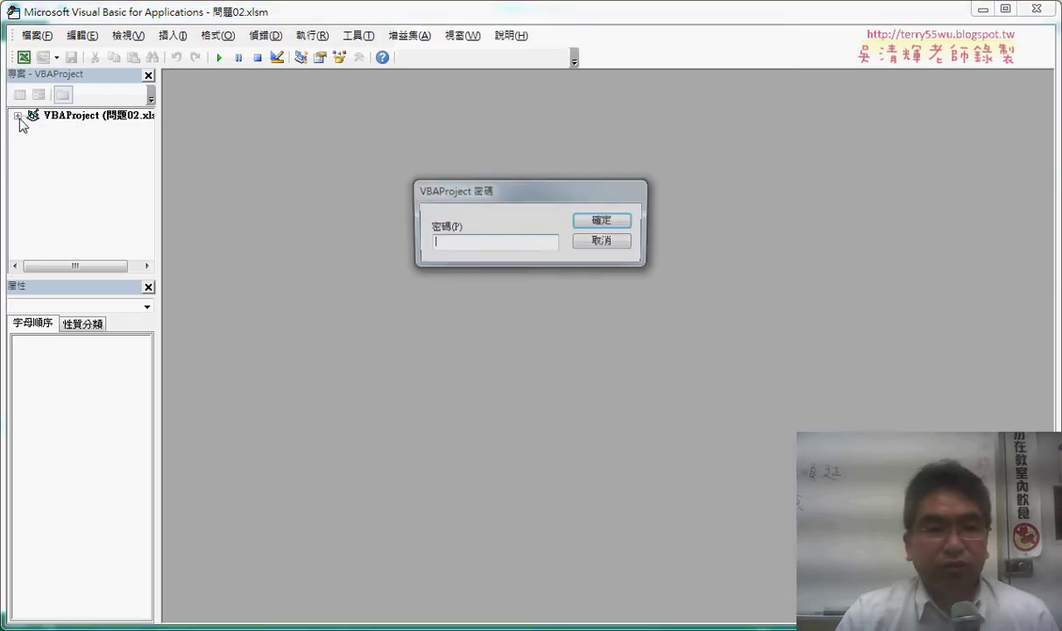
text(4)
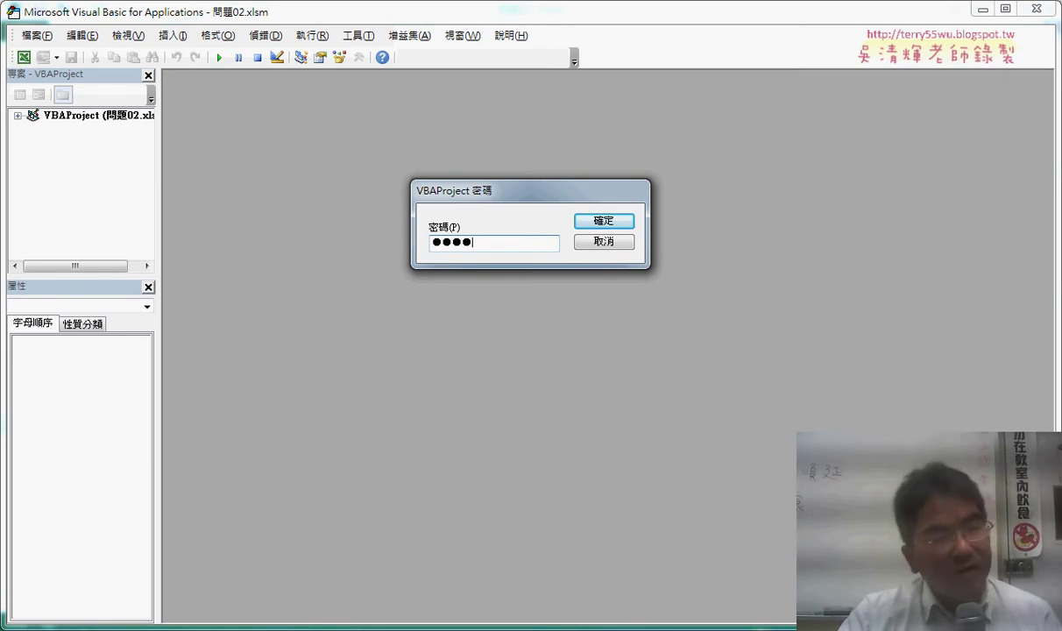
key(Return)
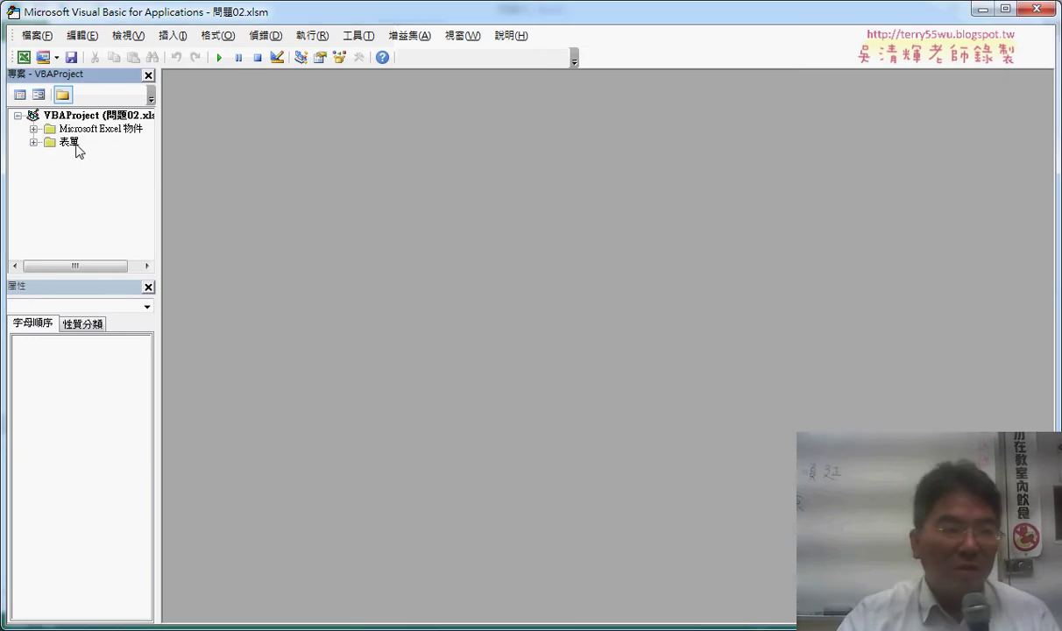
double_click(68, 142)
double_click(77, 155)
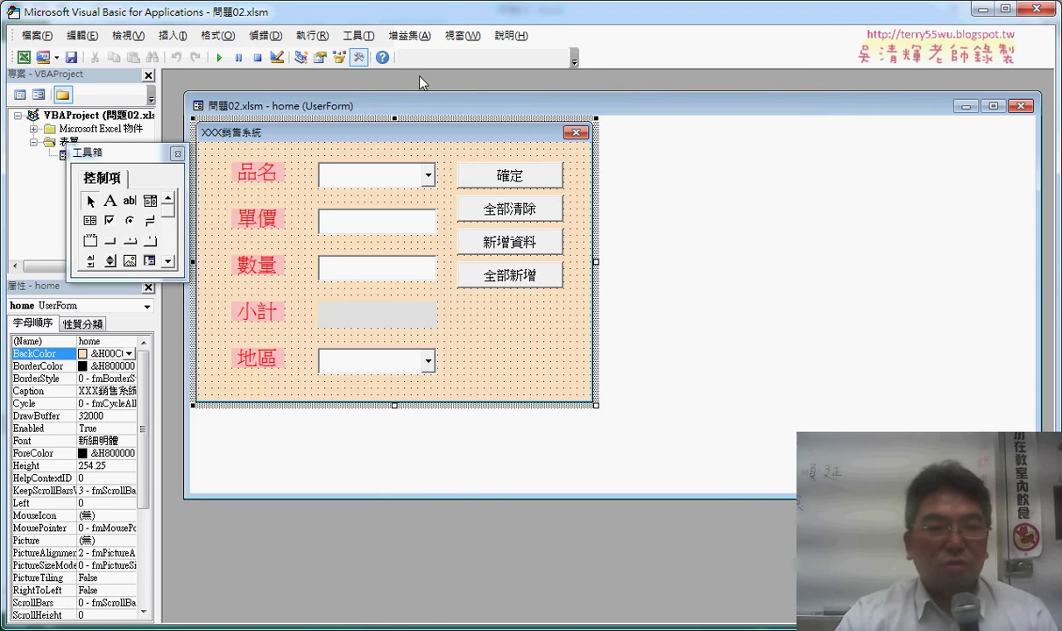
click(215, 58)
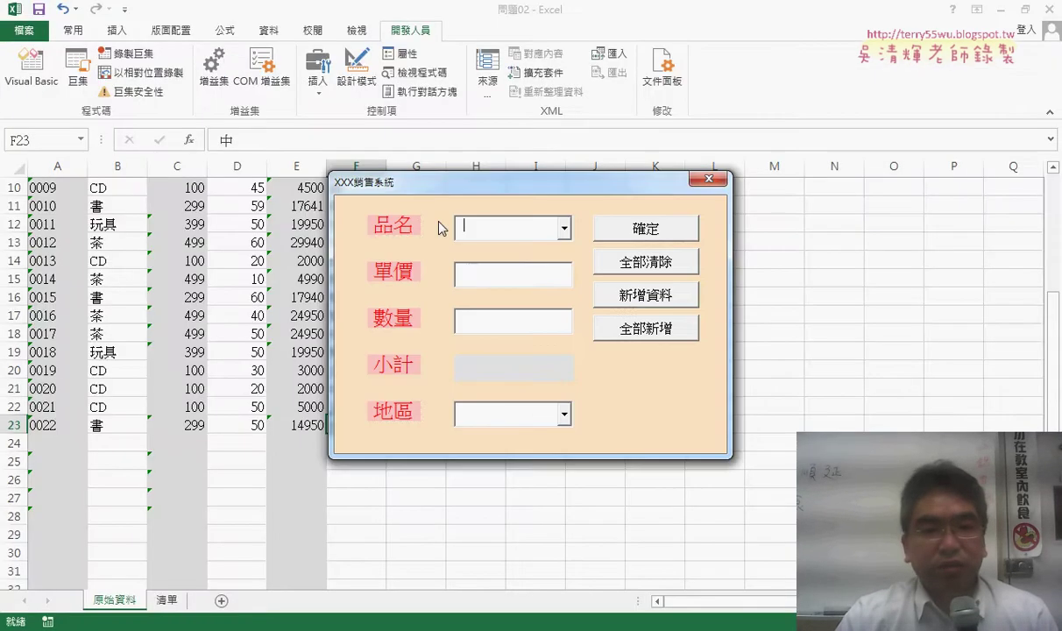
Step: Try the form with product CD, stop the macro after its error, and rerun the form
drag(517, 180, 755, 188)
click(824, 225)
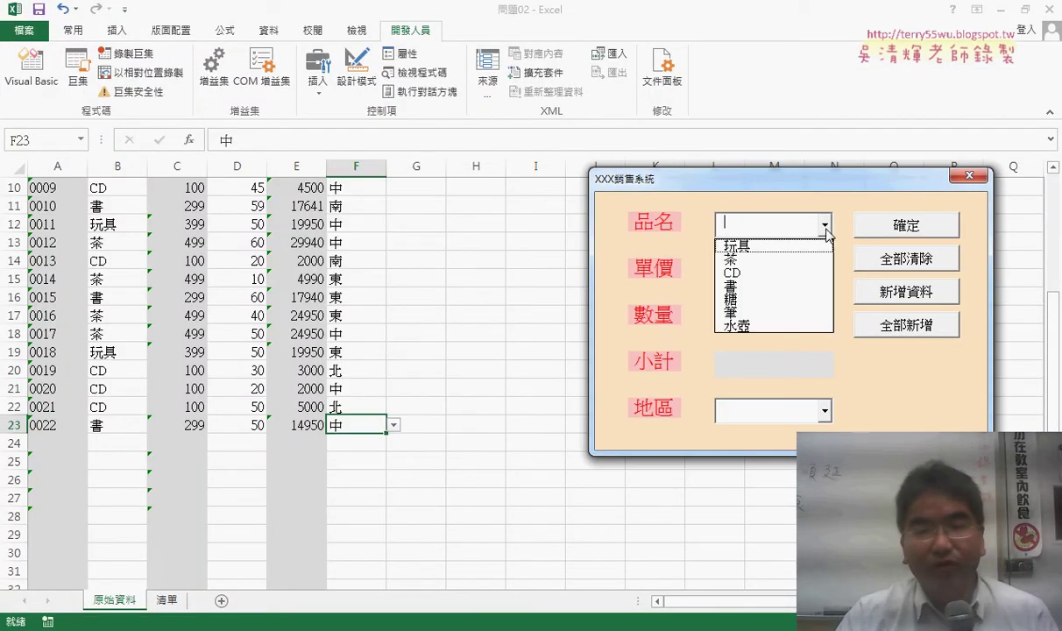
click(753, 269)
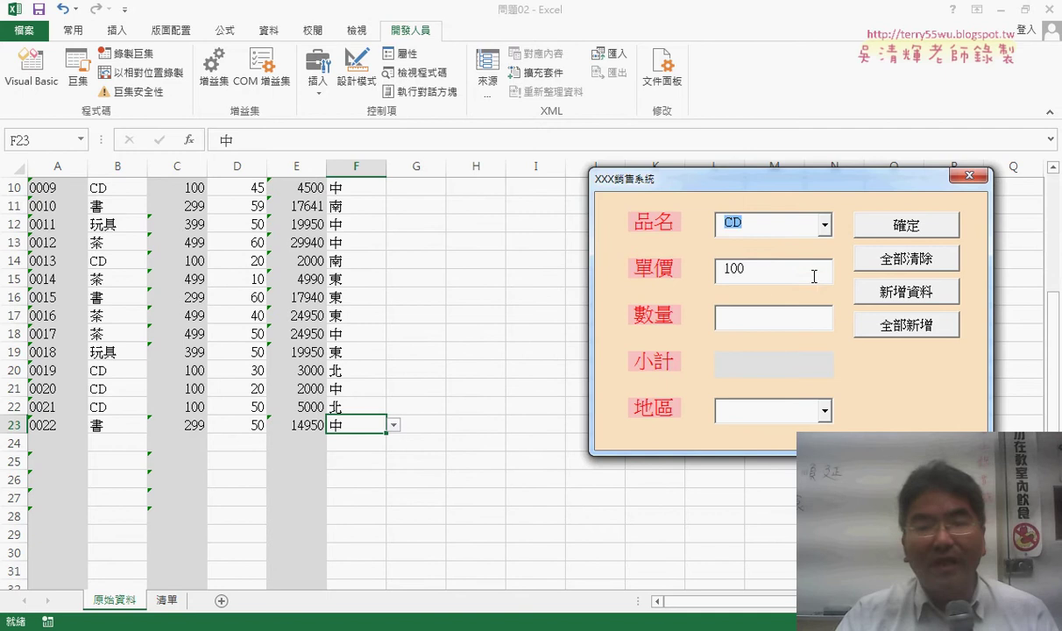
click(758, 256)
click(579, 291)
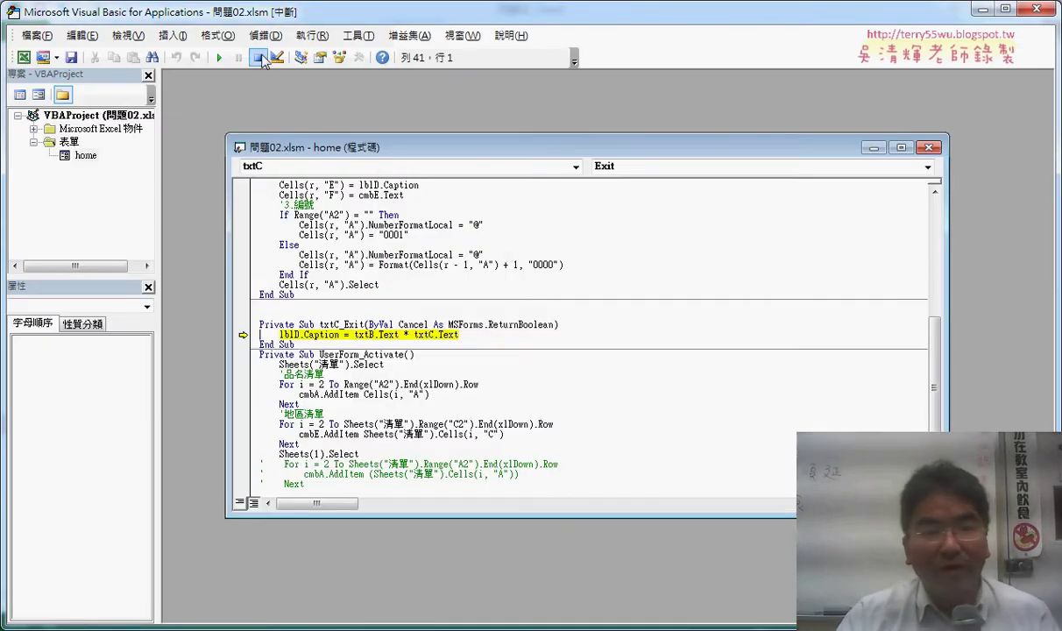
click(257, 57)
click(219, 57)
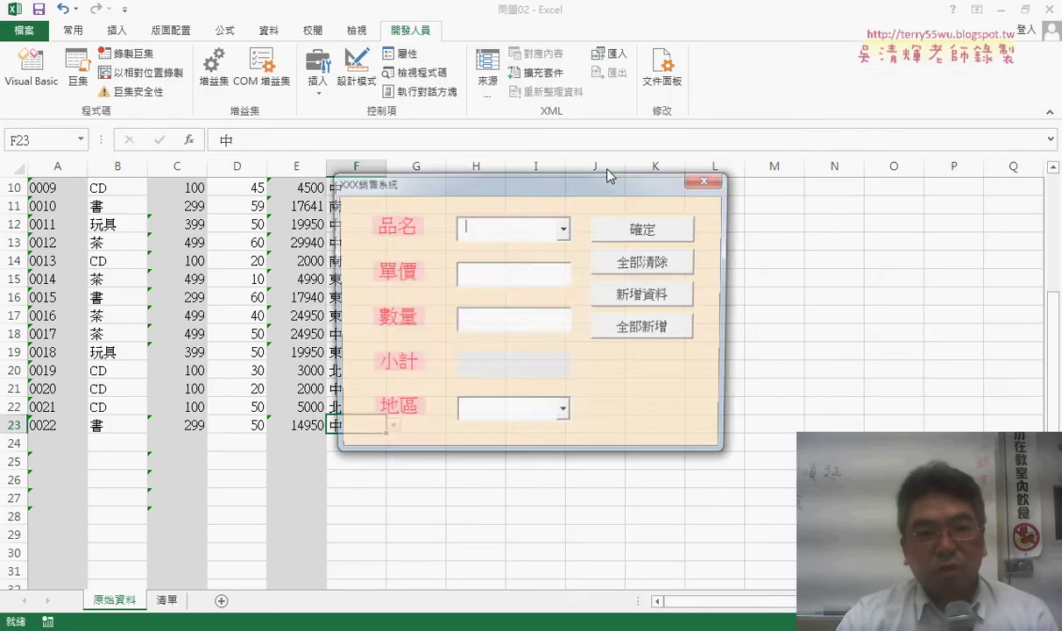
Step: Enter 茶 with quantity 50 and region 南 in the form, then submit record 0023
click(563, 228)
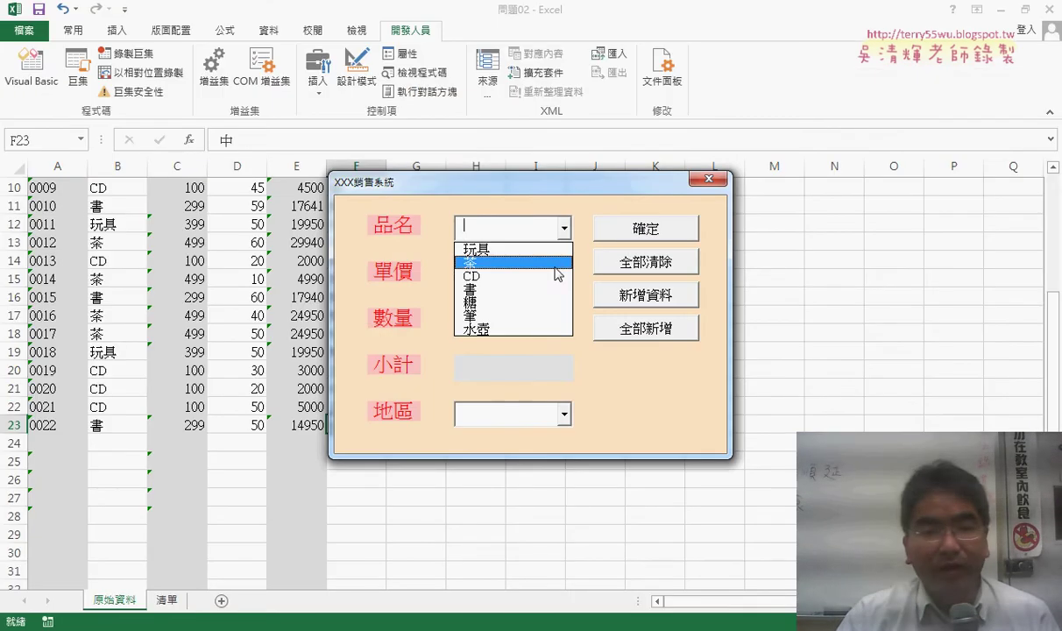
click(555, 263)
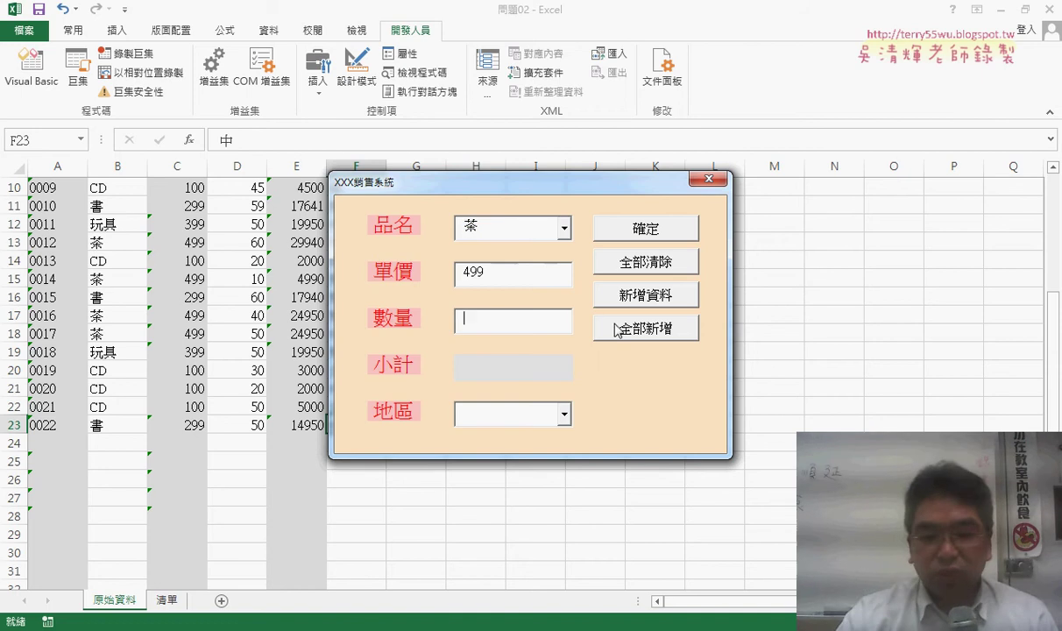
text(50)
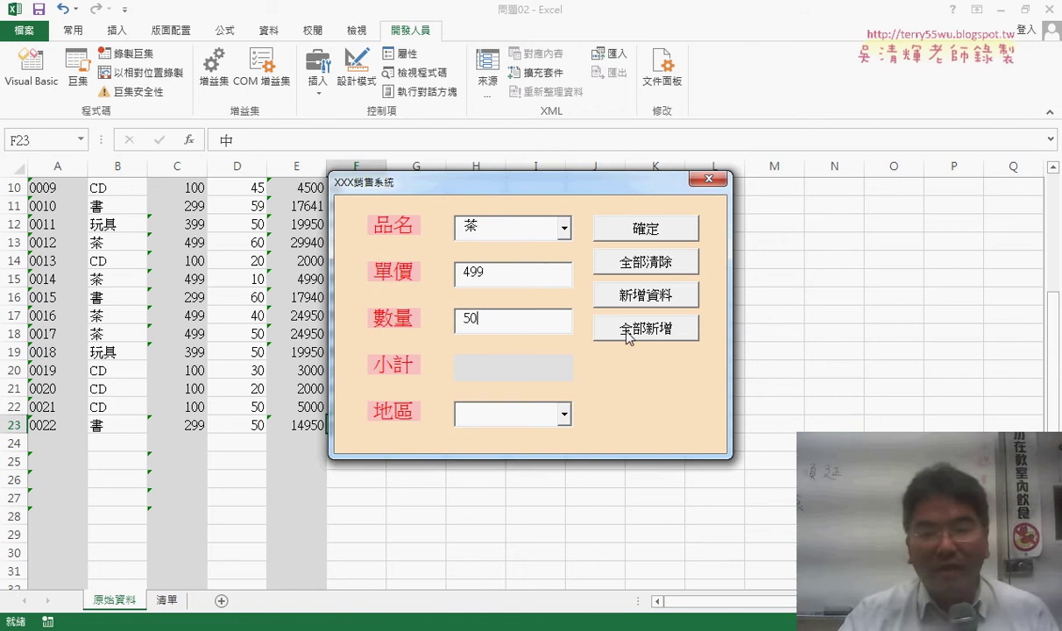
click(617, 335)
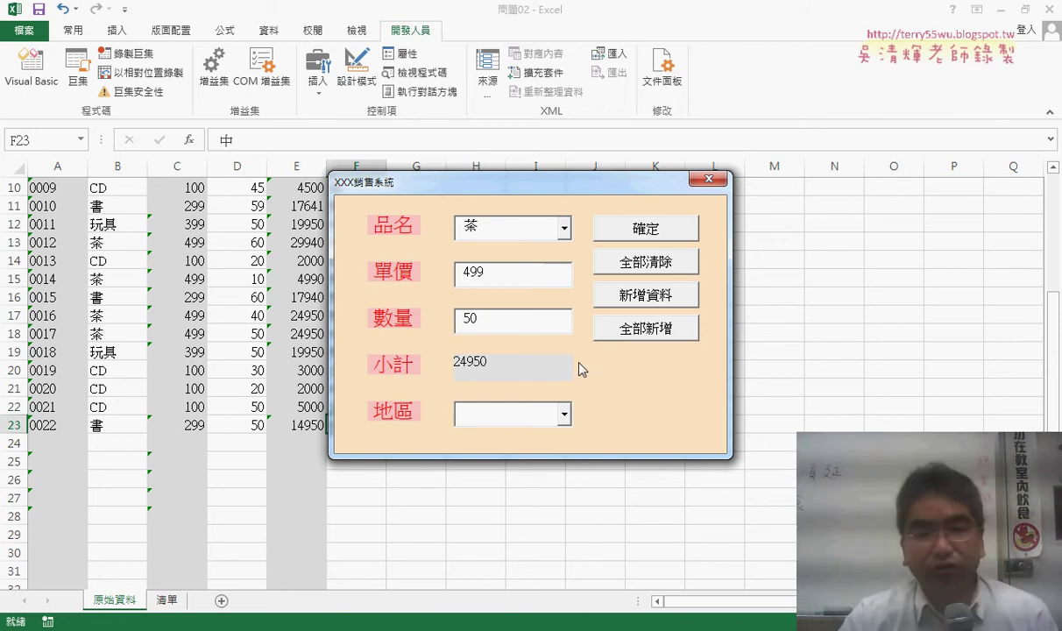
click(564, 414)
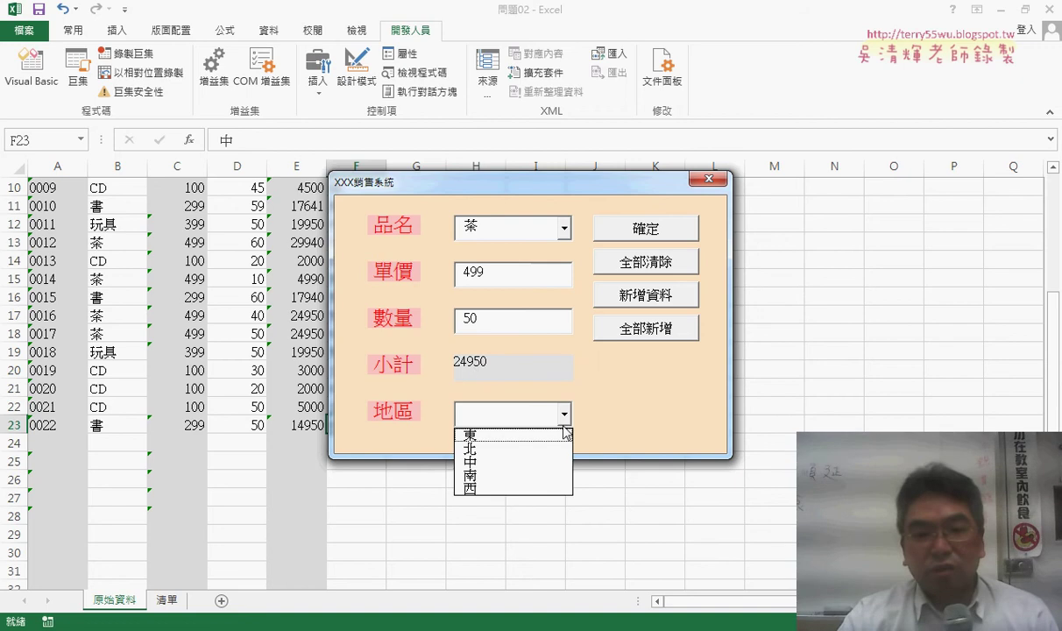
click(555, 467)
drag(530, 187, 774, 164)
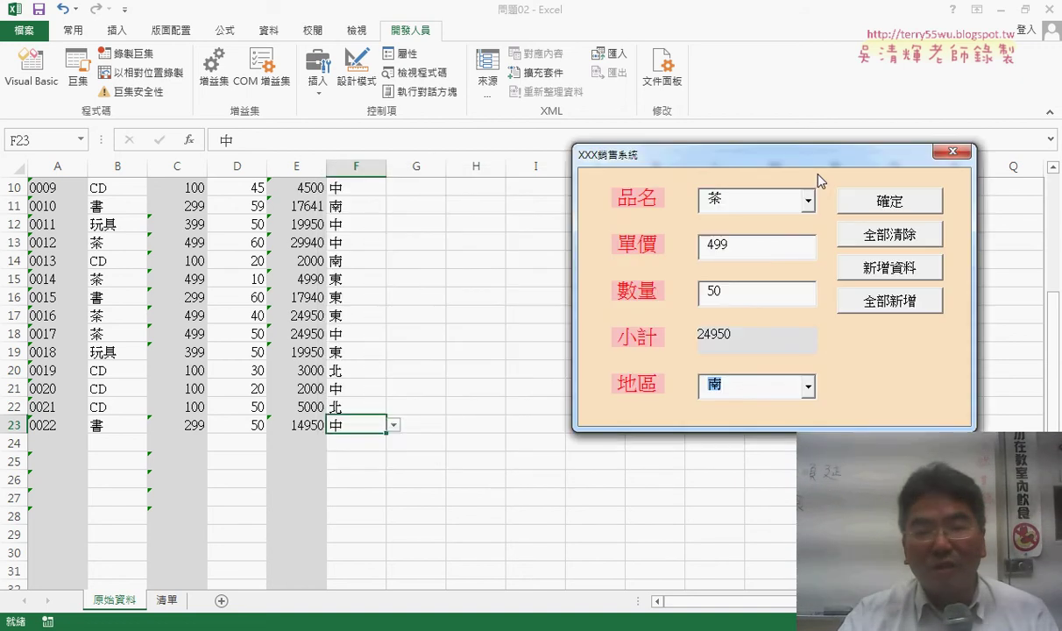
click(841, 207)
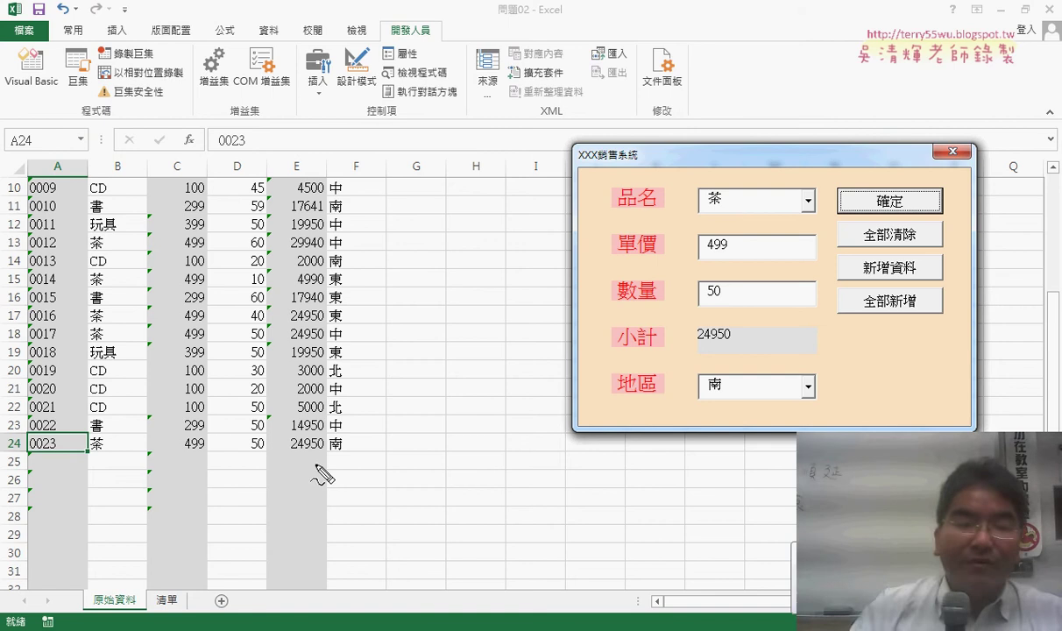
Step: Clear the ink notes, close the XXX銷售系統 form and VBA editor, and select A1:F24
mouse_move(338, 432)
mouse_down()
mouse_move(75, 433)
mouse_move(167, 386)
mouse_move(350, 426)
mouse_move(326, 460)
mouse_move(42, 464)
mouse_move(386, 429)
mouse_move(301, 450)
mouse_up()
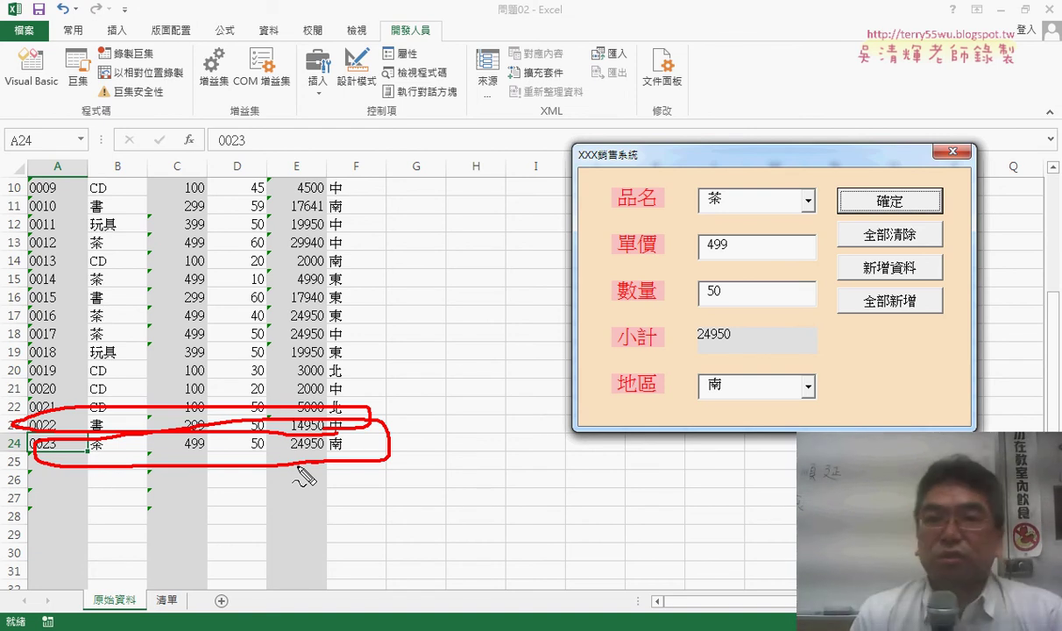
key(Escape)
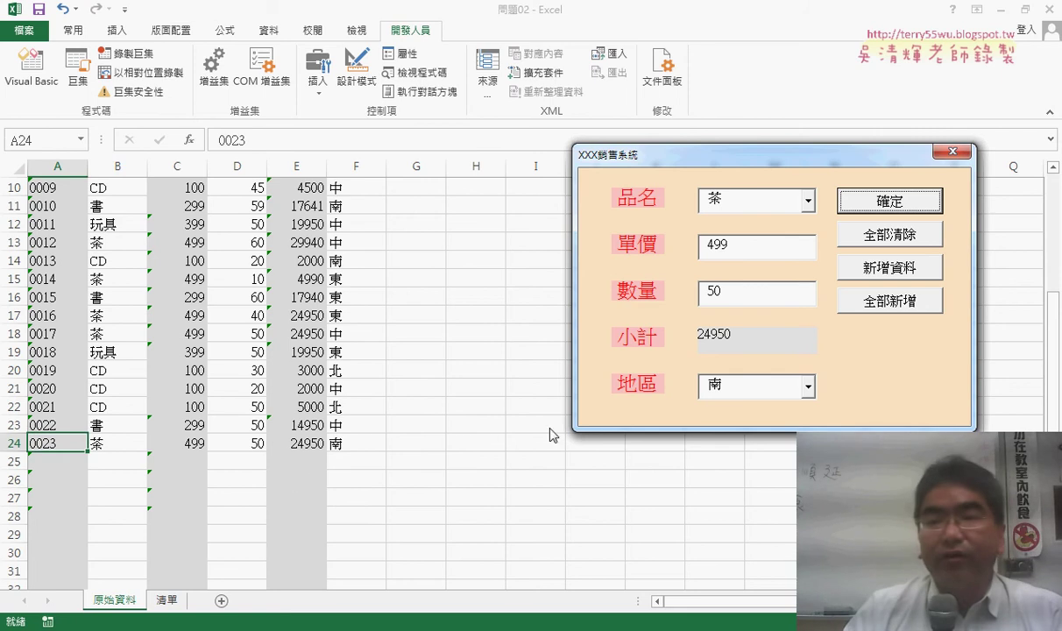
click(962, 154)
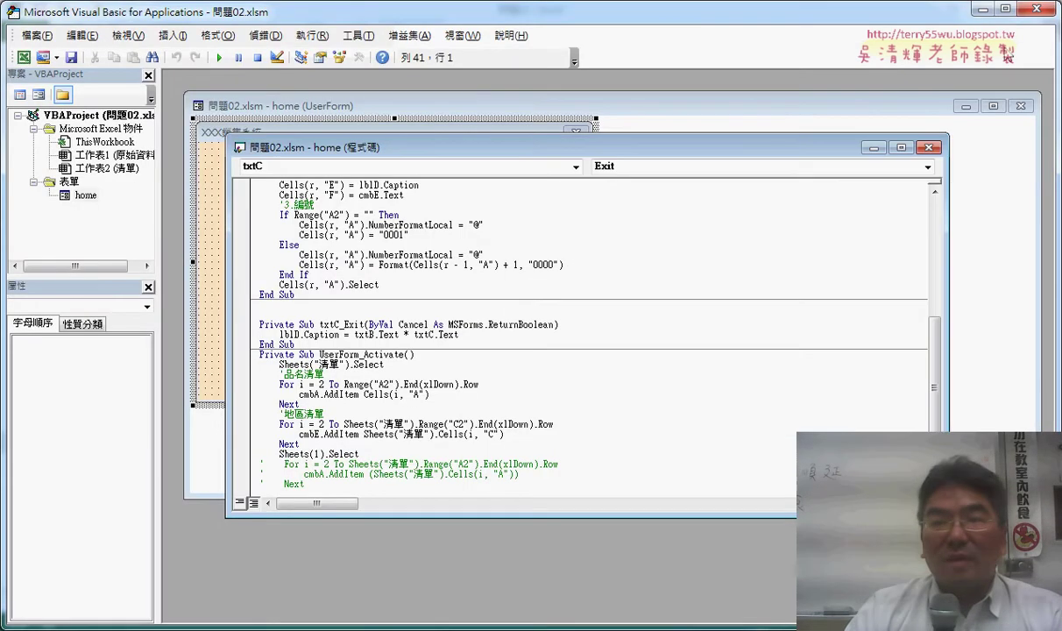
click(1043, 10)
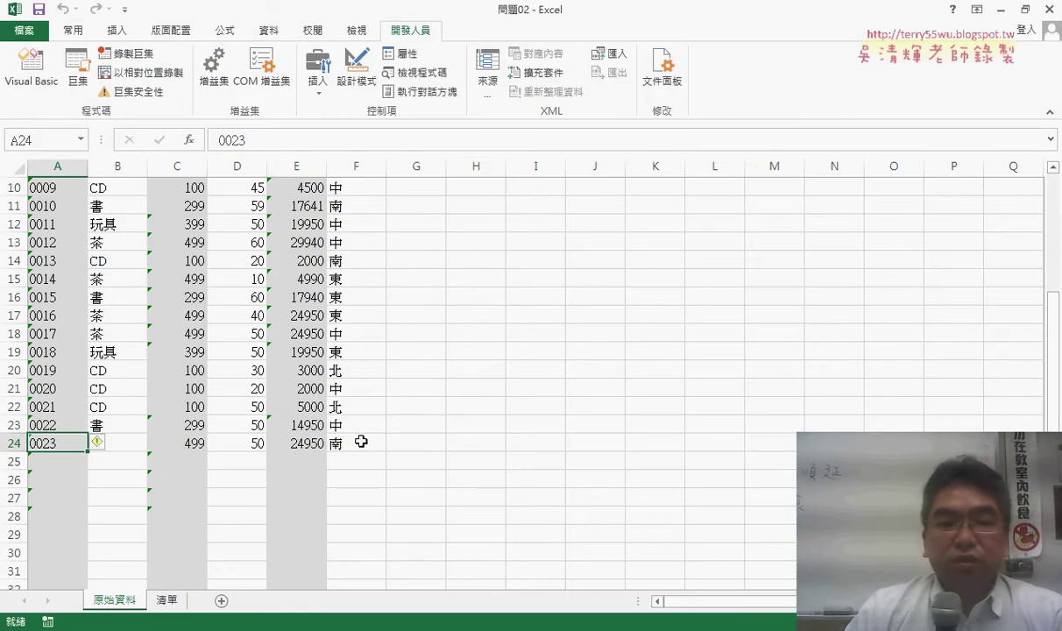
drag(361, 442, 56, 118)
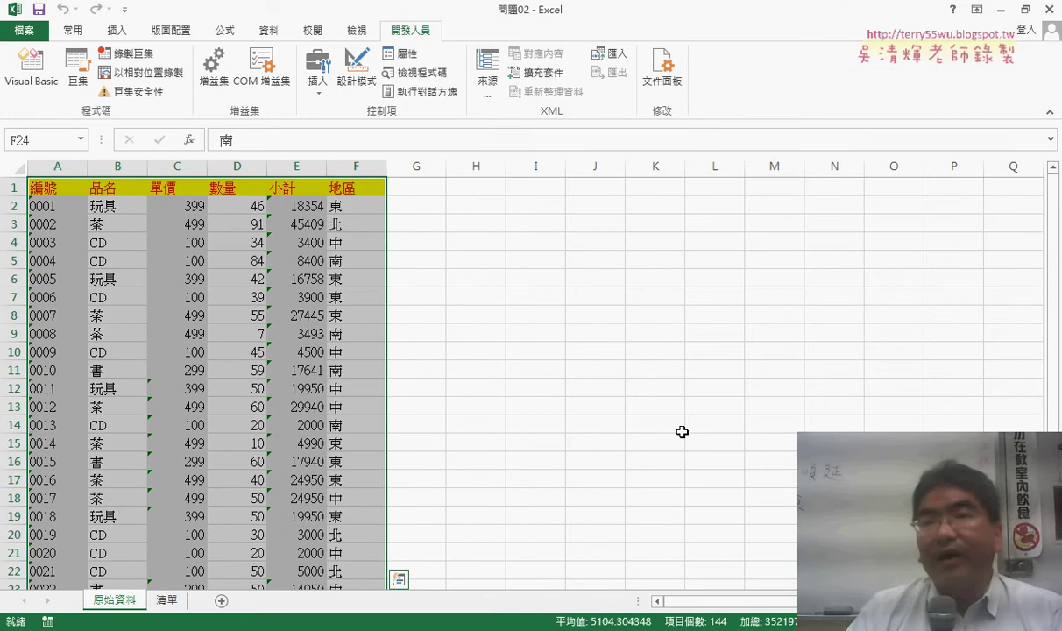
click(689, 428)
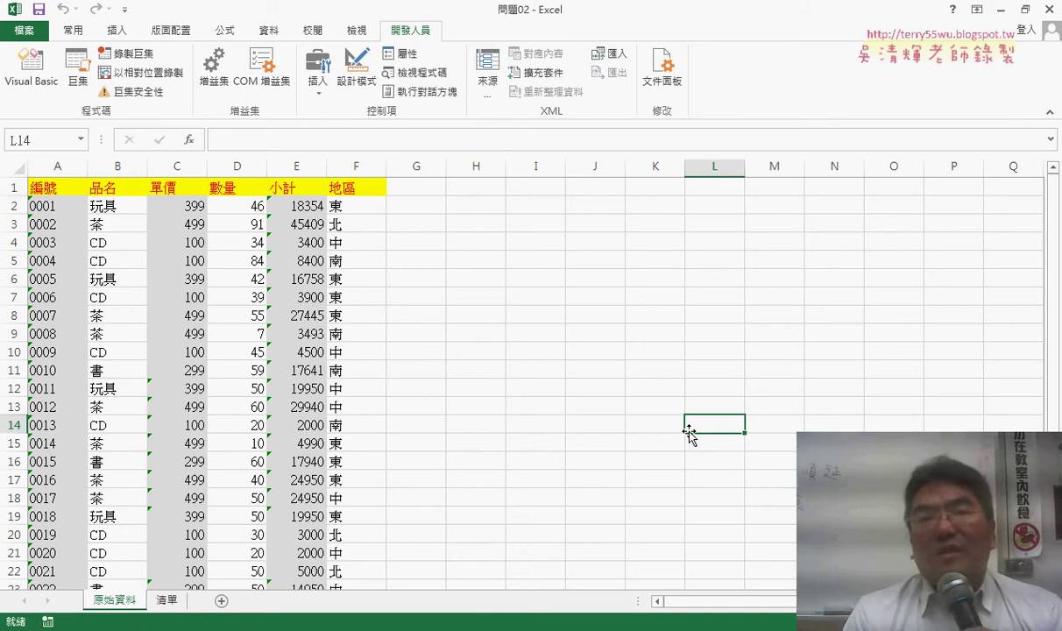
click(316, 32)
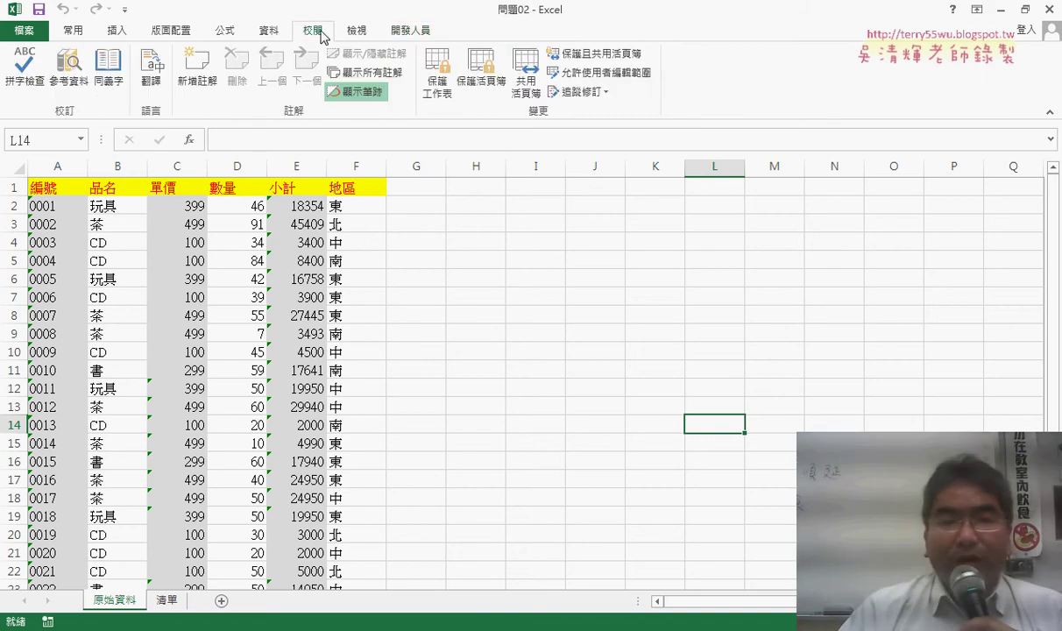
click(524, 81)
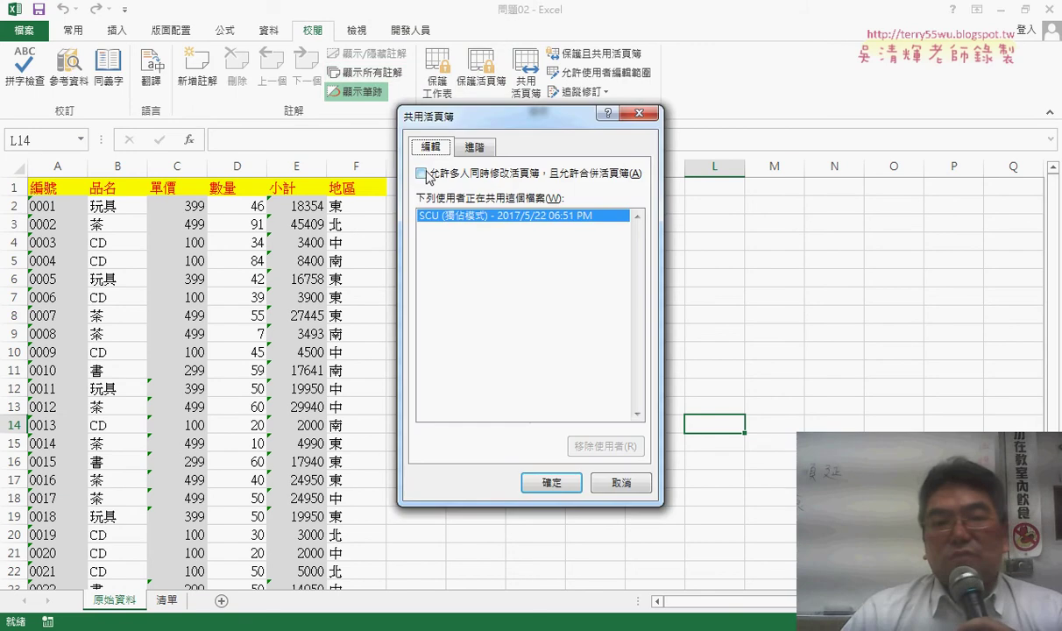
click(429, 174)
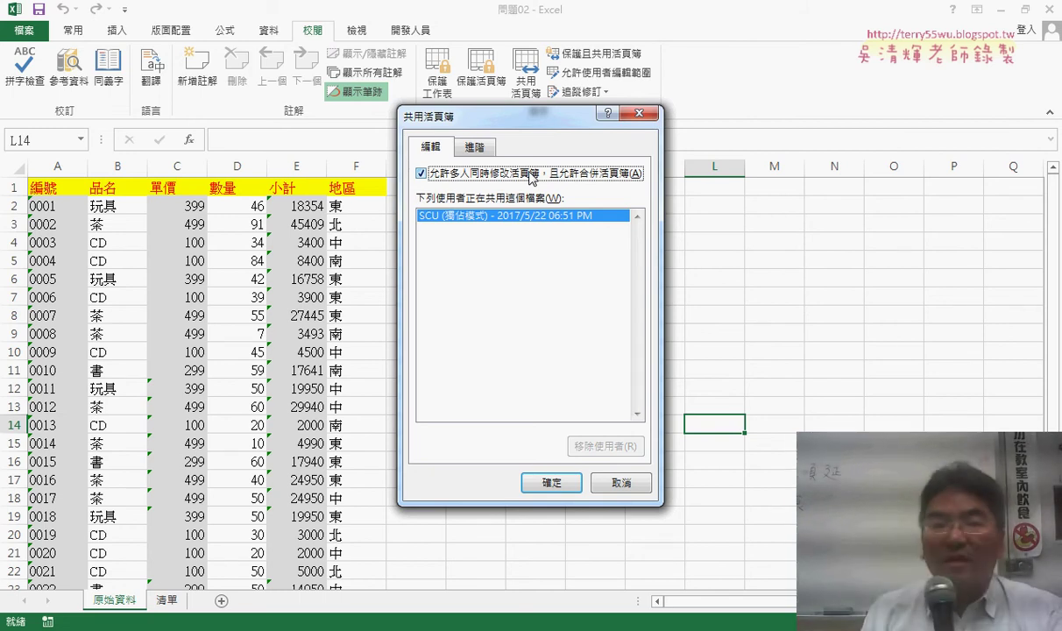
Step: Cancel the shared workbook settings, launch Access 2013 from Microsoft Office 2013, then minimize it
click(621, 483)
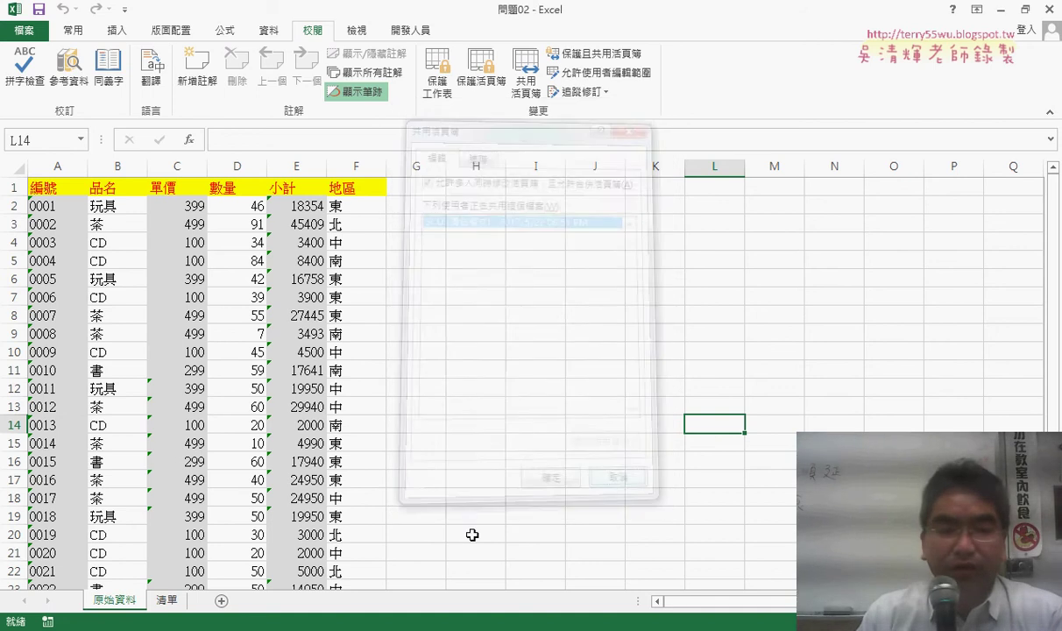
key(super)
click(143, 583)
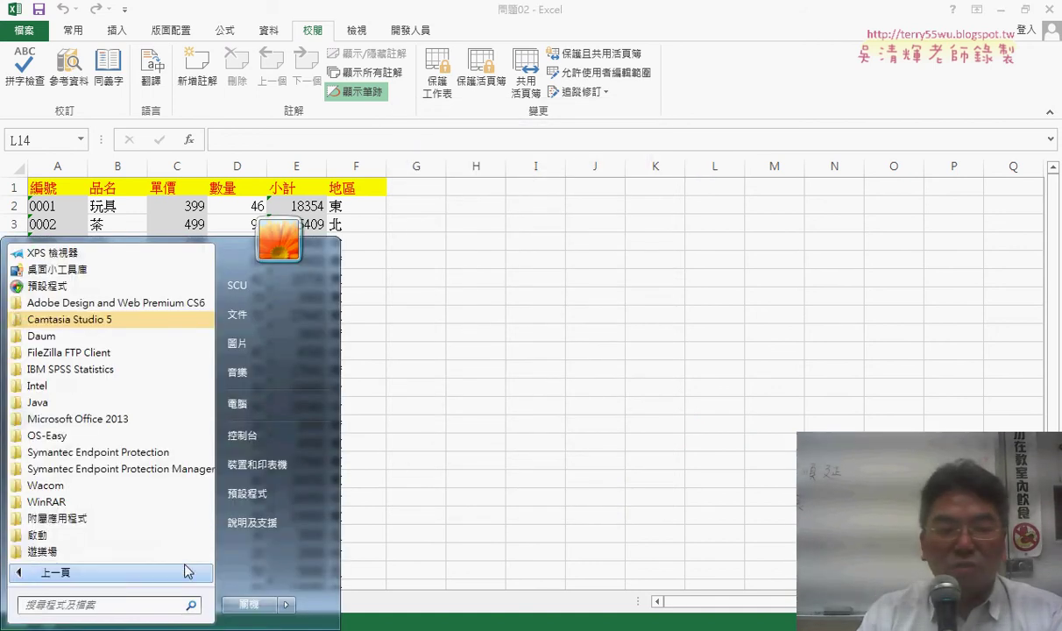
click(131, 419)
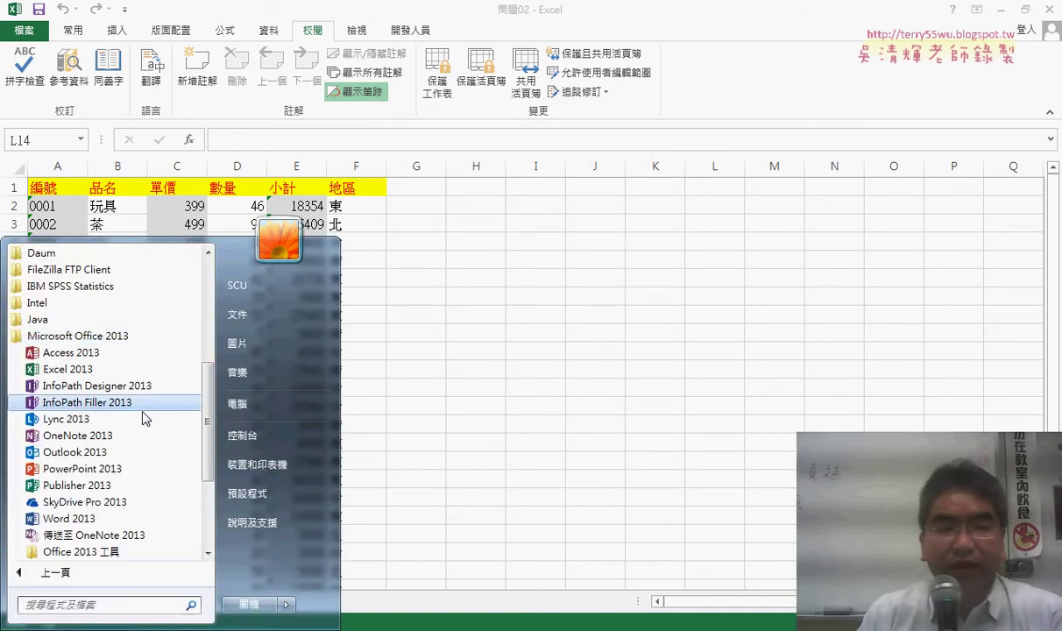
click(138, 354)
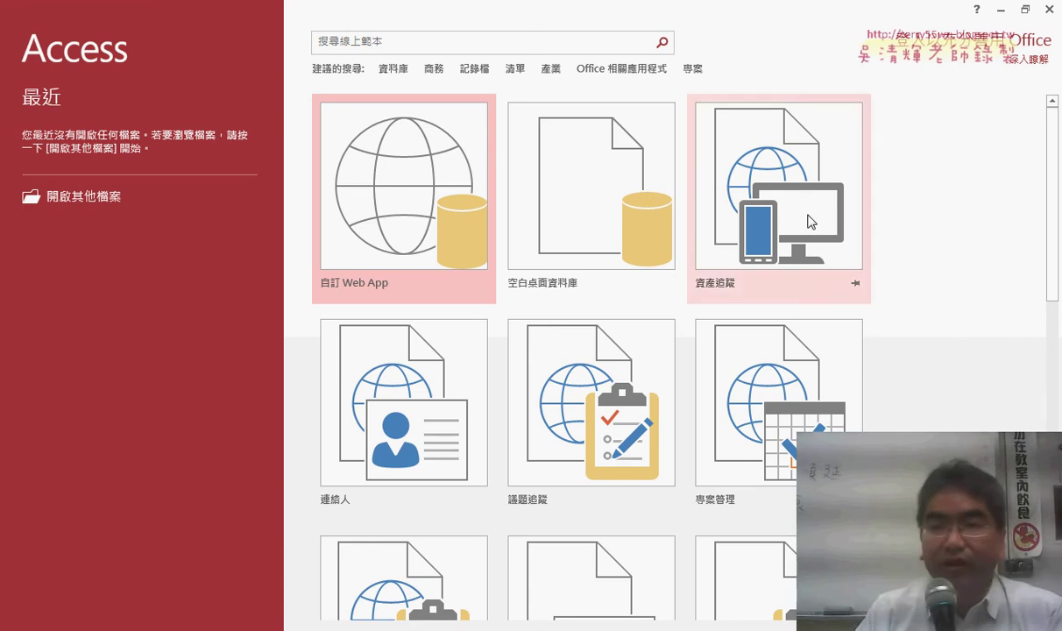
click(1001, 11)
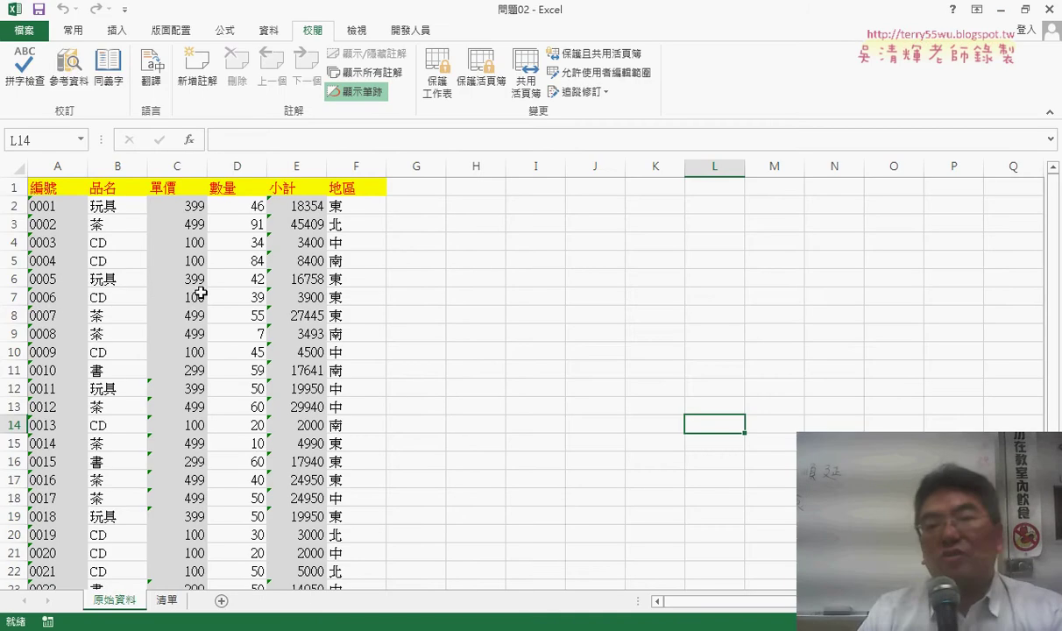
click(70, 209)
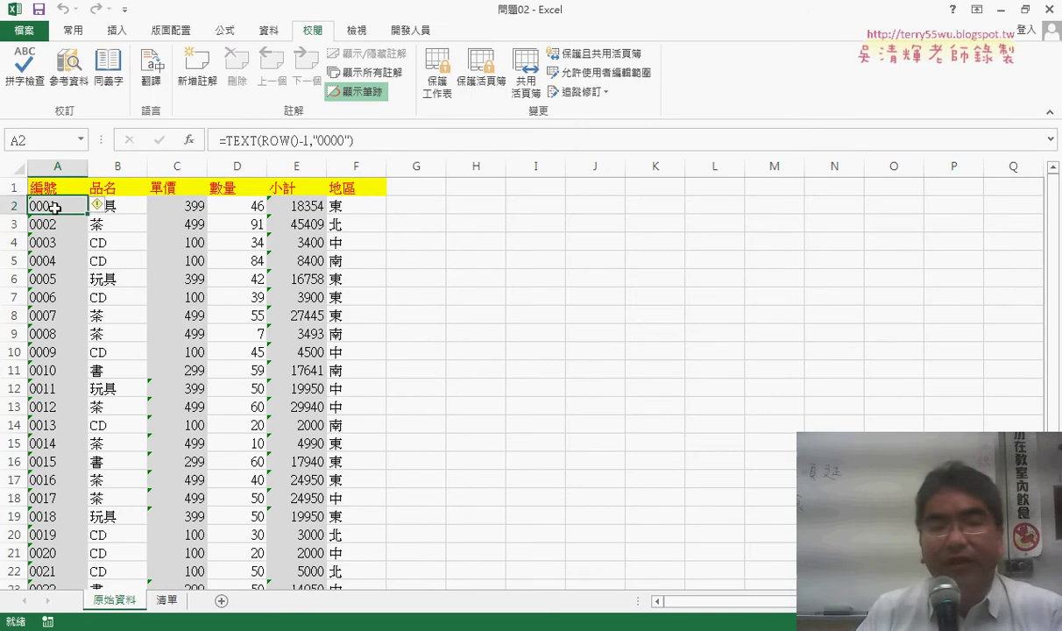
scroll(96, 360, down, 2)
scroll(99, 366, down, 1)
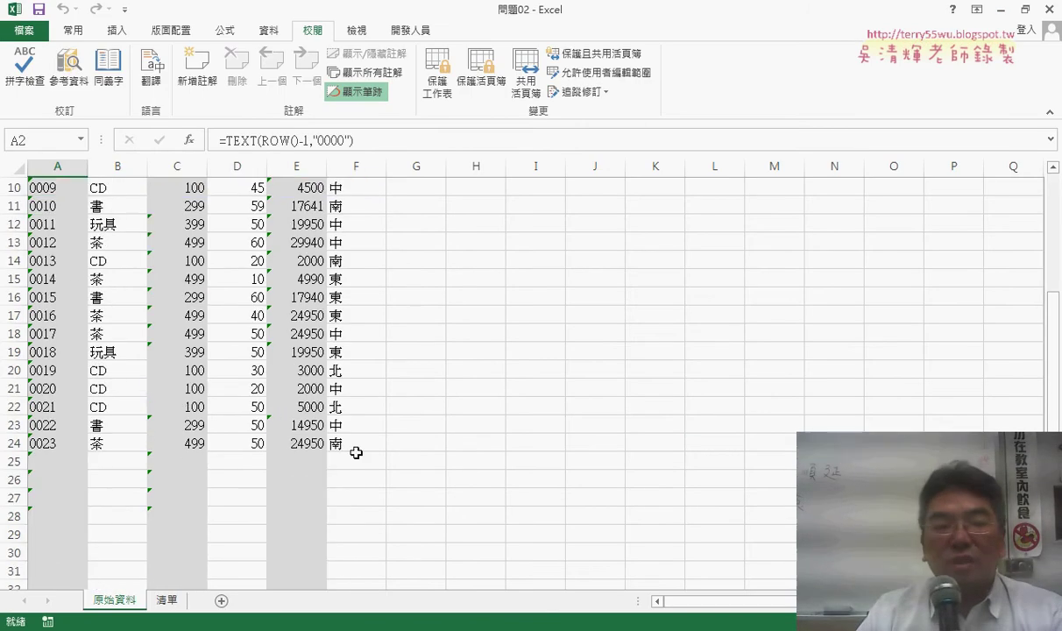
mouse_move(355, 452)
mouse_down()
mouse_move(39, 203)
mouse_move(38, 211)
mouse_up()
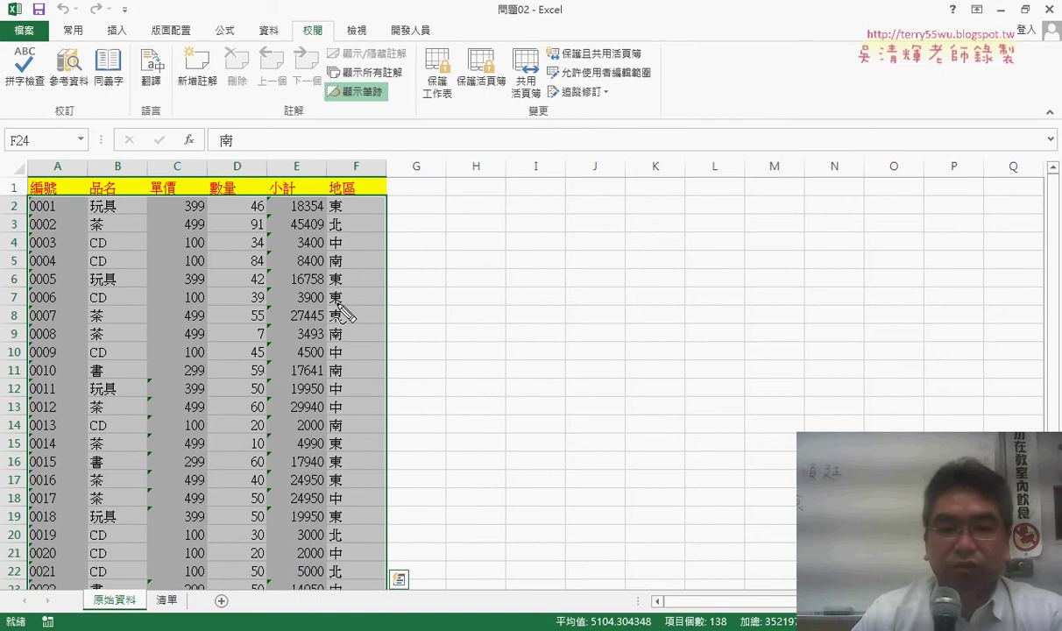
Step: Draw a red ink E and A beside the table, circle both, and link them with arrows
mouse_move(418, 261)
mouse_down()
mouse_move(447, 262)
mouse_move(441, 306)
mouse_move(435, 293)
mouse_move(473, 285)
mouse_up()
mouse_move(622, 321)
mouse_down()
mouse_move(673, 246)
mouse_move(692, 320)
mouse_up()
drag(677, 281, 637, 282)
mouse_move(365, 349)
mouse_down()
mouse_move(405, 221)
mouse_move(407, 331)
mouse_up()
mouse_move(593, 342)
mouse_down()
mouse_move(711, 244)
mouse_move(670, 343)
mouse_up()
mouse_move(495, 283)
mouse_down()
mouse_move(562, 285)
mouse_move(558, 296)
mouse_up()
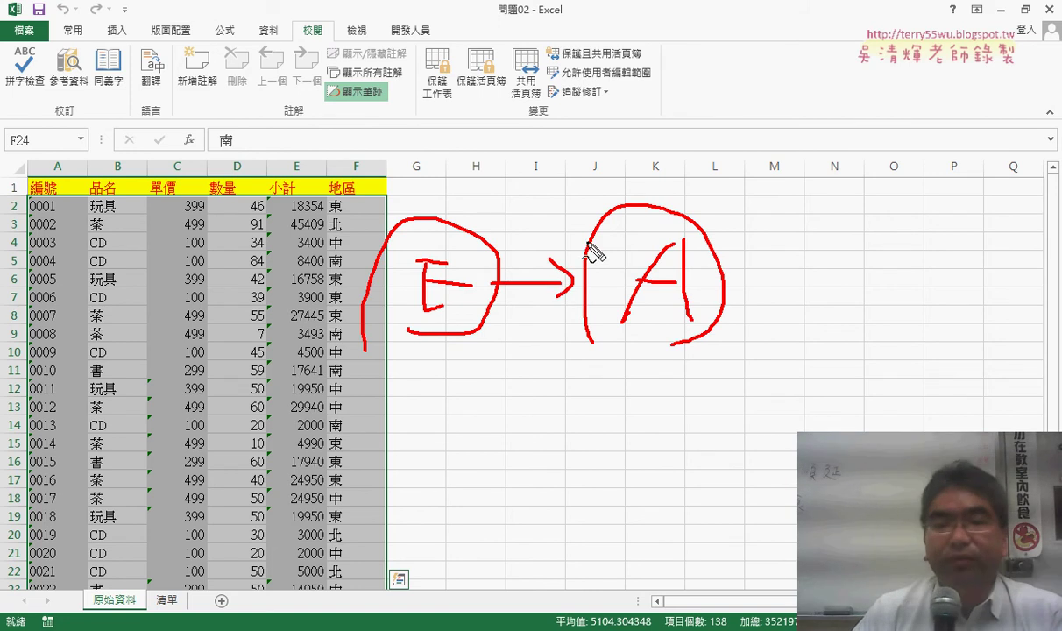
mouse_move(587, 241)
mouse_down()
mouse_move(464, 243)
mouse_move(486, 259)
mouse_up()
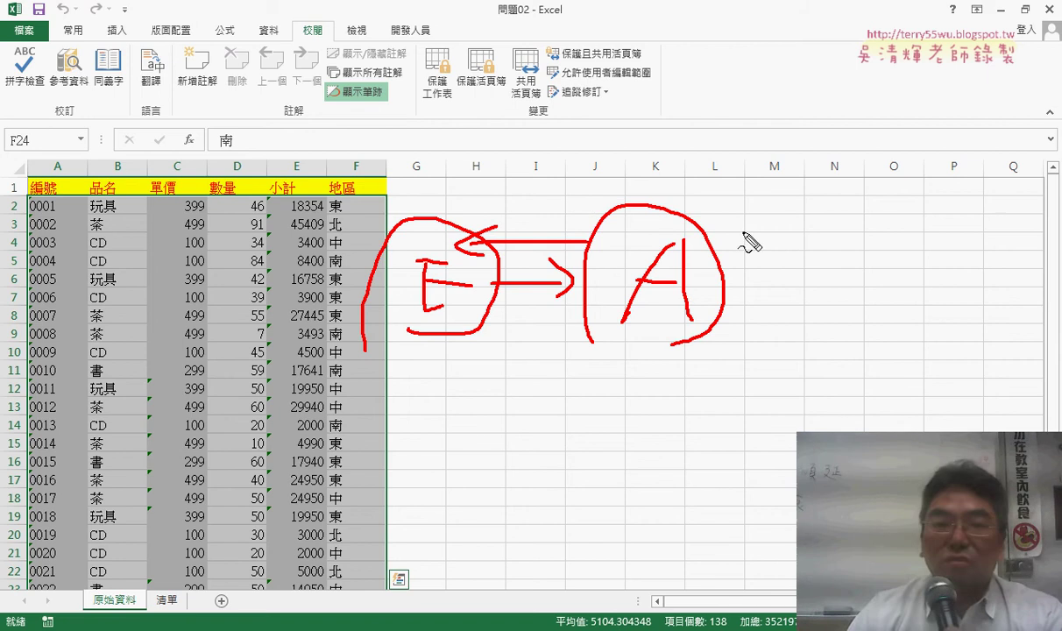
Step: Write and circle ADO above the sketch, with arrows from E to ADO and ADO down to A
mouse_move(442, 175)
mouse_down()
mouse_move(454, 133)
mouse_move(469, 178)
mouse_up()
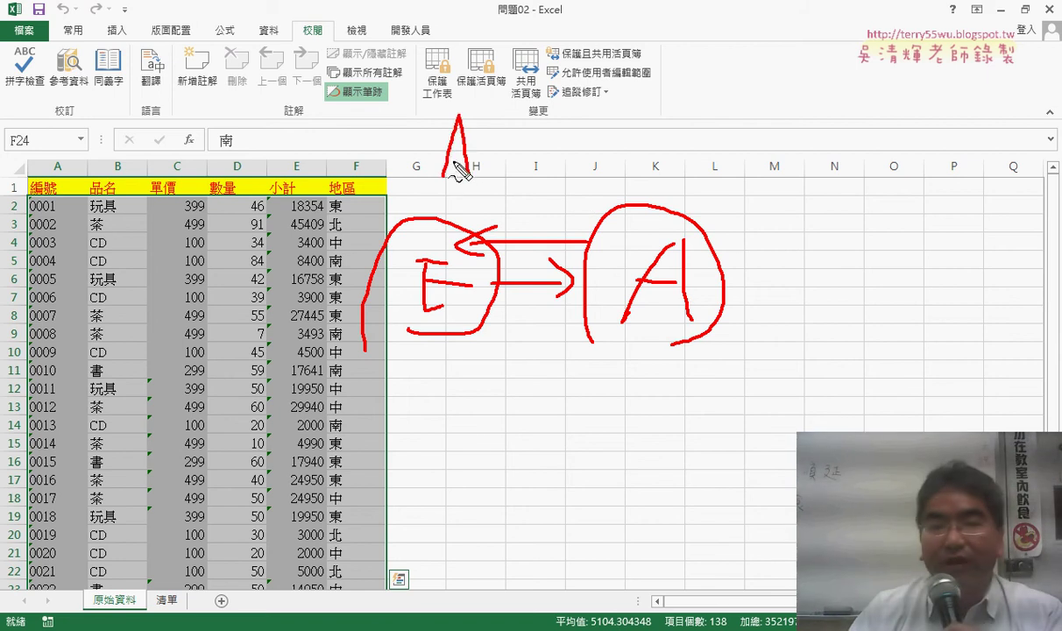
mouse_move(477, 122)
mouse_down()
mouse_move(477, 176)
mouse_move(487, 164)
mouse_move(482, 125)
mouse_move(541, 148)
mouse_up()
mouse_move(435, 189)
mouse_down()
mouse_move(544, 135)
mouse_move(462, 195)
mouse_up()
drag(456, 233, 469, 191)
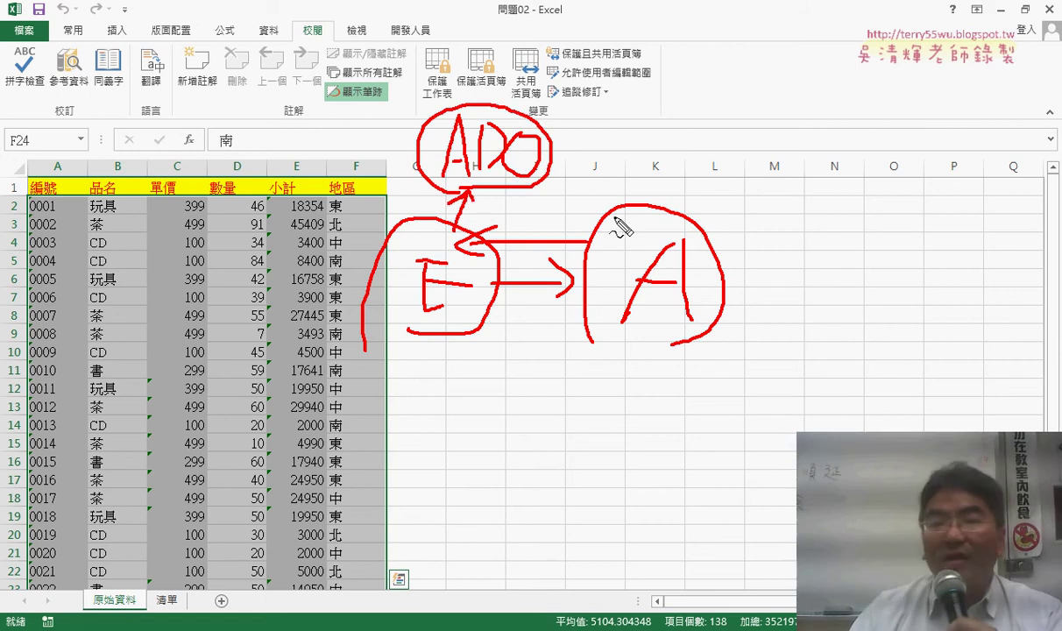
mouse_move(558, 158)
mouse_down()
mouse_move(624, 204)
mouse_move(605, 206)
mouse_up()
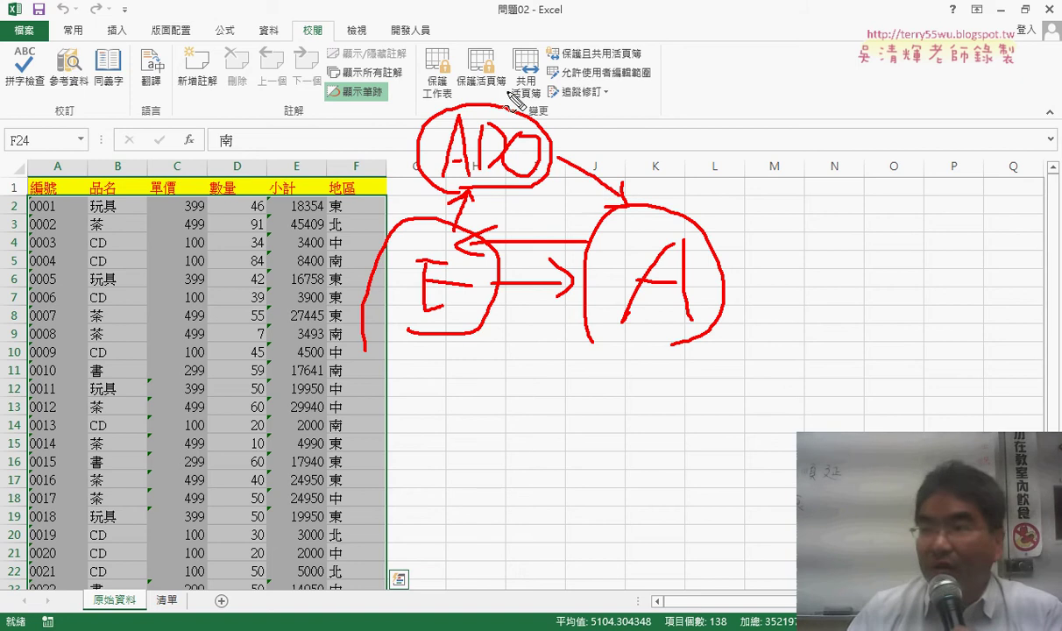
drag(605, 207, 627, 205)
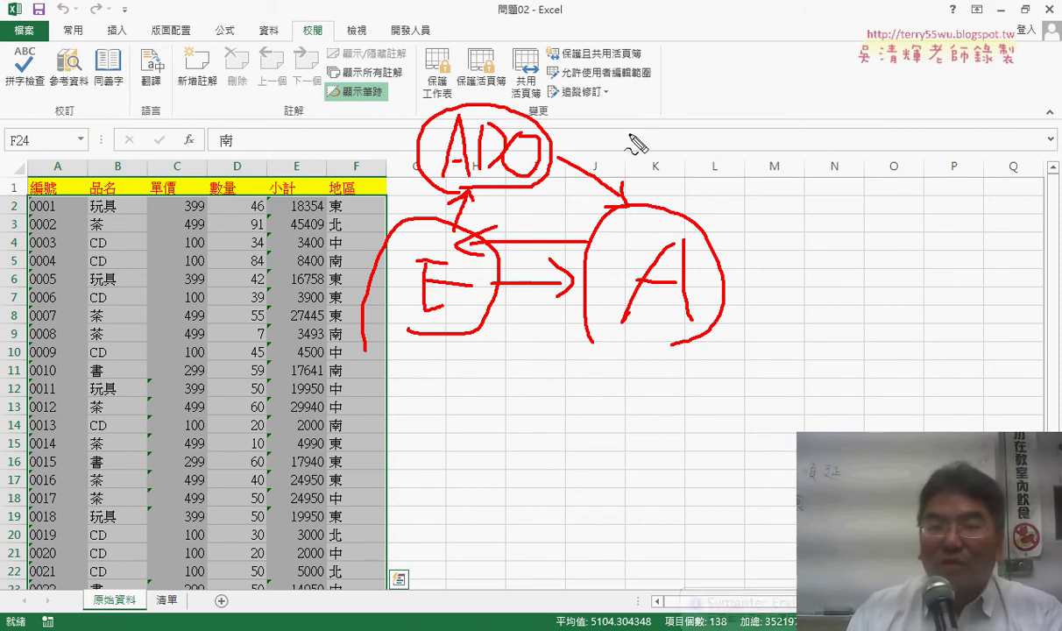
drag(636, 101, 610, 144)
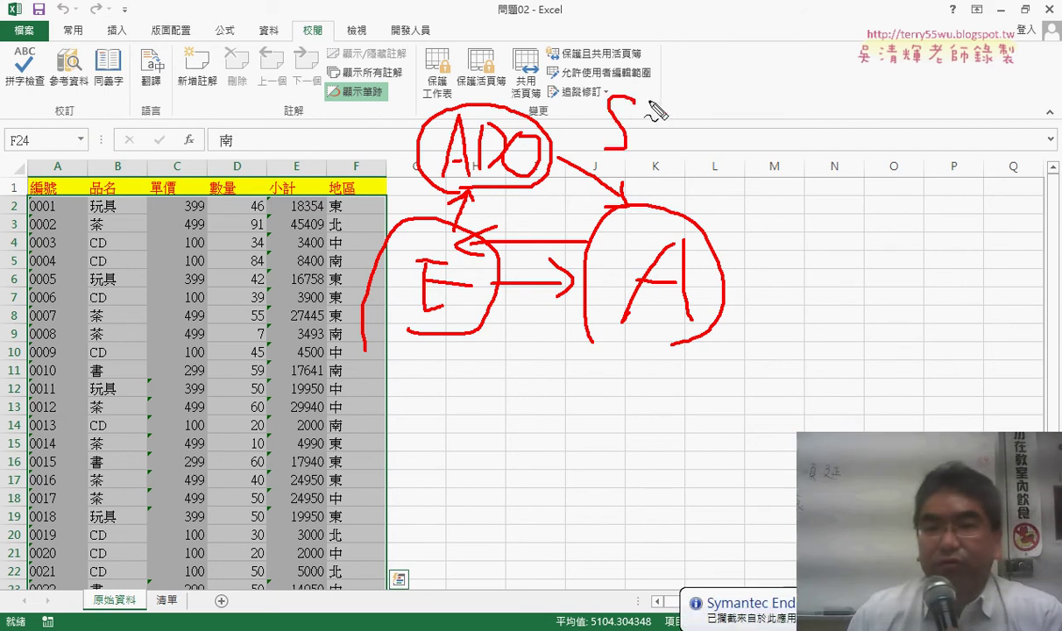
mouse_move(670, 104)
mouse_down()
mouse_move(651, 107)
mouse_move(688, 156)
mouse_move(722, 137)
mouse_up()
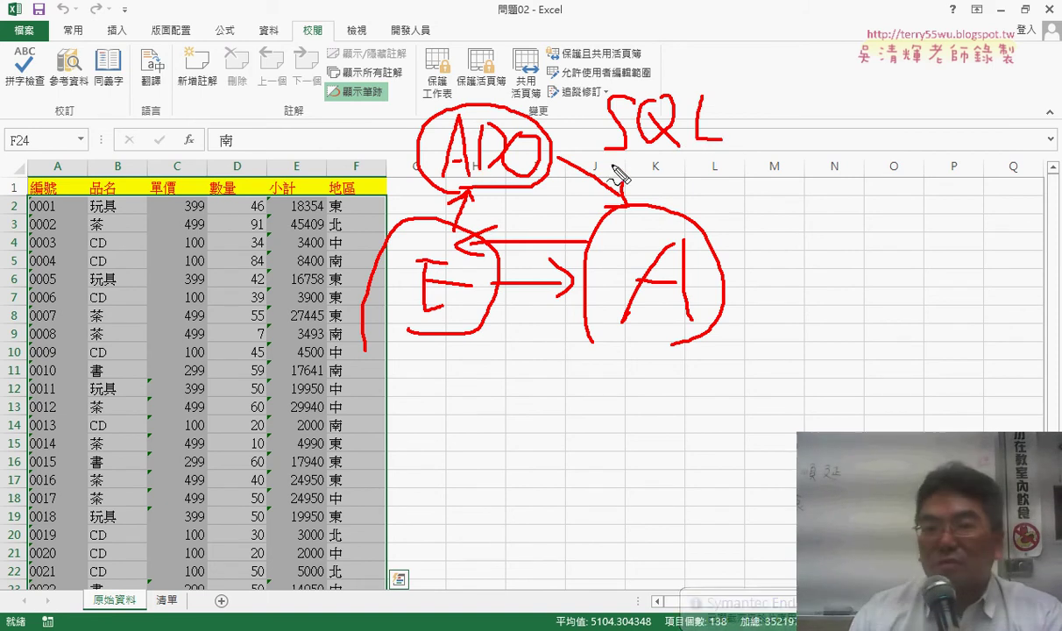
drag(611, 164, 712, 164)
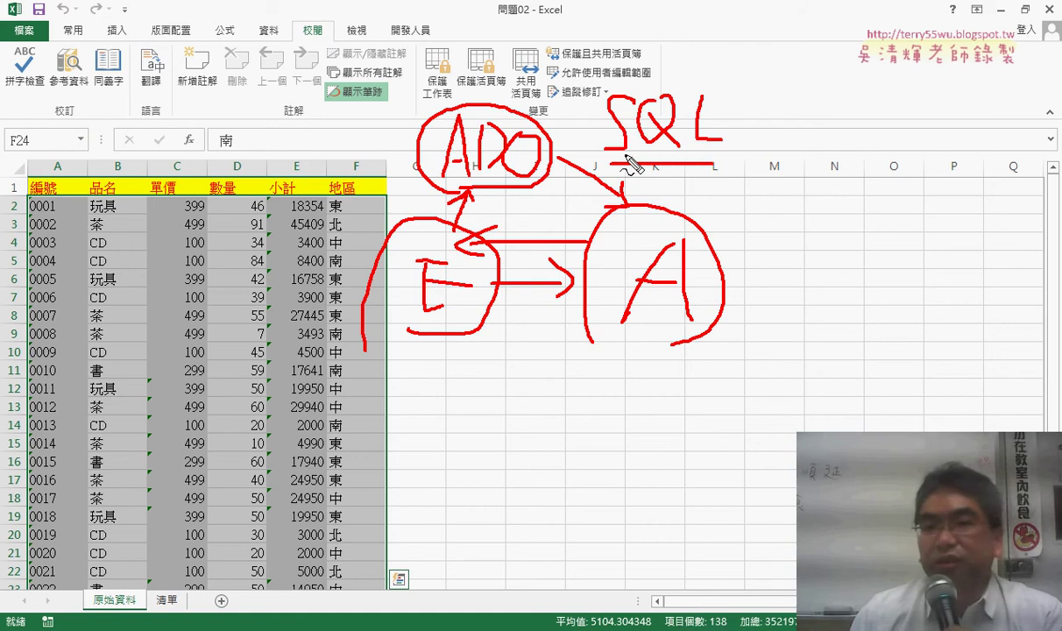
drag(610, 160, 624, 160)
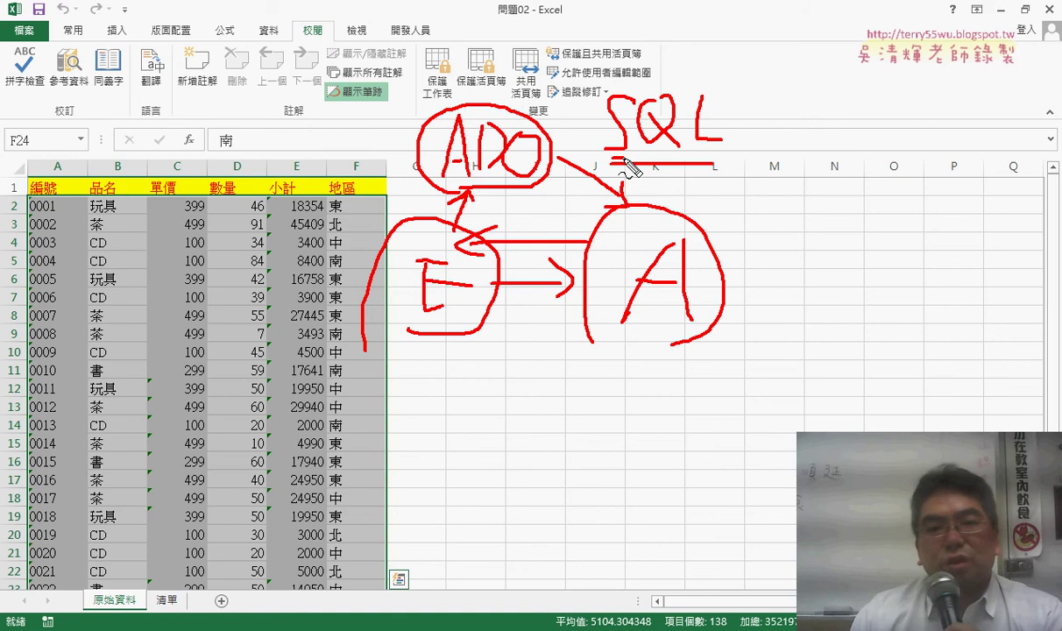
drag(611, 160, 718, 160)
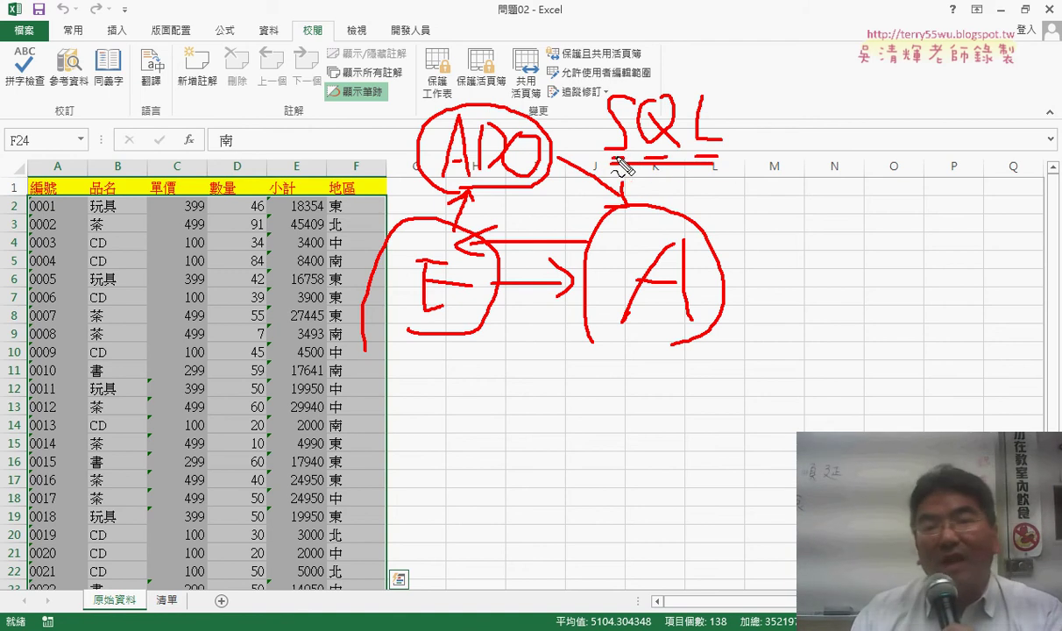
drag(616, 161, 714, 163)
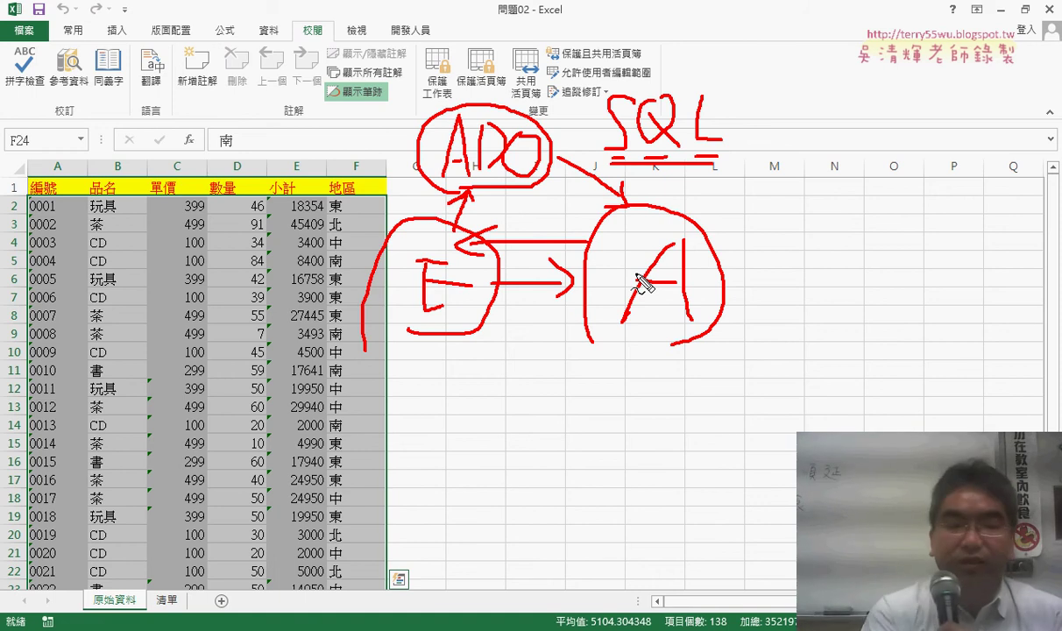
key(Escape)
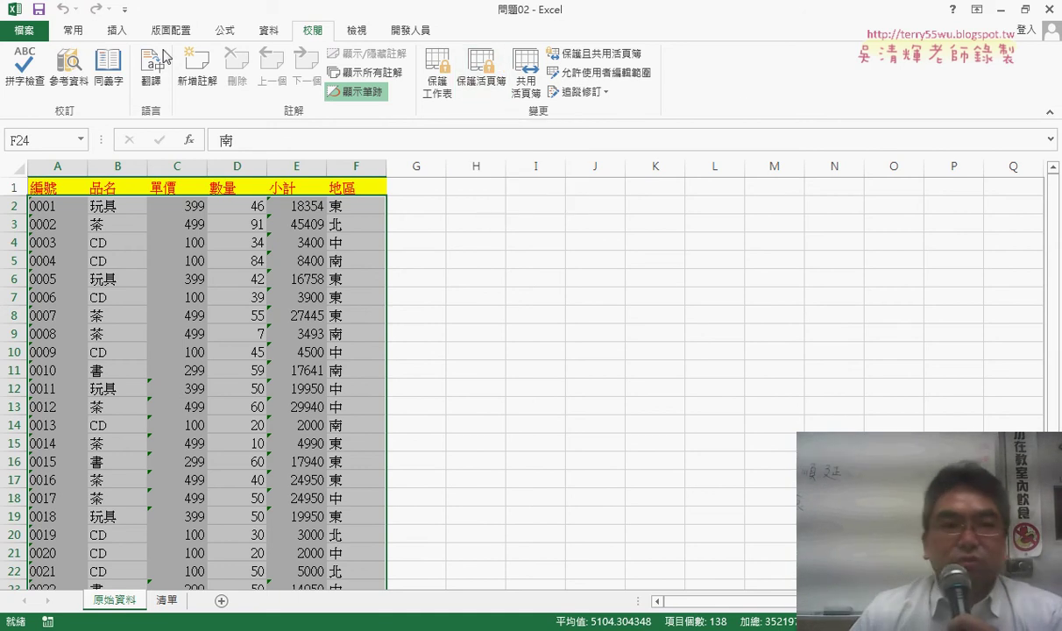
Step: Use Save As to store workbook 問題02 in the 桌面 (Desktop) folder
click(37, 34)
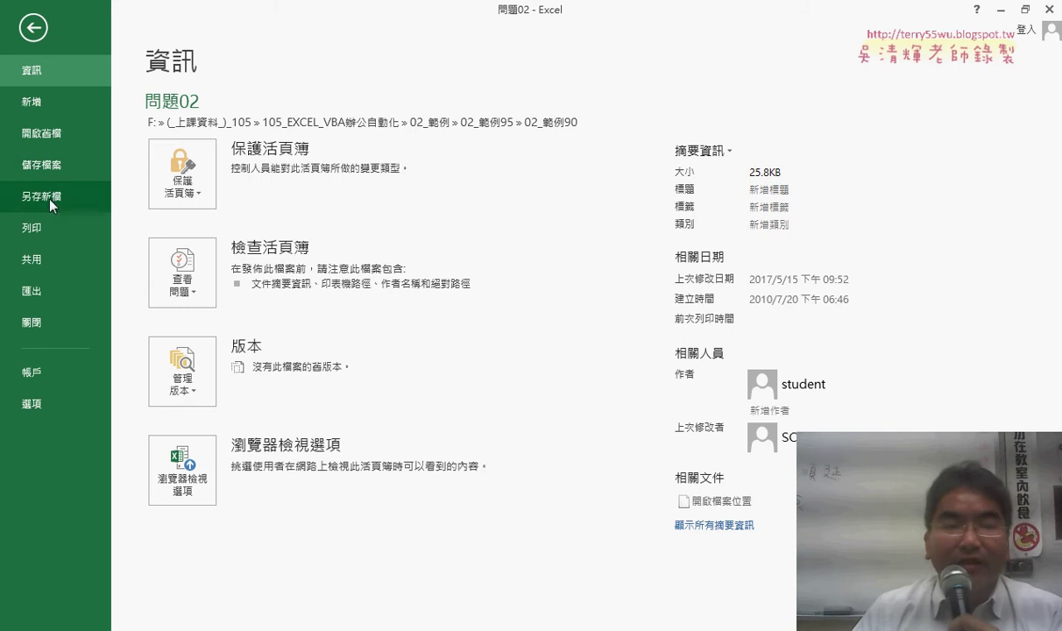
click(49, 196)
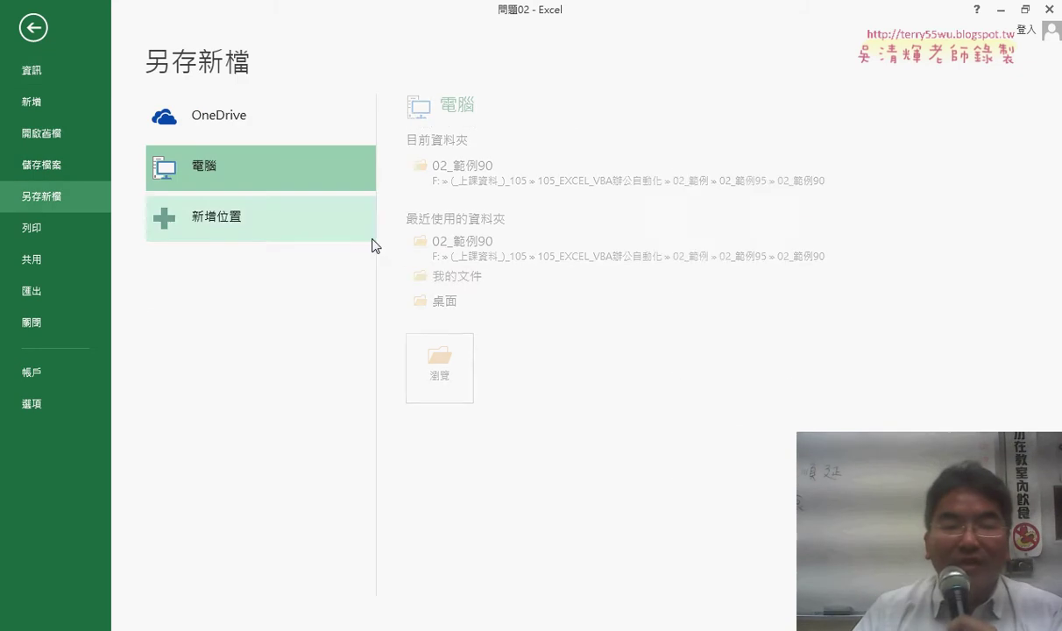
click(438, 359)
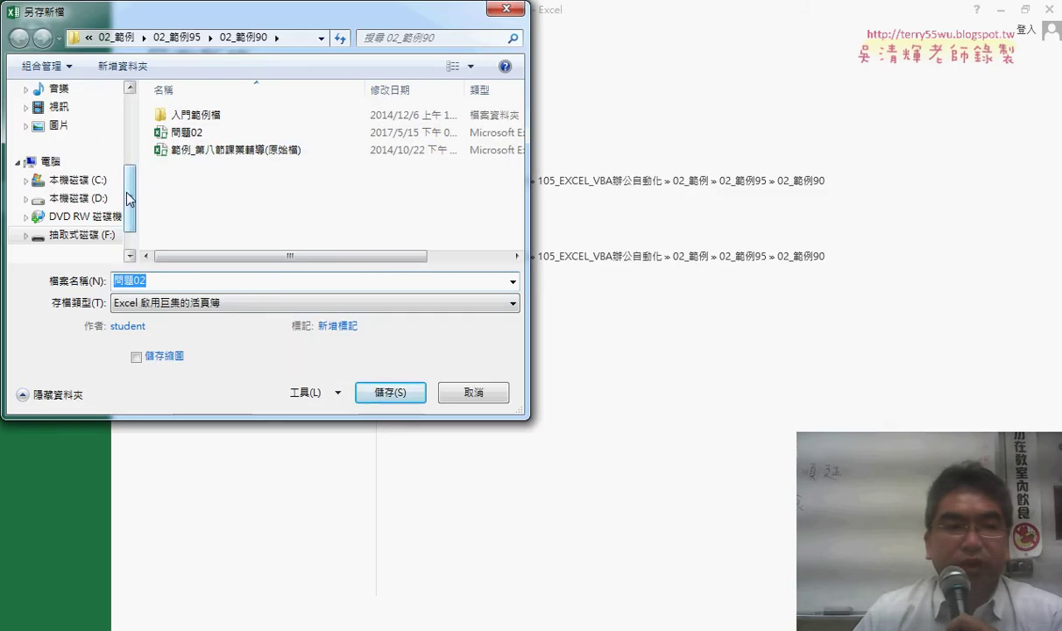
scroll(83, 166, up, 3)
click(58, 170)
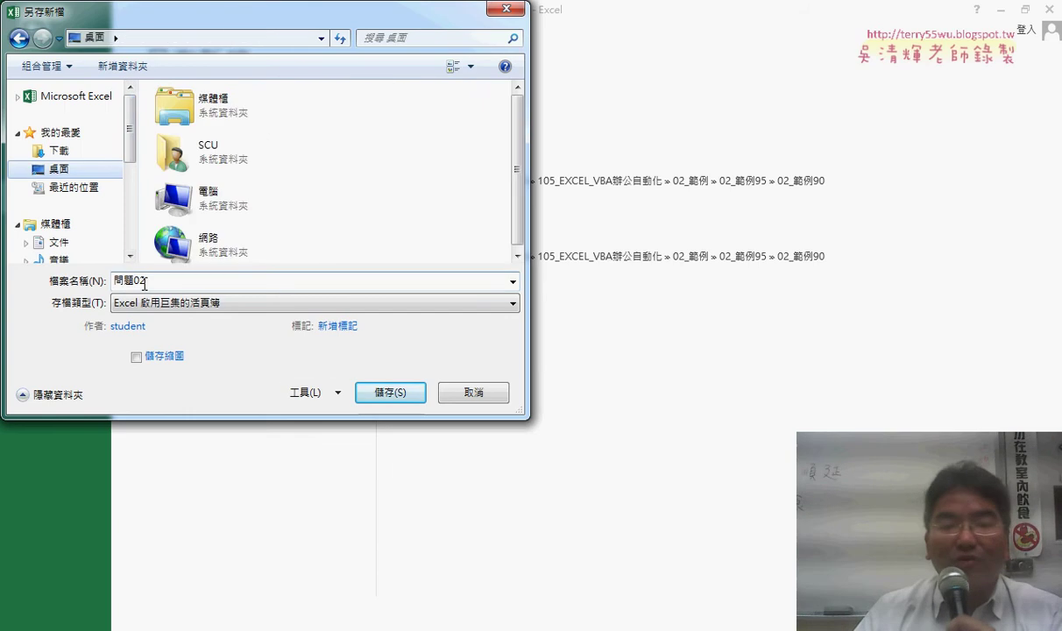
click(389, 392)
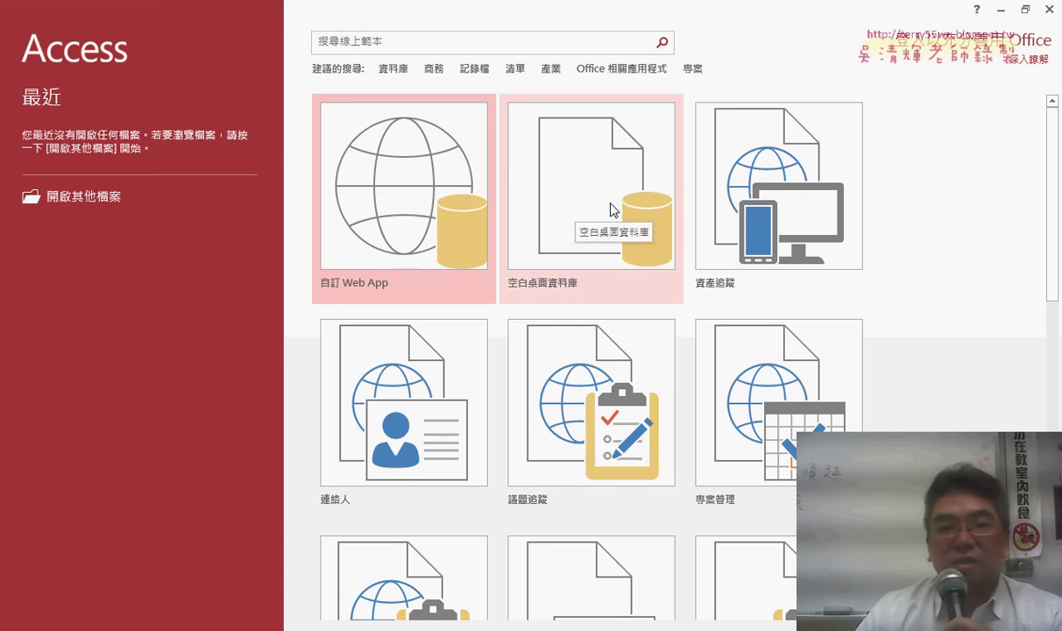
Step: Set up a blank desktop database named 問題02 in the Desktop folder
click(611, 208)
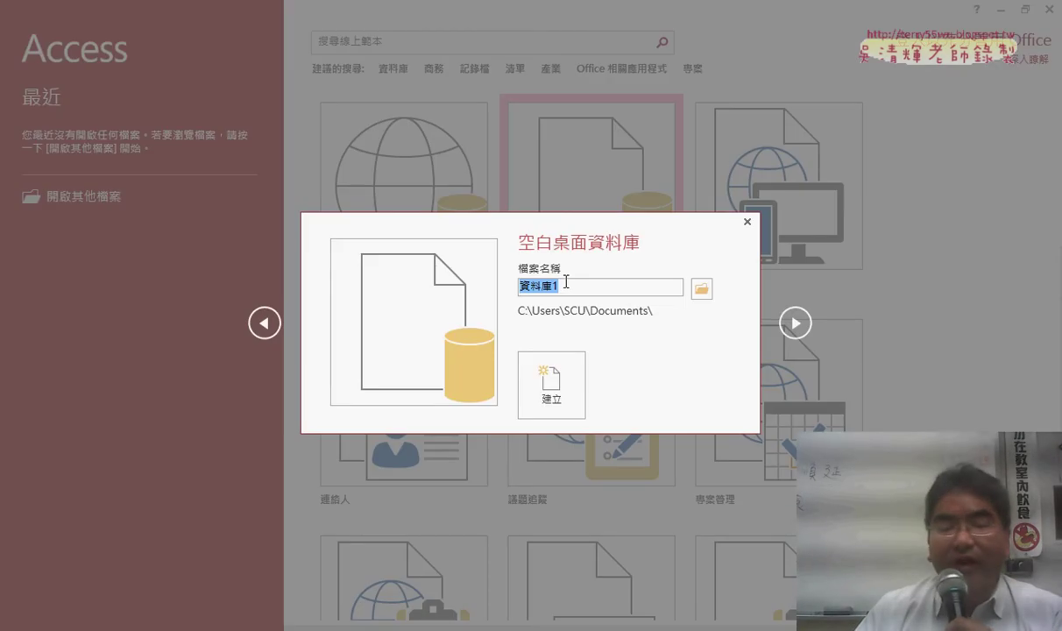
click(702, 289)
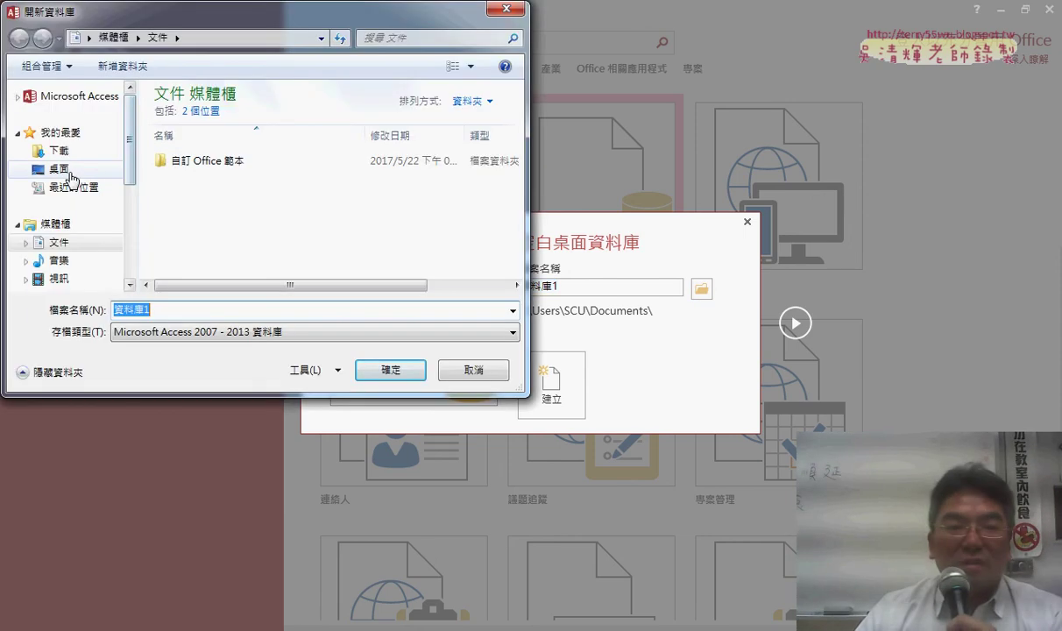
click(70, 175)
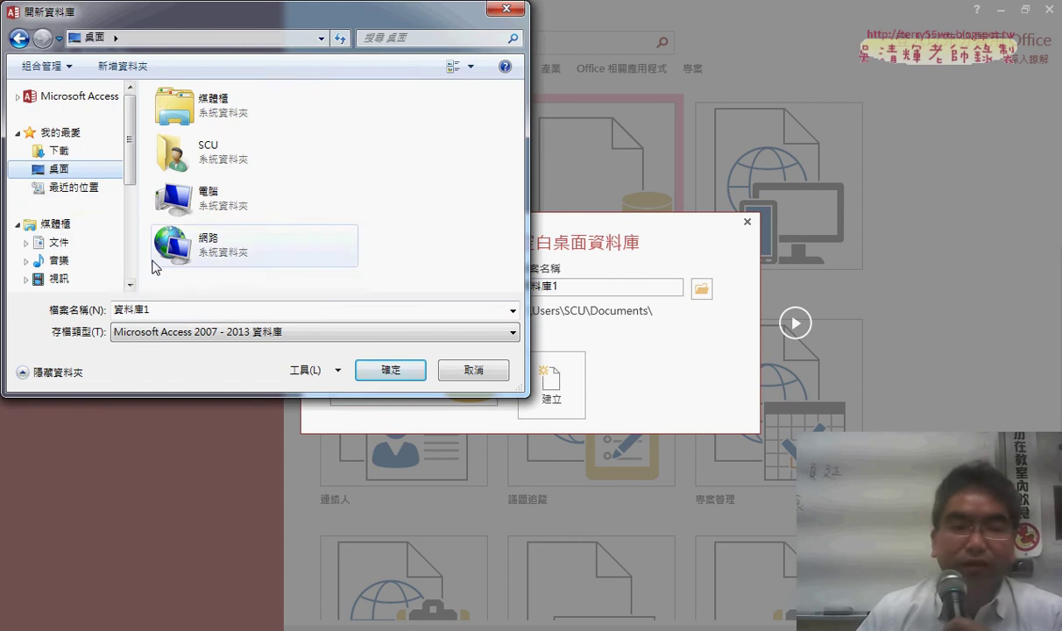
drag(252, 310, 85, 306)
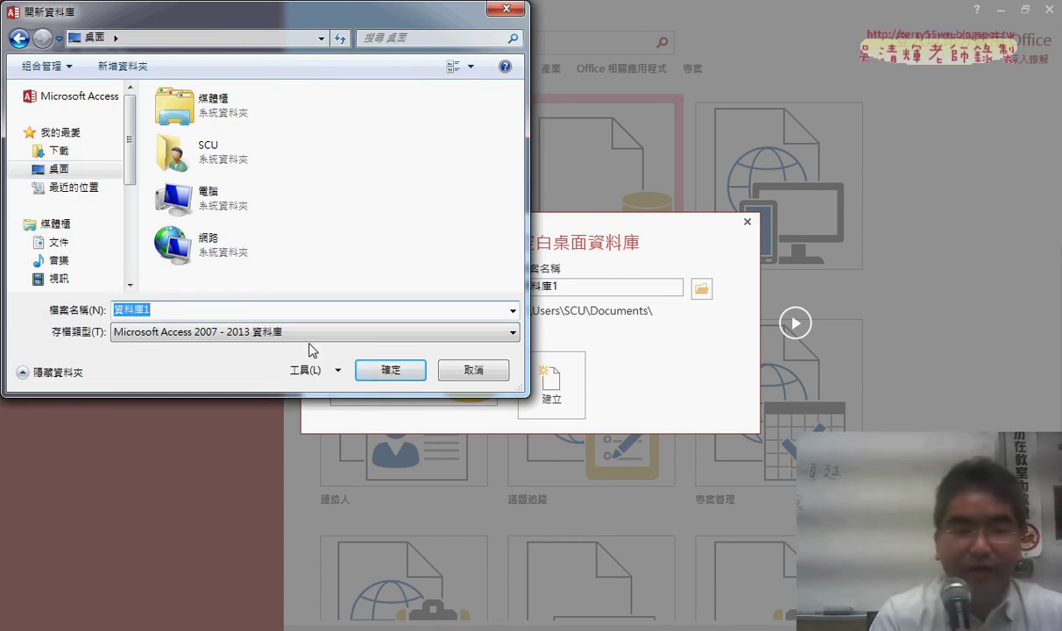
text(x)
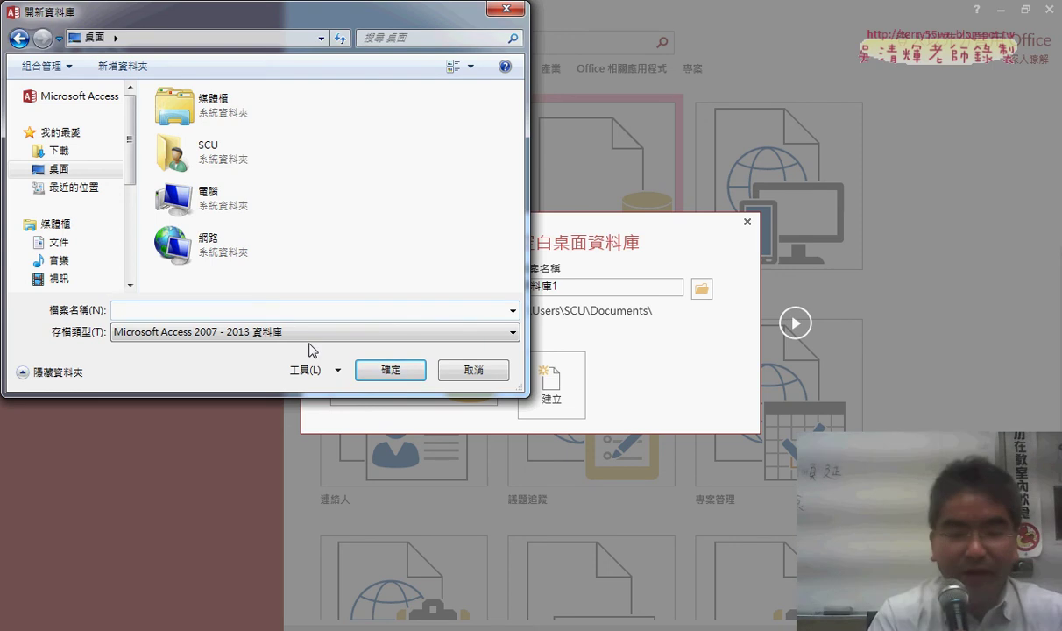
text(x問題)
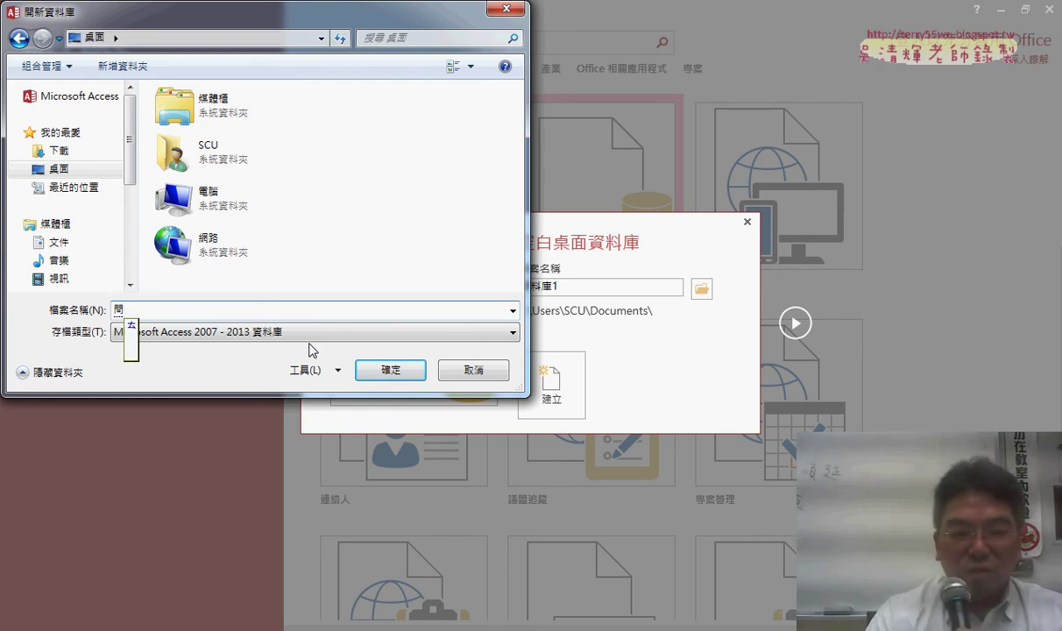
text(02)
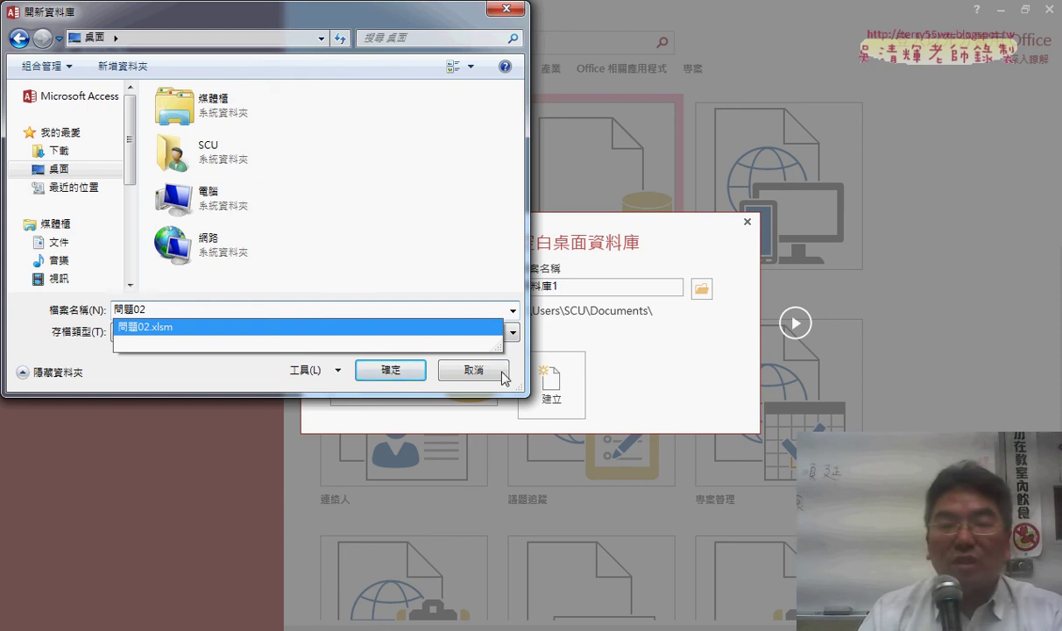
click(386, 371)
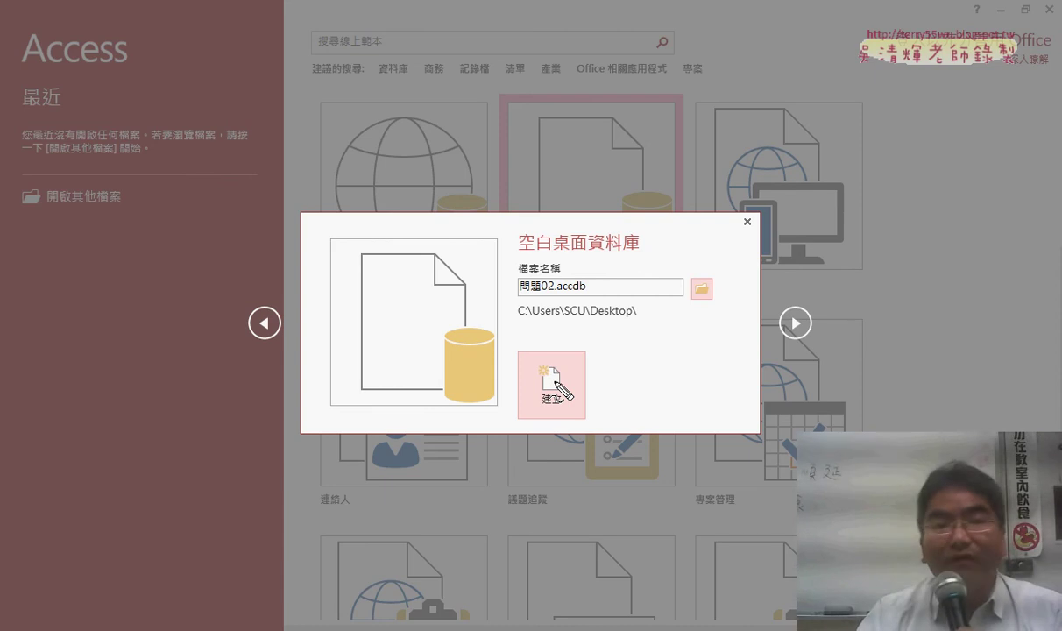
Step: Highlight the template, file name and Desktop path, then create 問題02.accdb
drag(589, 204, 624, 180)
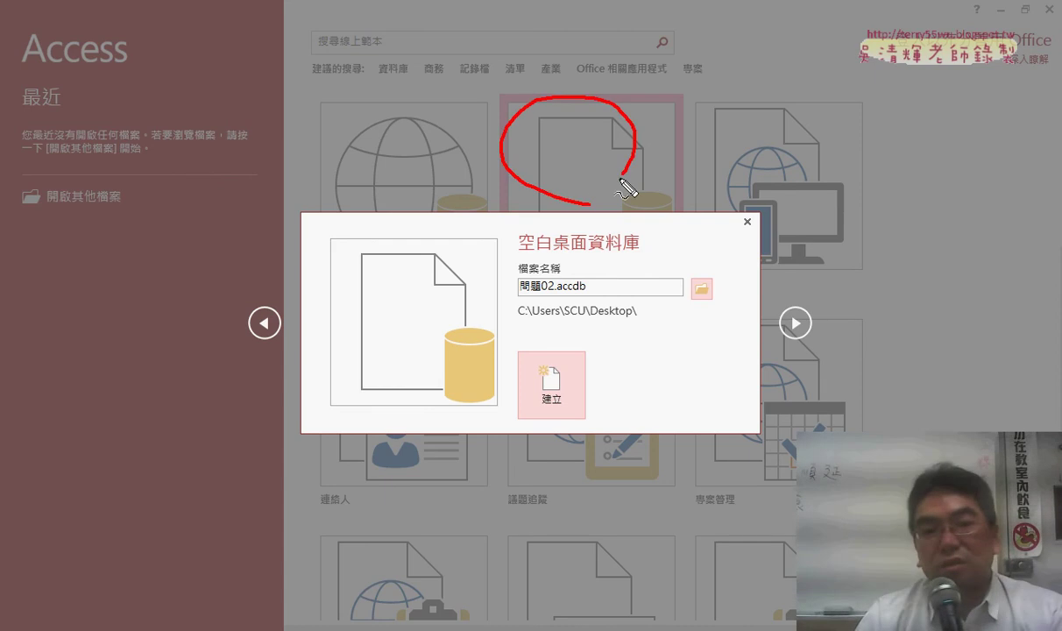
mouse_move(561, 279)
mouse_down()
mouse_move(562, 301)
mouse_move(631, 319)
mouse_up()
mouse_move(582, 359)
mouse_down()
mouse_move(520, 401)
mouse_move(582, 426)
mouse_up()
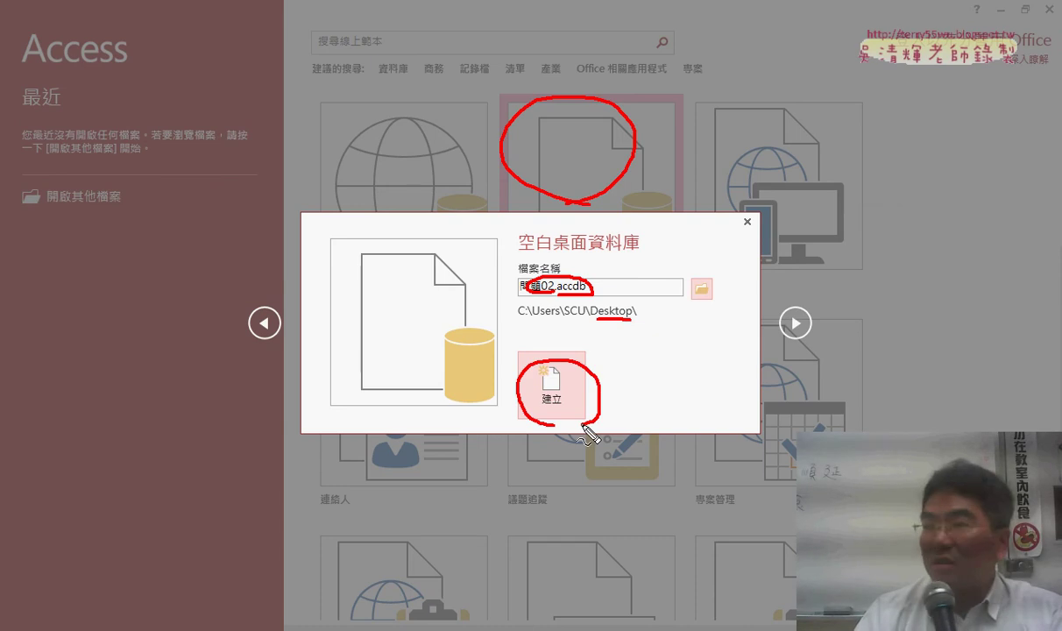
key(Escape)
click(578, 417)
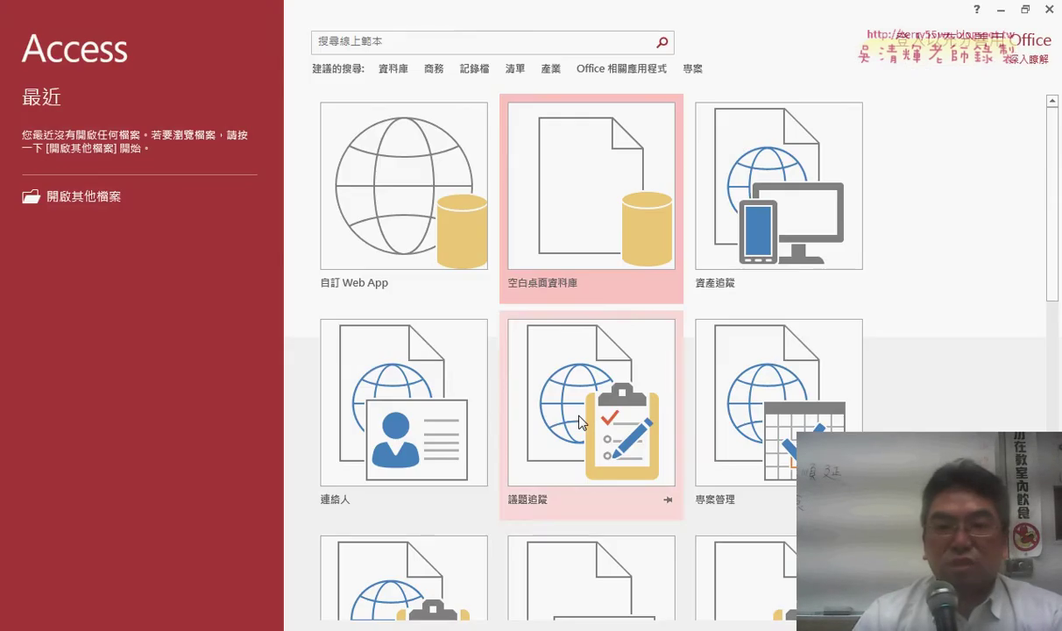
click(583, 232)
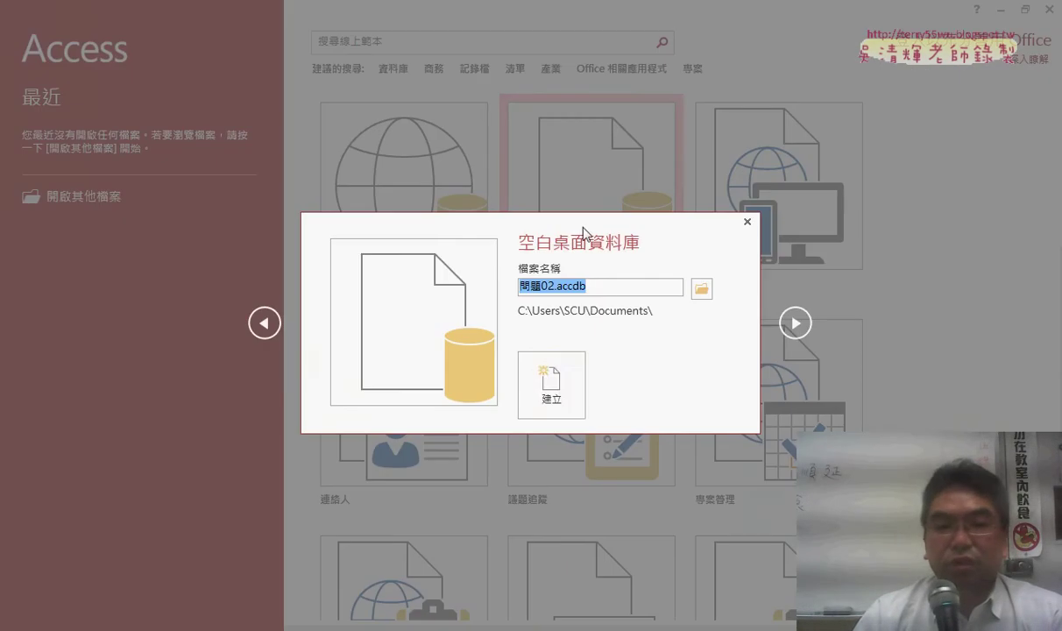
click(570, 383)
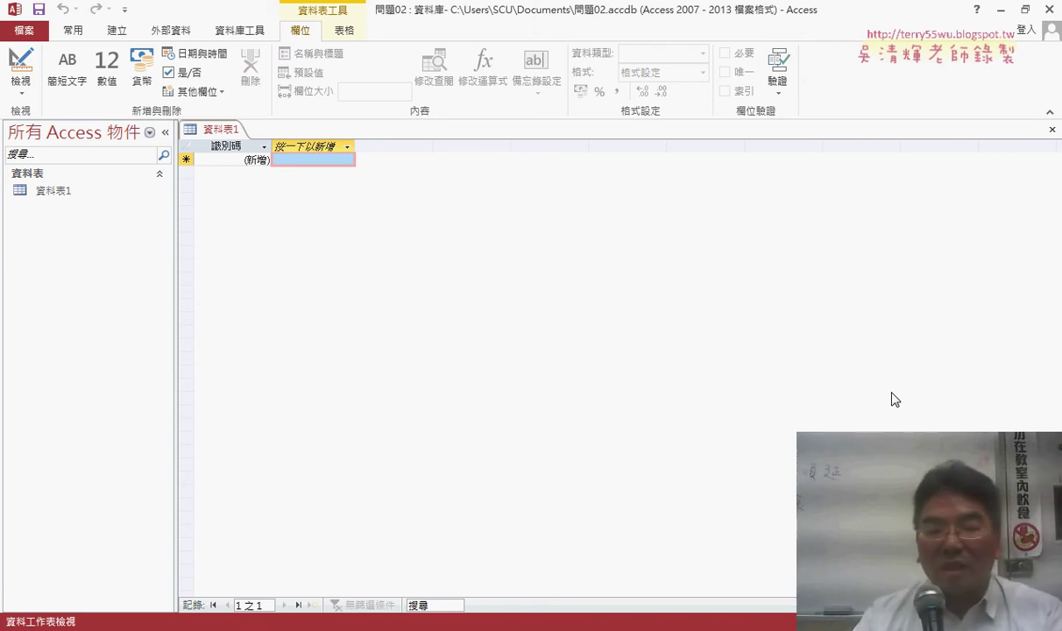
Step: Return to the Excel 問題02 workbook and select the header row A1:F1
click(517, 626)
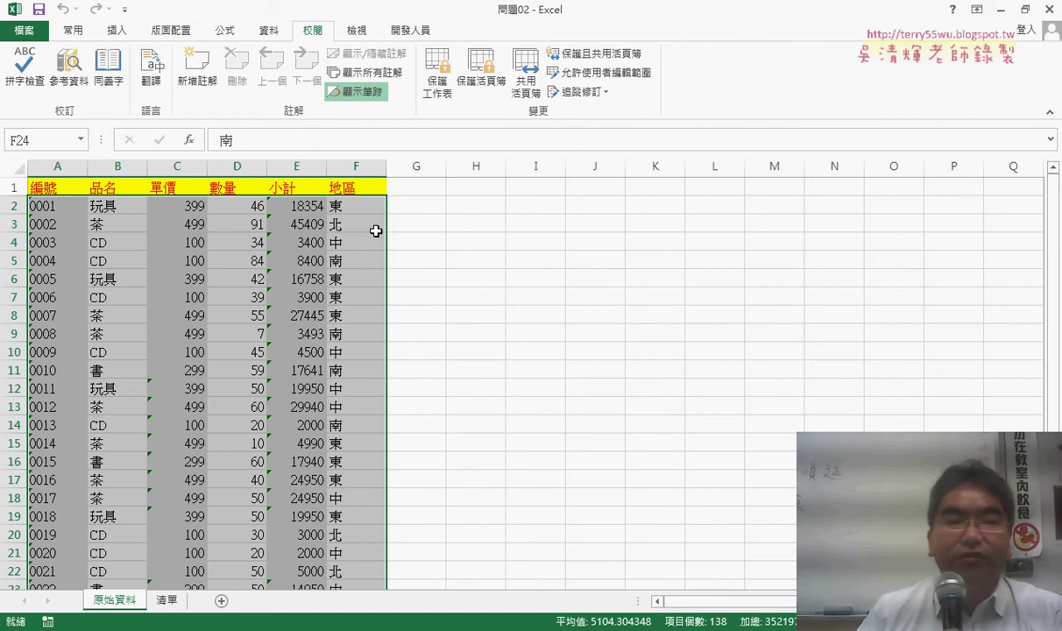
drag(30, 188, 356, 189)
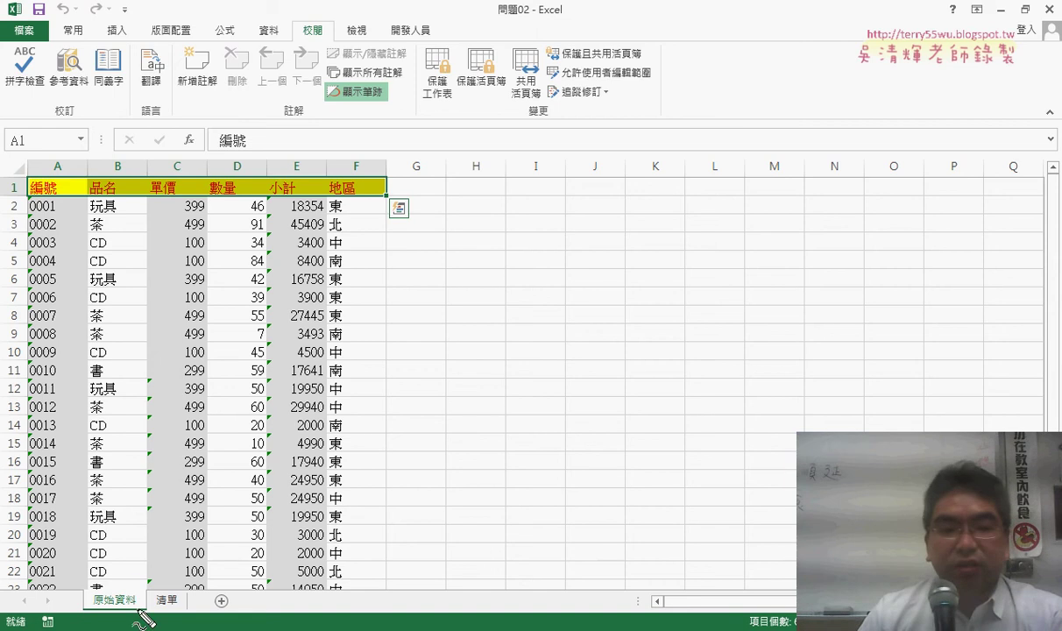
mouse_move(201, 512)
mouse_down()
mouse_move(130, 580)
mouse_move(156, 581)
mouse_up()
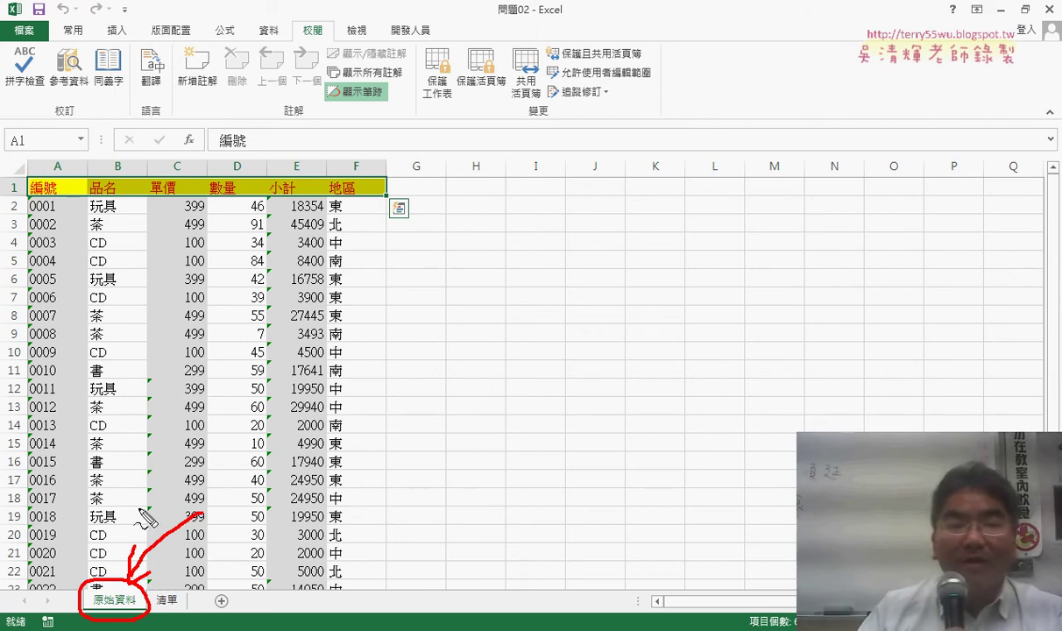
mouse_move(11, 165)
mouse_down()
mouse_move(11, 210)
mouse_move(373, 165)
mouse_move(145, 211)
mouse_move(27, 214)
mouse_up()
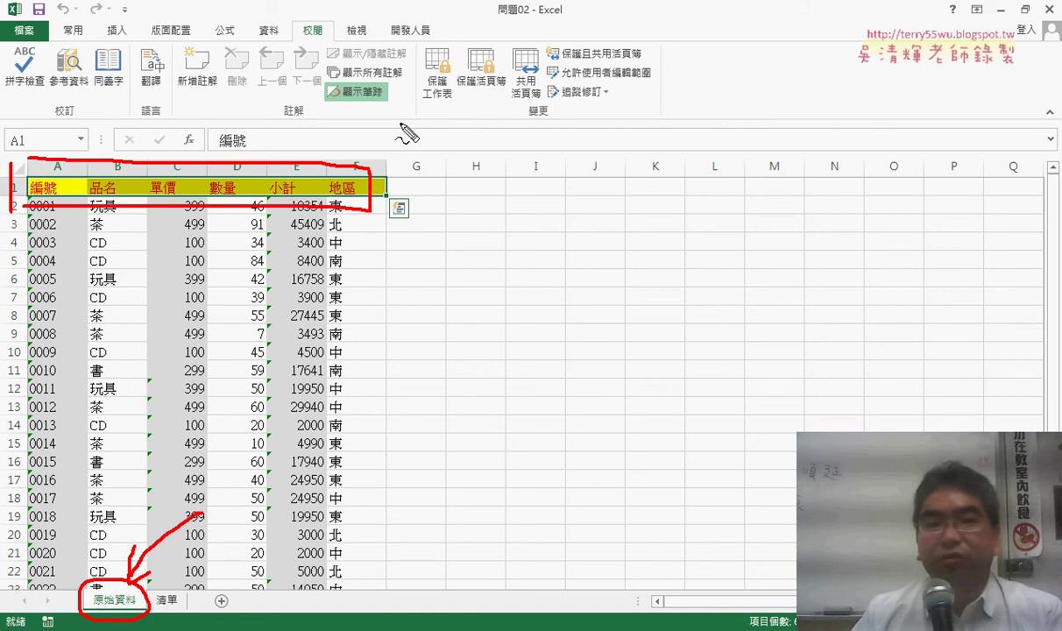
mouse_move(450, 116)
mouse_down()
mouse_move(411, 164)
mouse_move(432, 176)
mouse_up()
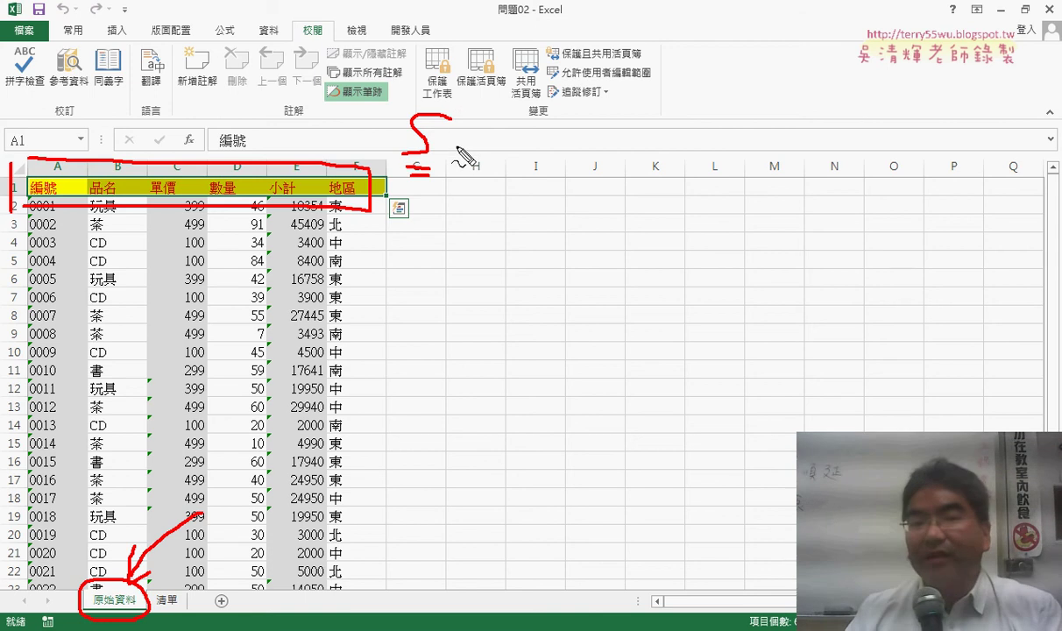
mouse_move(452, 119)
mouse_down()
mouse_move(440, 162)
mouse_move(459, 132)
mouse_move(478, 160)
mouse_up()
mouse_move(489, 119)
mouse_down()
mouse_move(500, 156)
mouse_move(526, 154)
mouse_up()
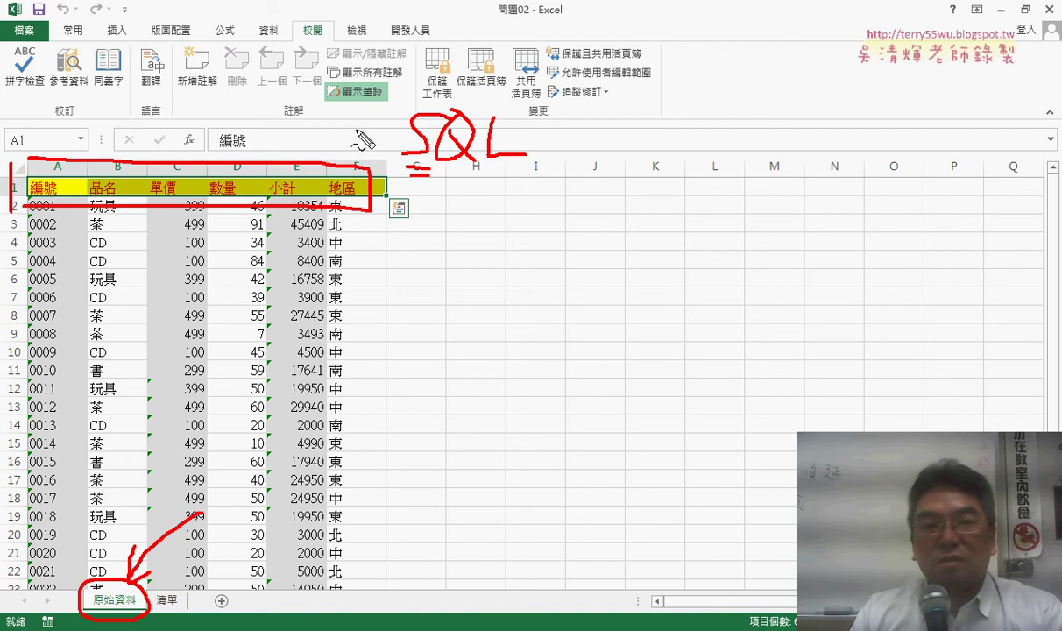
mouse_move(349, 156)
mouse_down()
mouse_move(383, 138)
mouse_move(412, 149)
mouse_up()
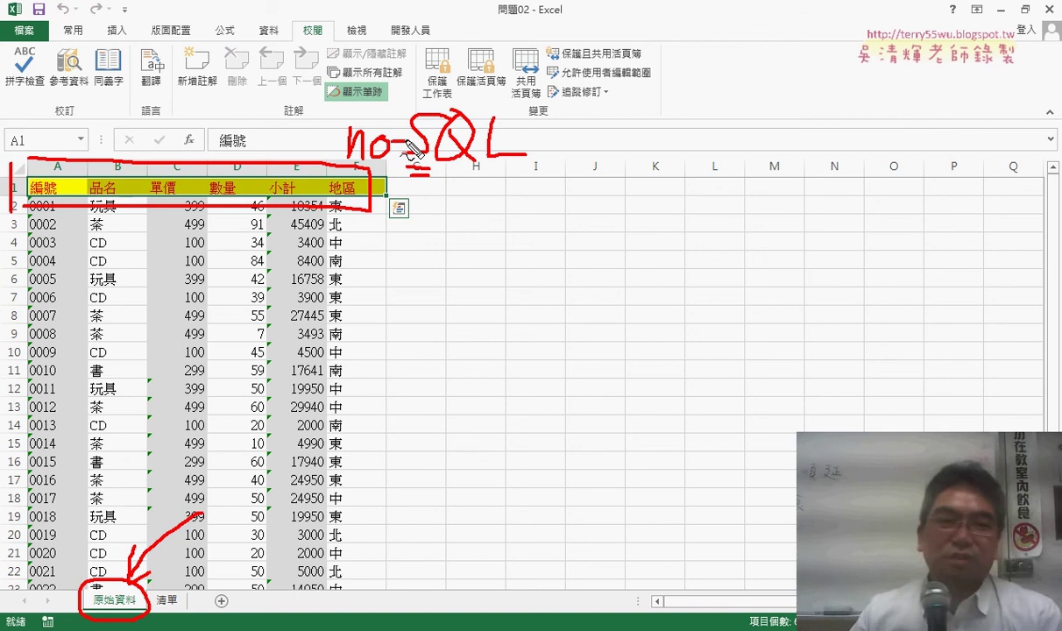
mouse_move(126, 70)
mouse_down()
mouse_move(162, 159)
mouse_move(188, 121)
mouse_up()
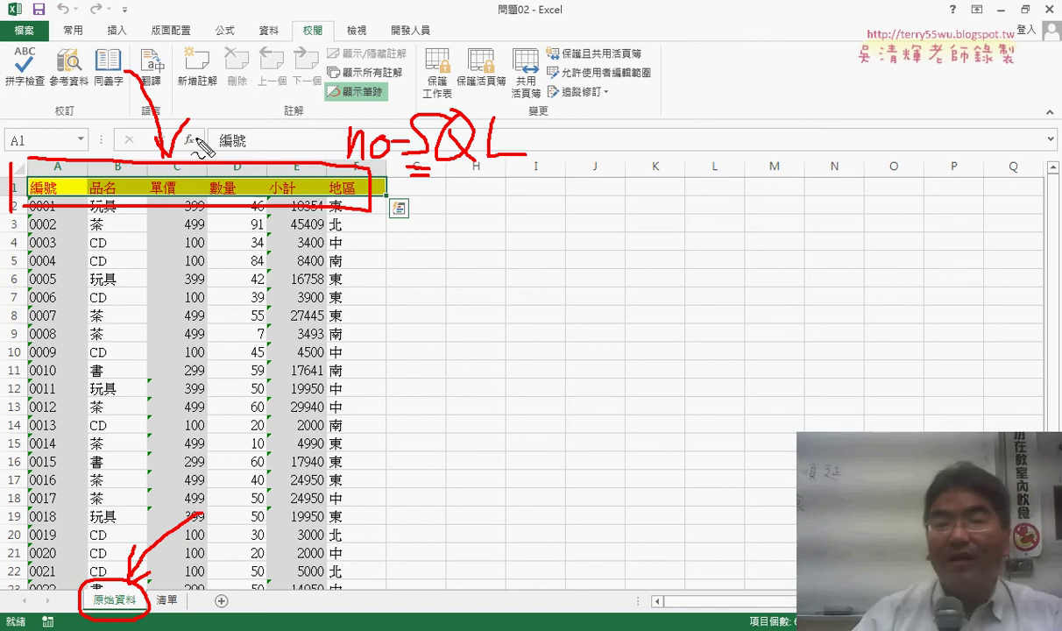
key(Escape)
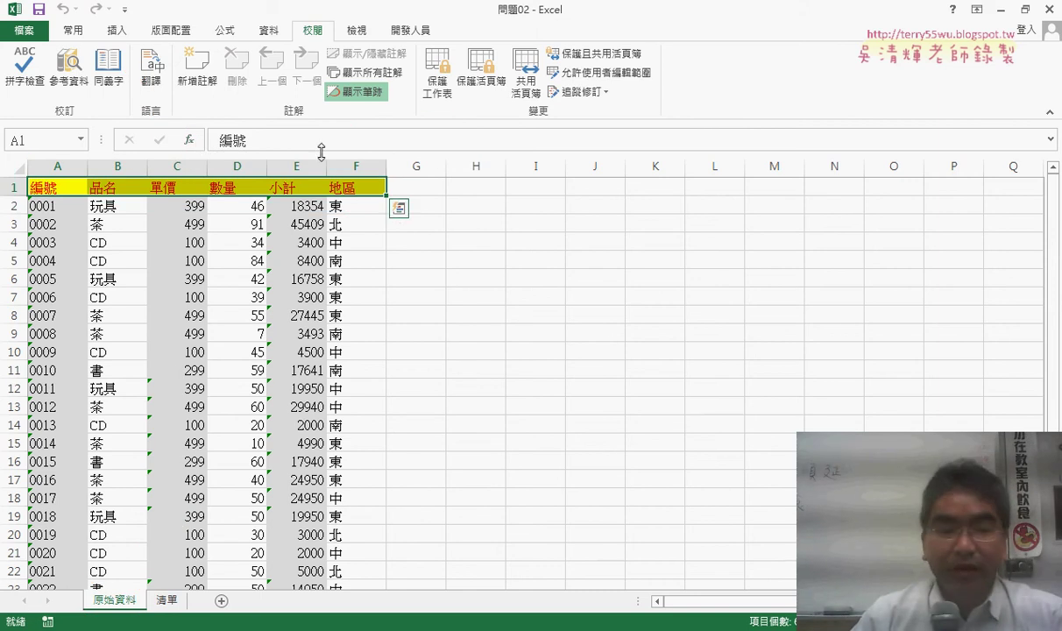
Step: Switch back to the Access 問題02 database and show the External Data ribbon tab
click(292, 624)
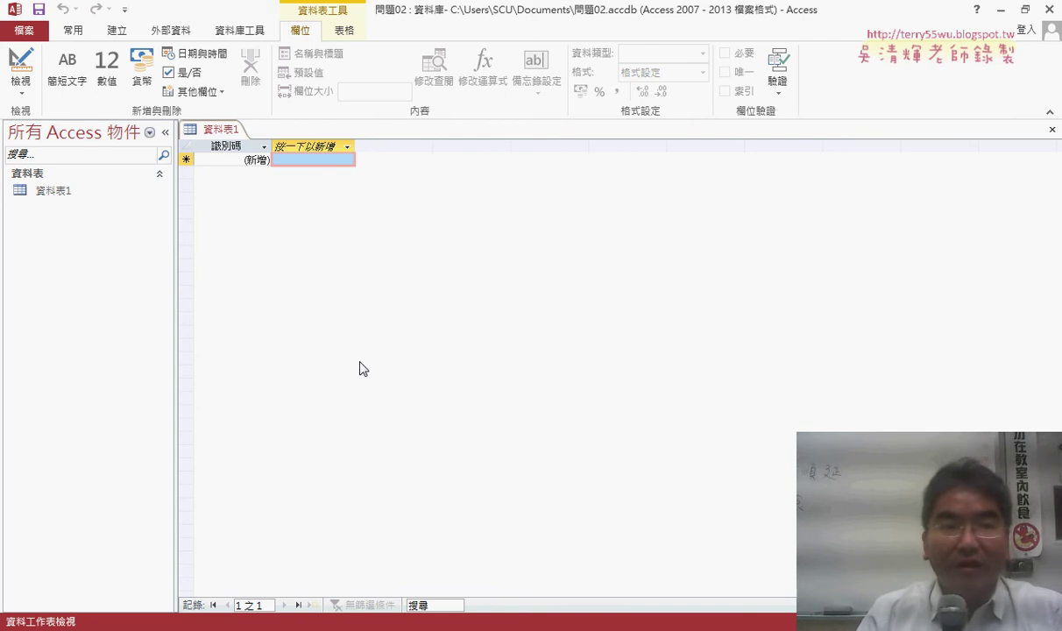
click(74, 31)
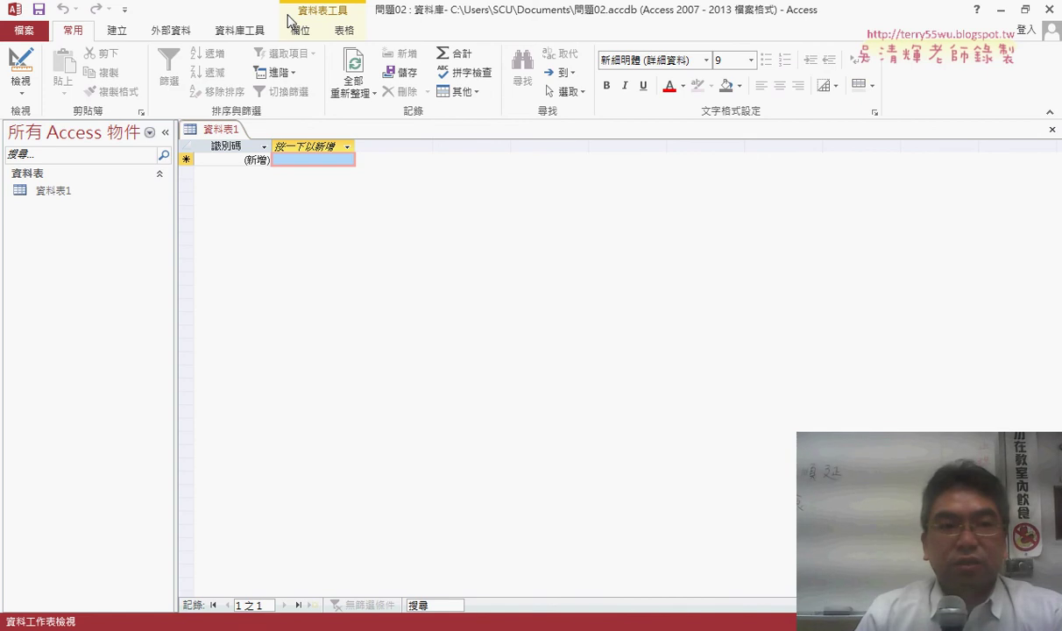
click(117, 31)
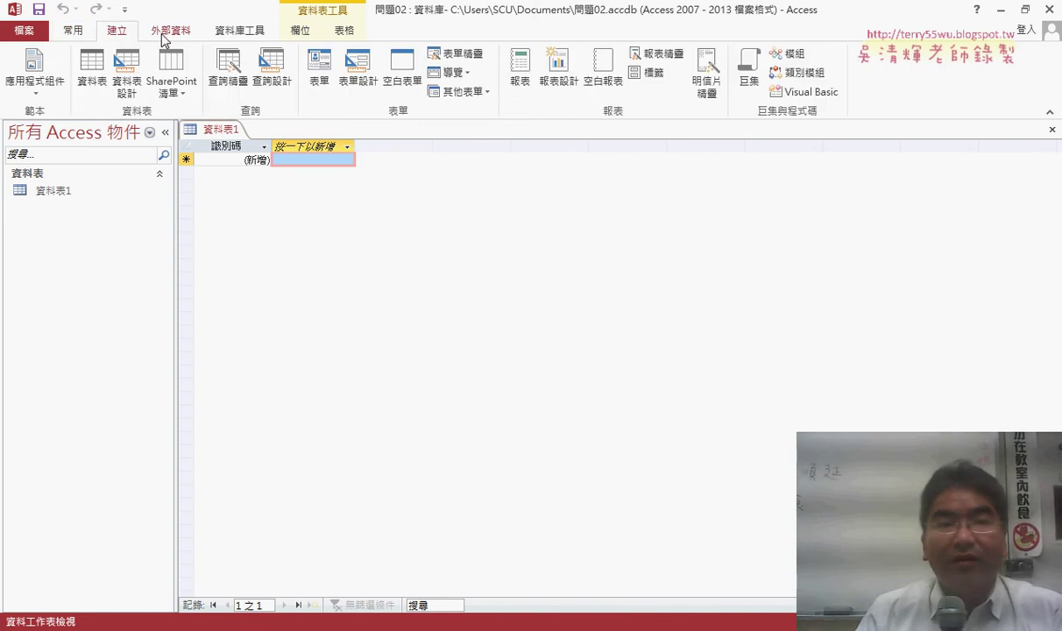
click(171, 33)
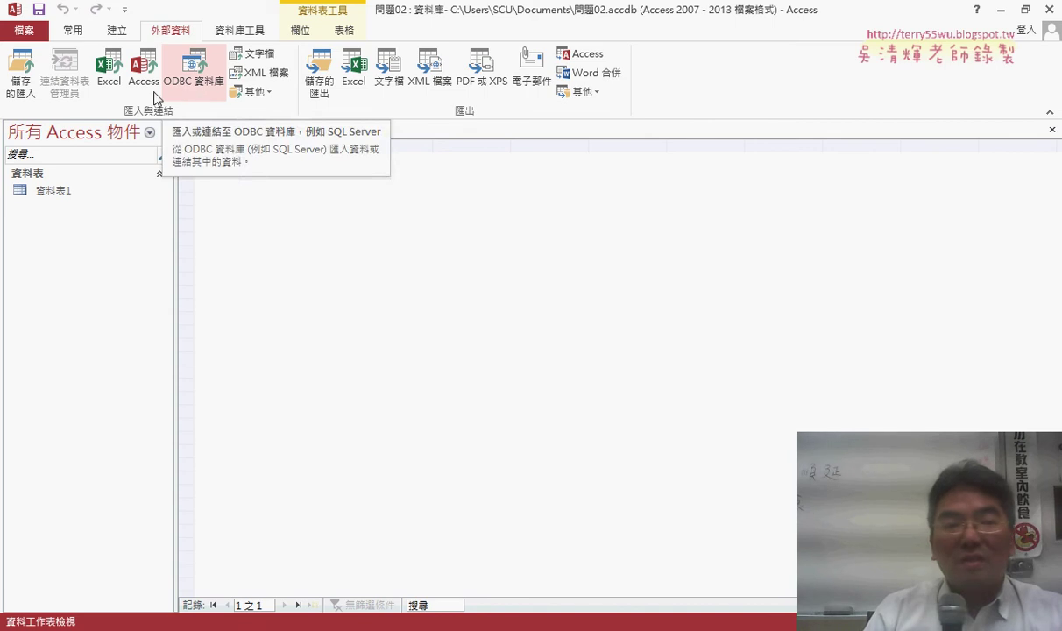
Step: Open the Get External Data – Excel import dialog
click(110, 85)
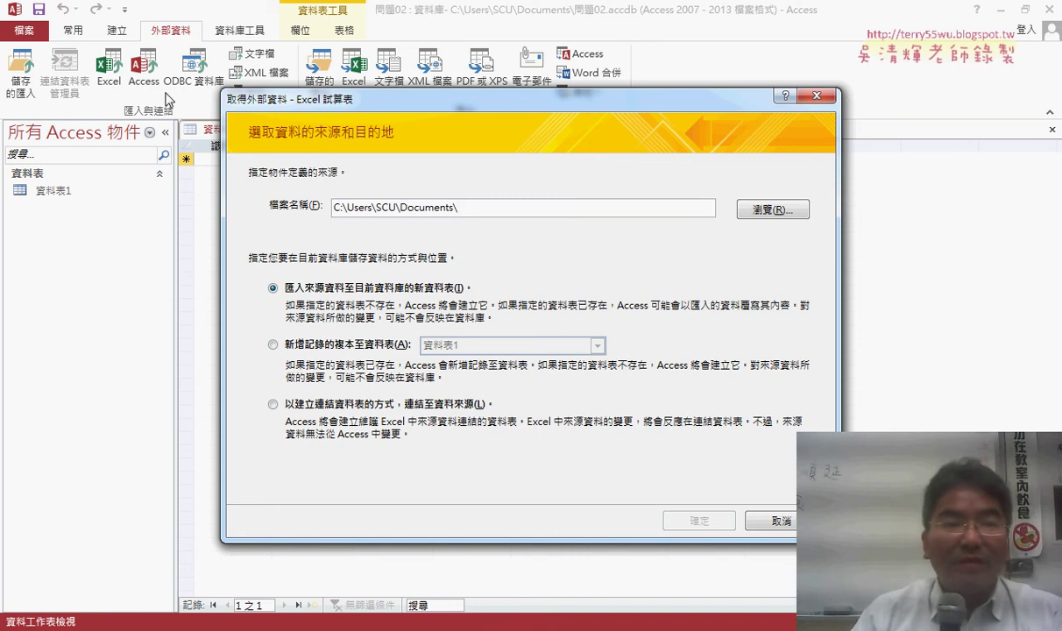
drag(195, 31, 180, 20)
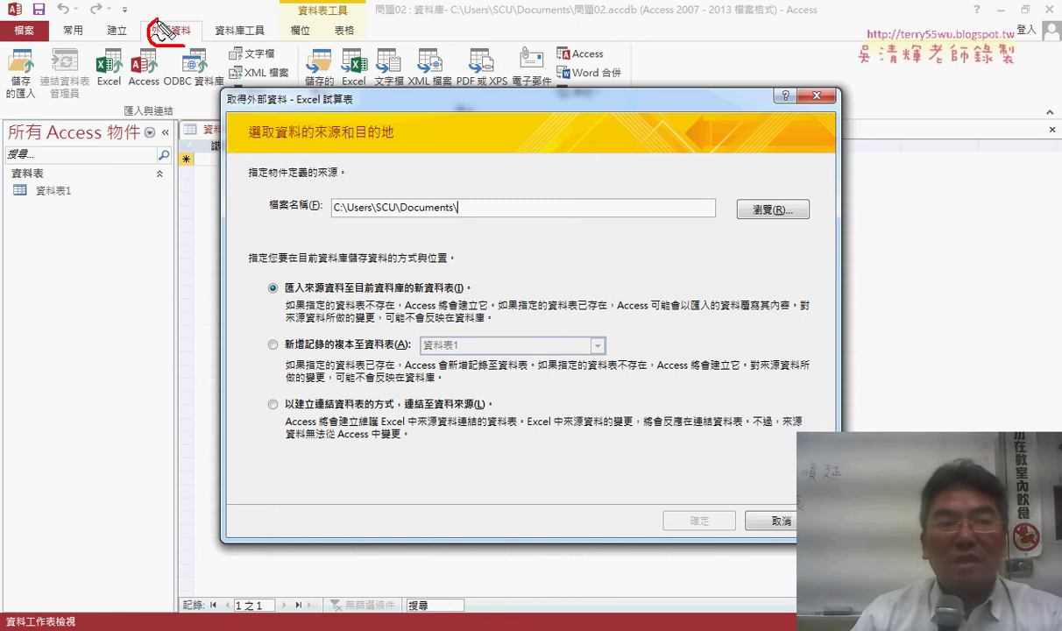
drag(93, 93, 118, 101)
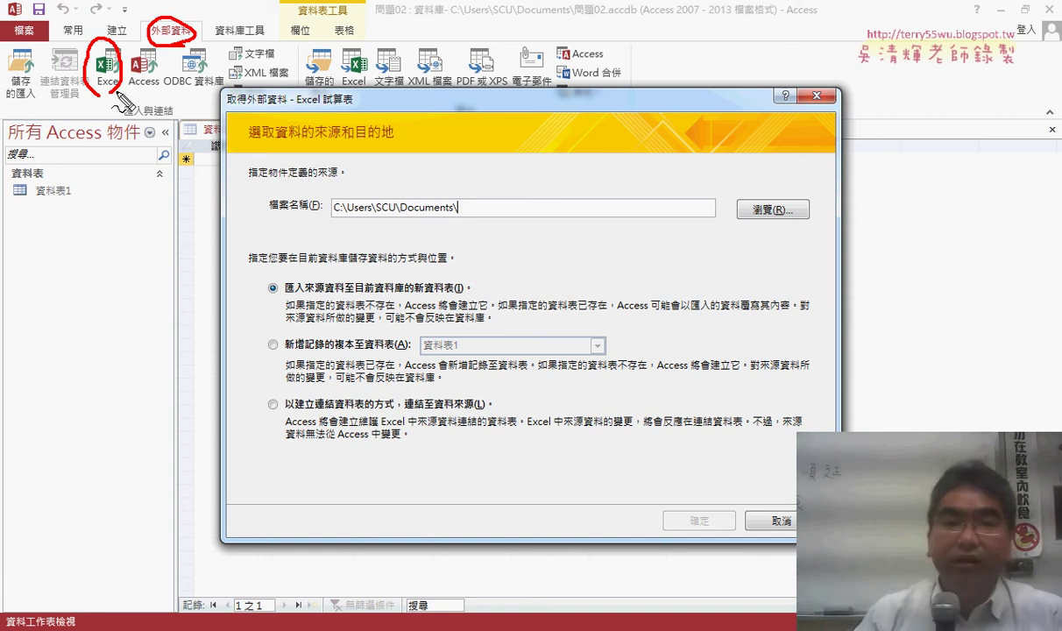
drag(764, 210, 787, 221)
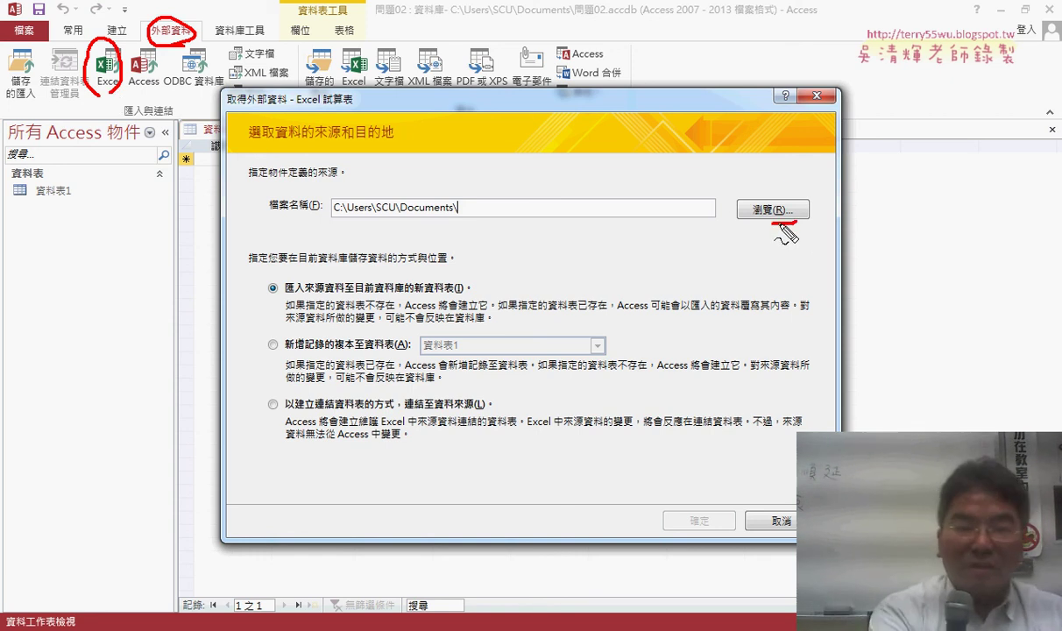
key(Escape)
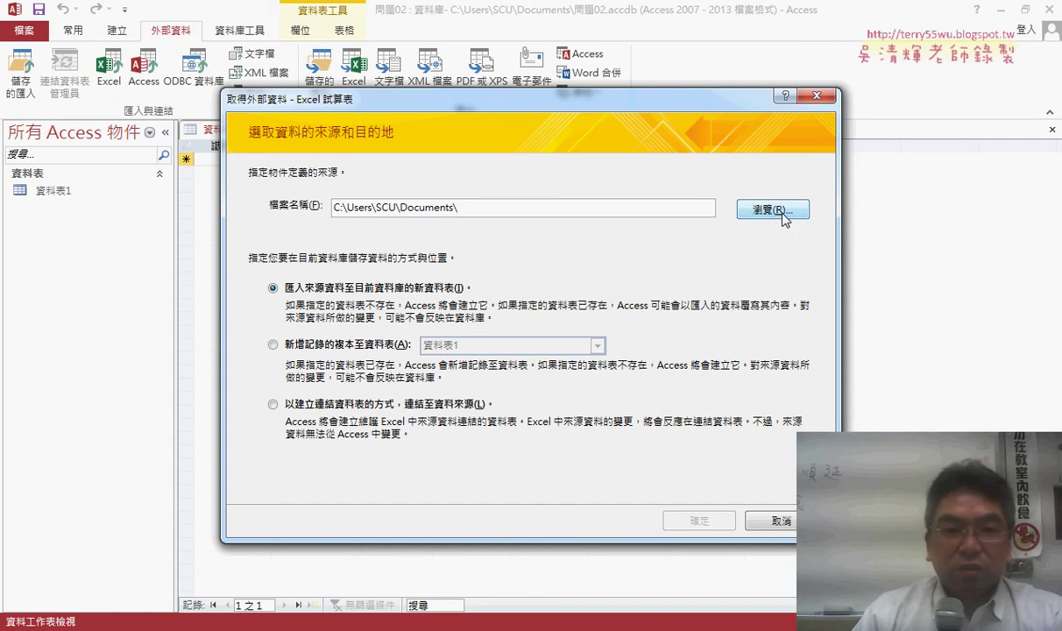
Step: Pick workbook 問題02 from the Desktop as the source and import into a new table
click(773, 210)
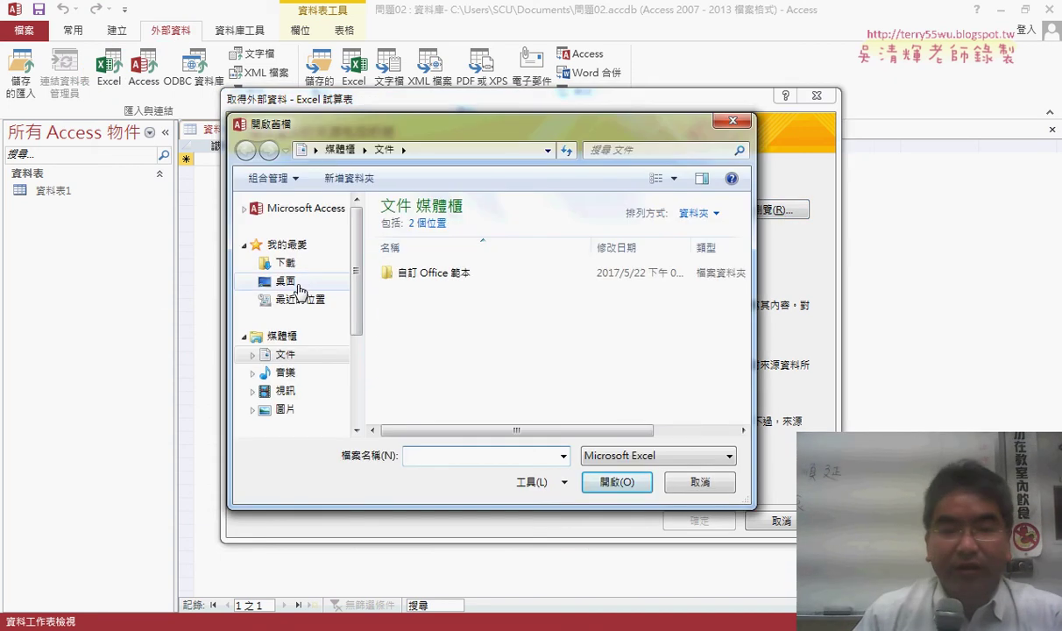
click(286, 282)
click(438, 399)
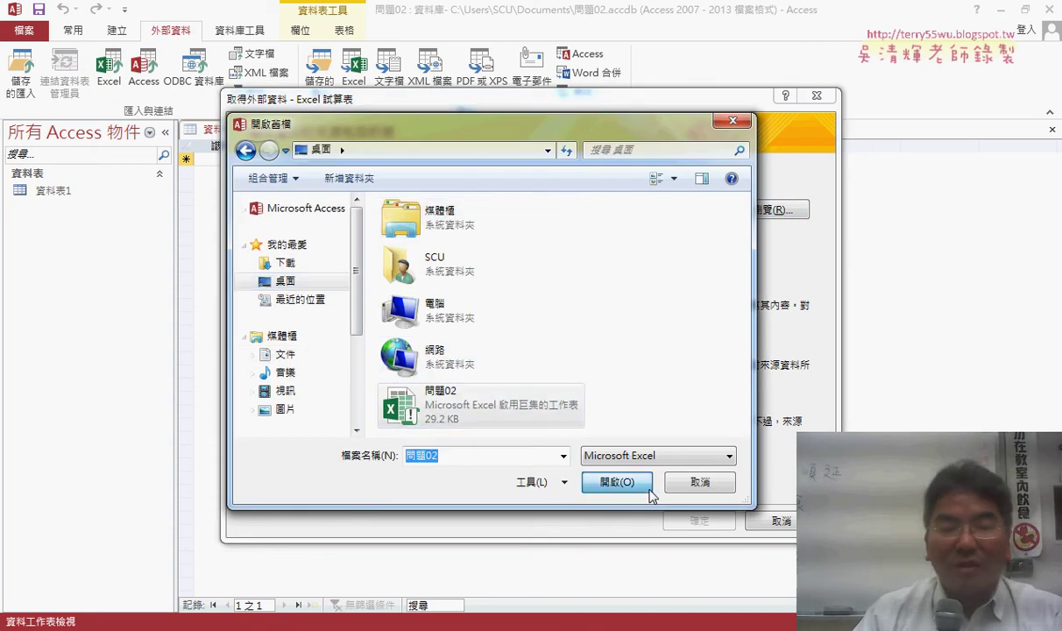
click(650, 492)
click(699, 522)
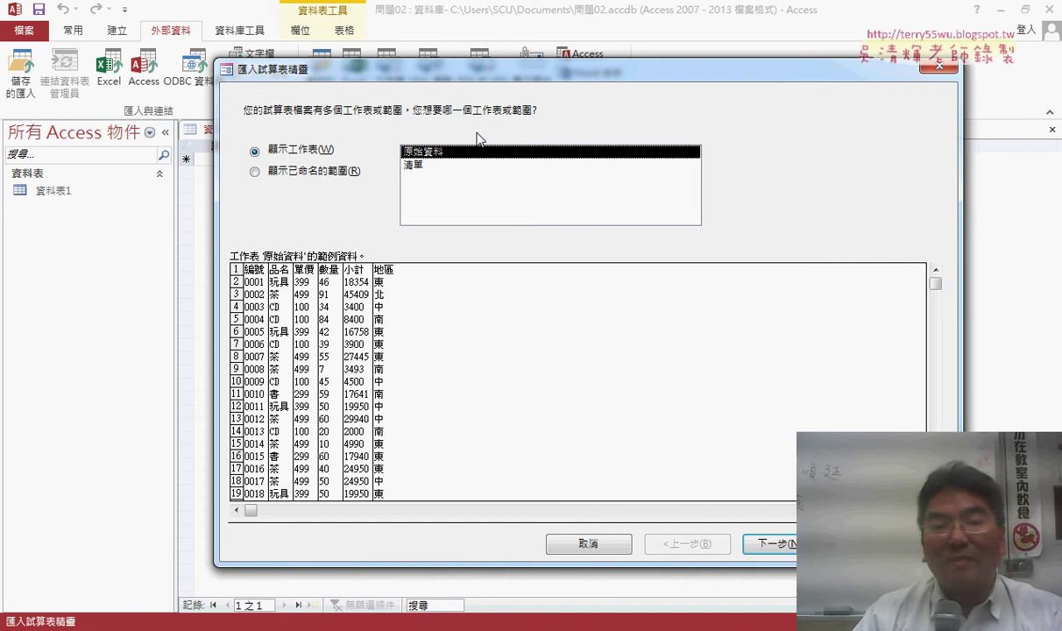
Step: Choose worksheet 原始資料 after previewing 清單, and continue to the header-row page
click(443, 165)
click(434, 154)
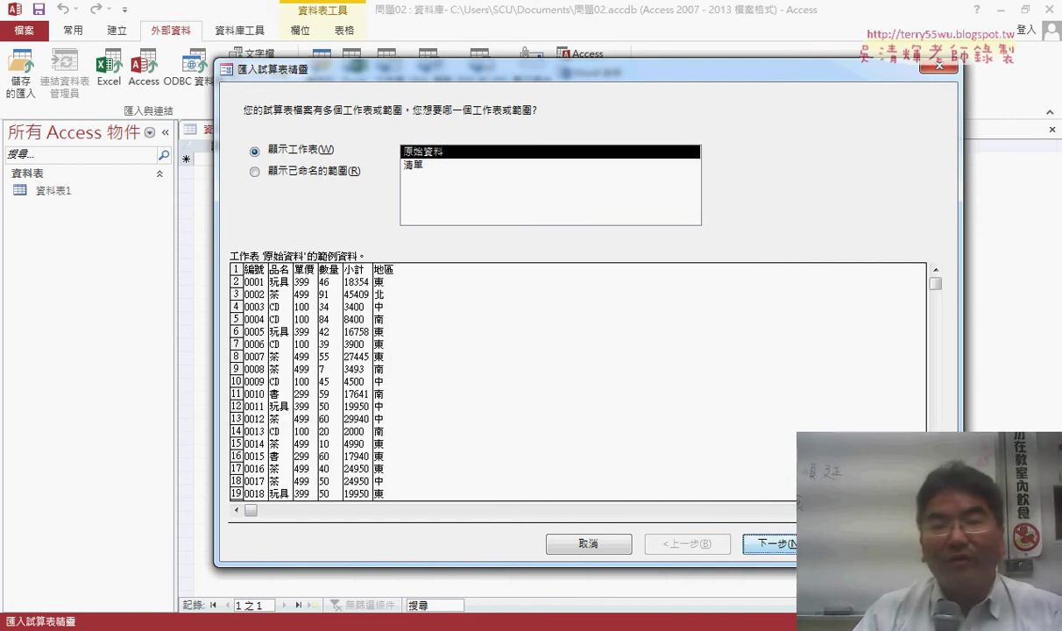
click(769, 543)
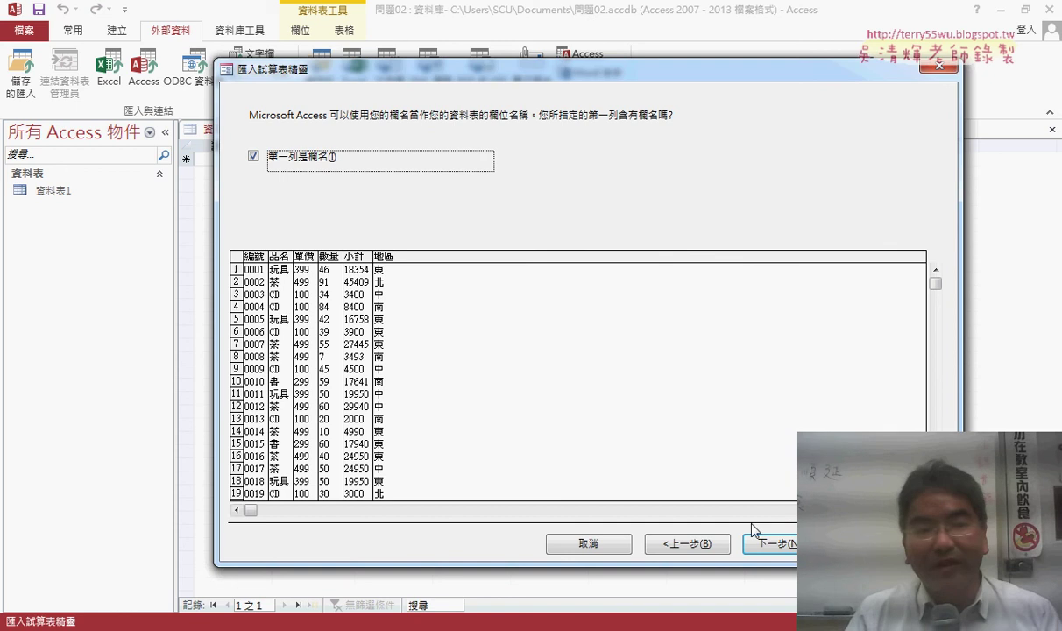
Step: Reach the field options and leave 編號 as 簡短文字 after trying 整數
click(767, 543)
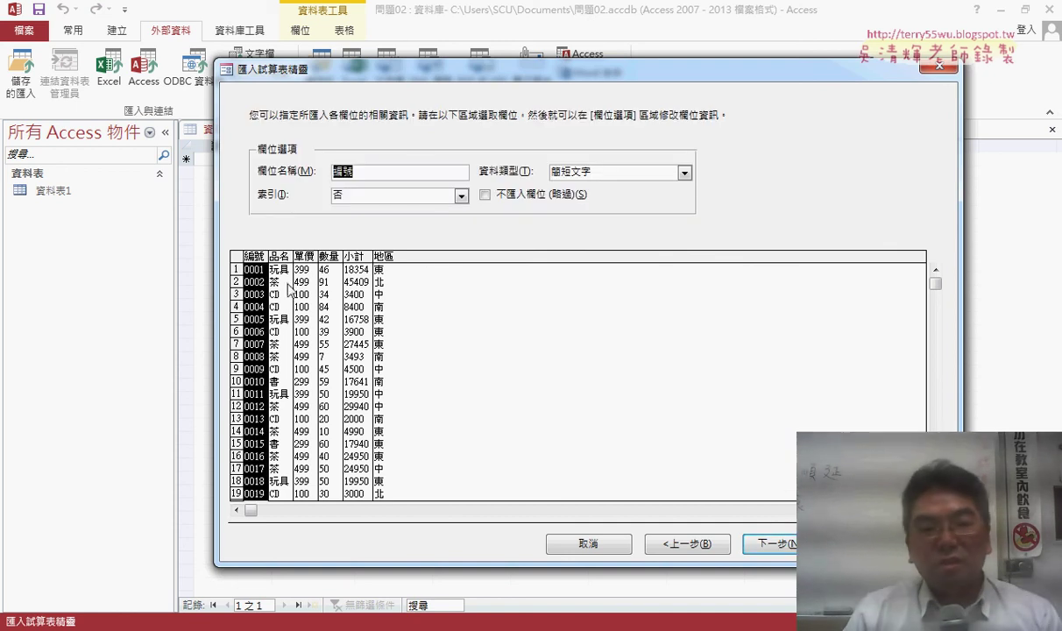
click(685, 173)
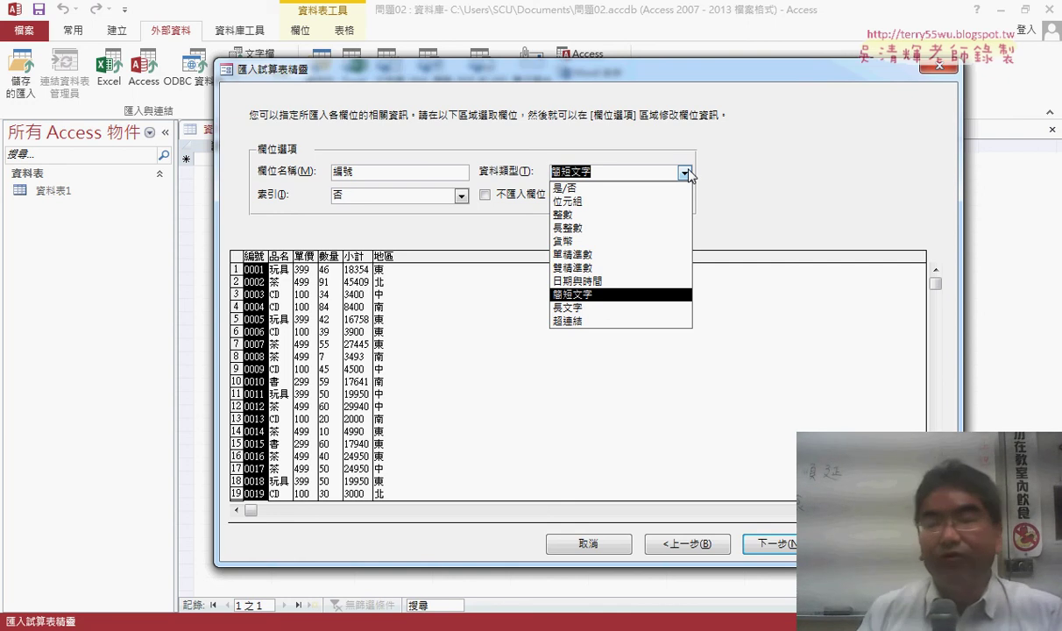
click(679, 215)
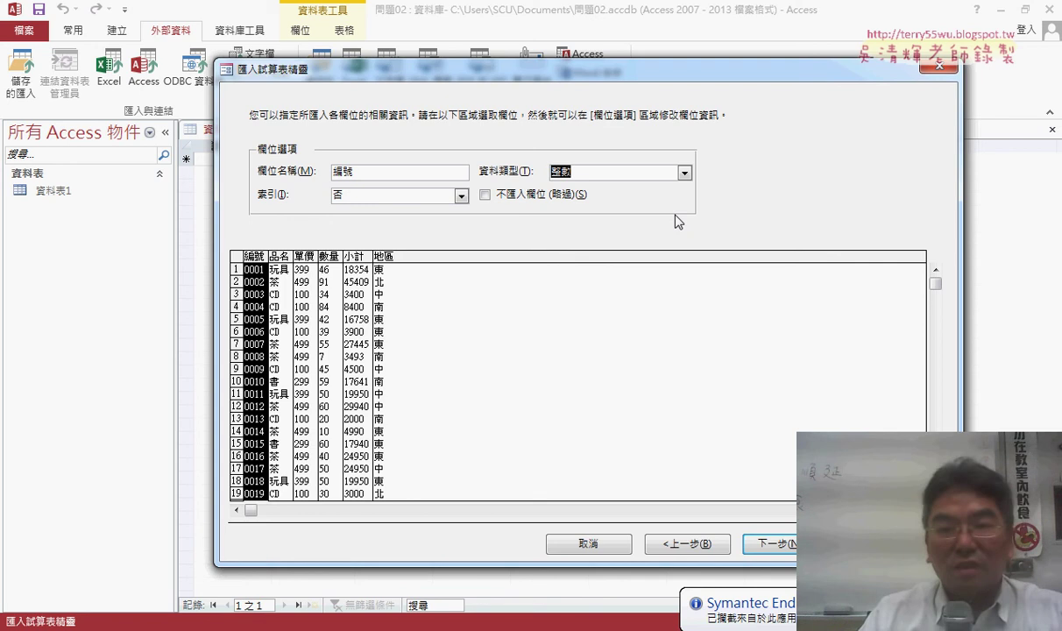
click(684, 173)
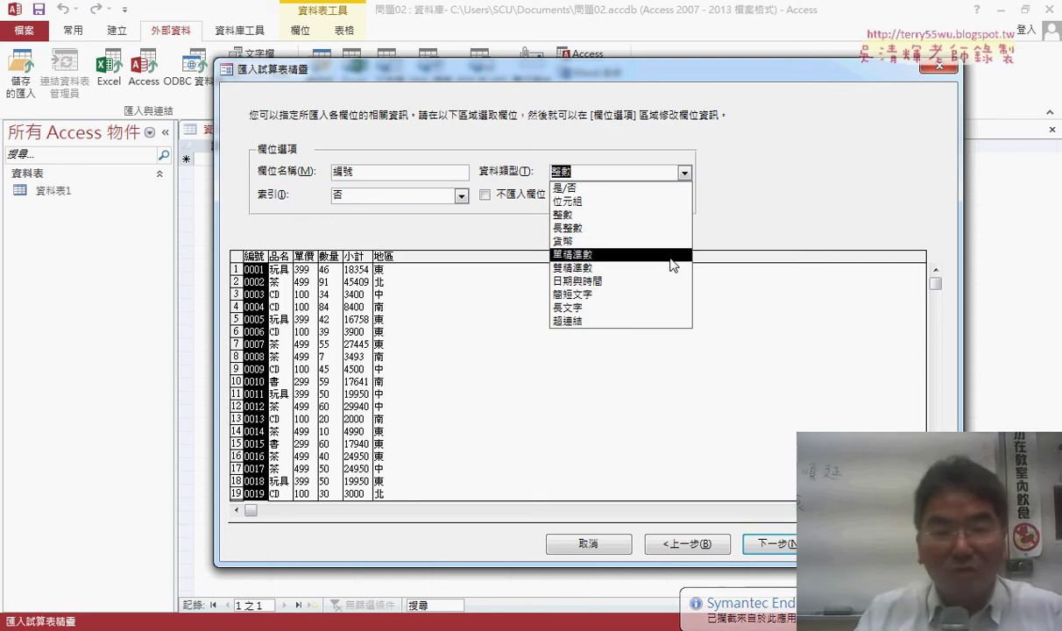
click(668, 298)
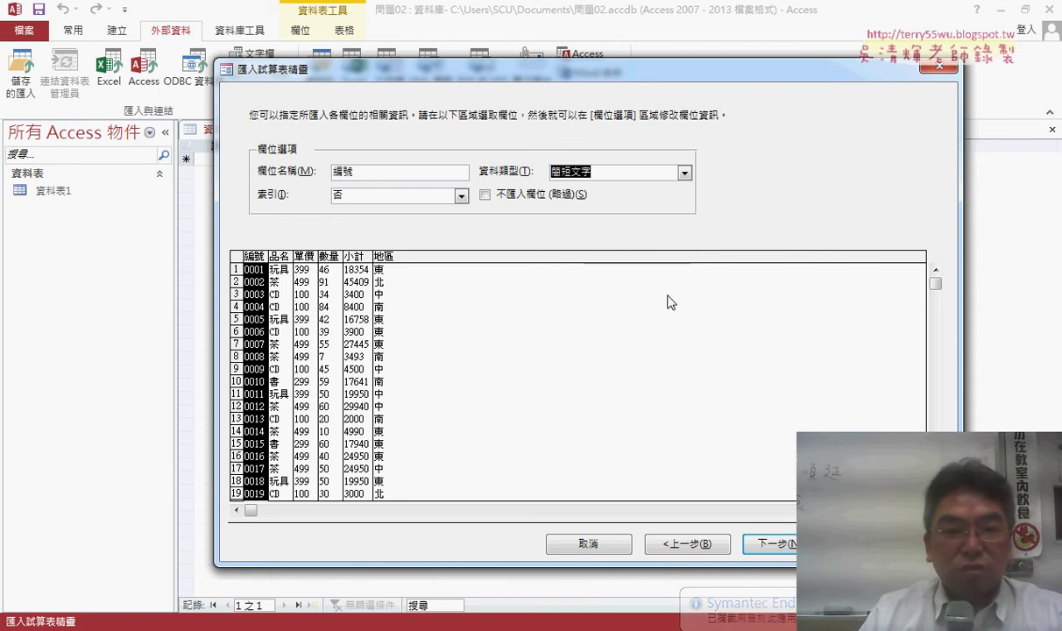
Step: Set the 單價 and 數量 fields to the 整數 data type
click(274, 311)
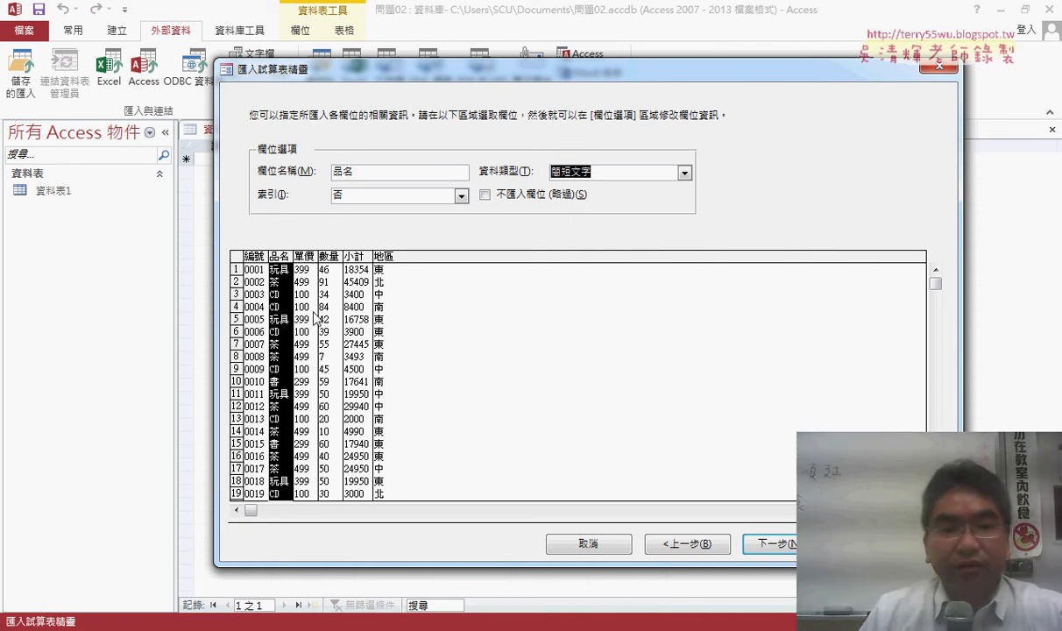
click(313, 320)
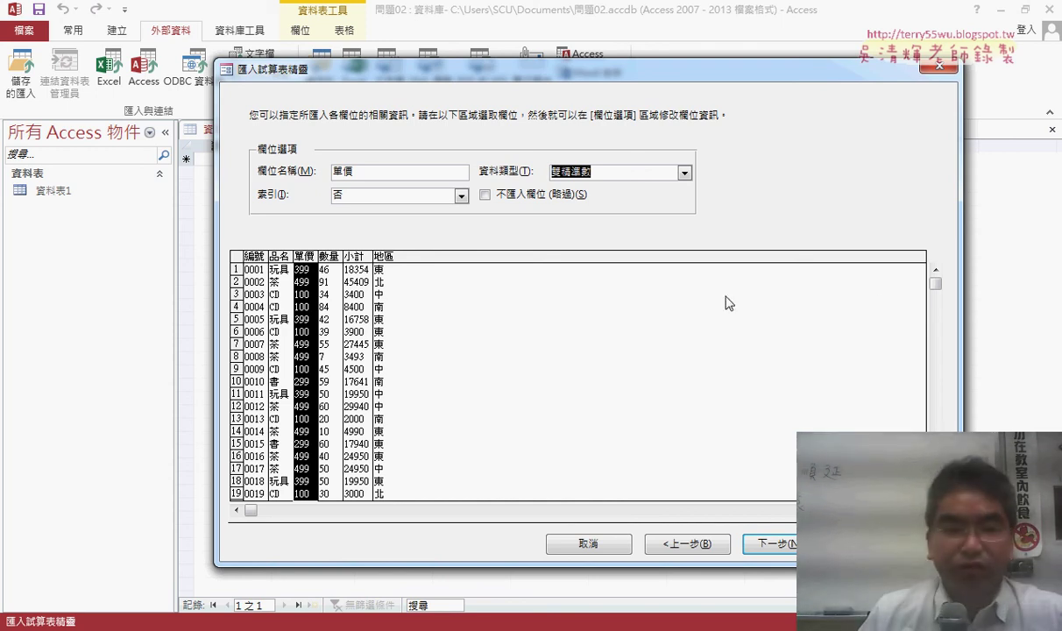
click(936, 281)
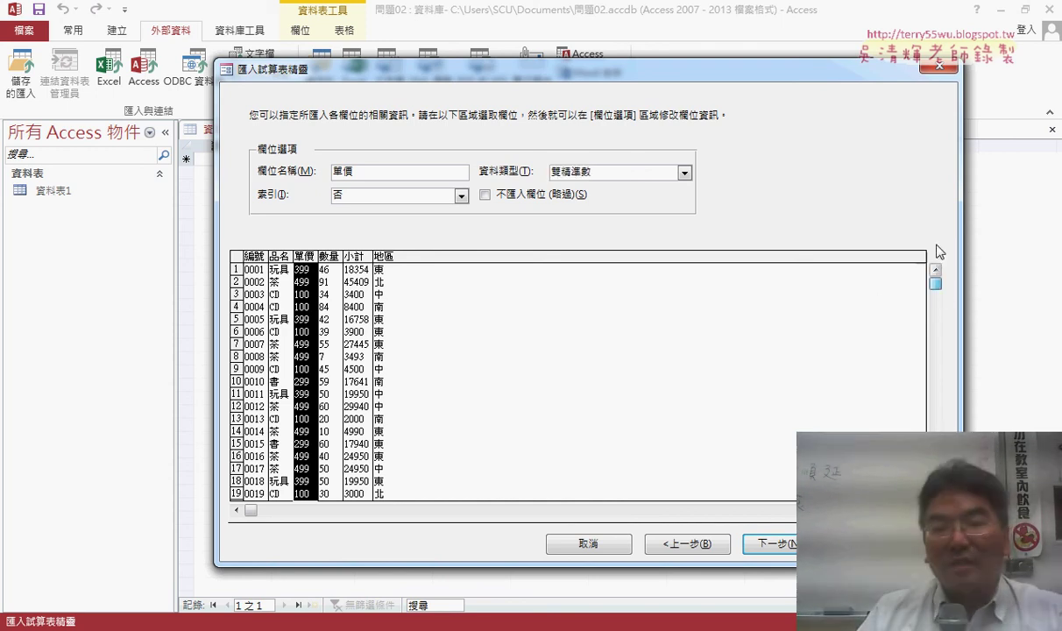
click(683, 172)
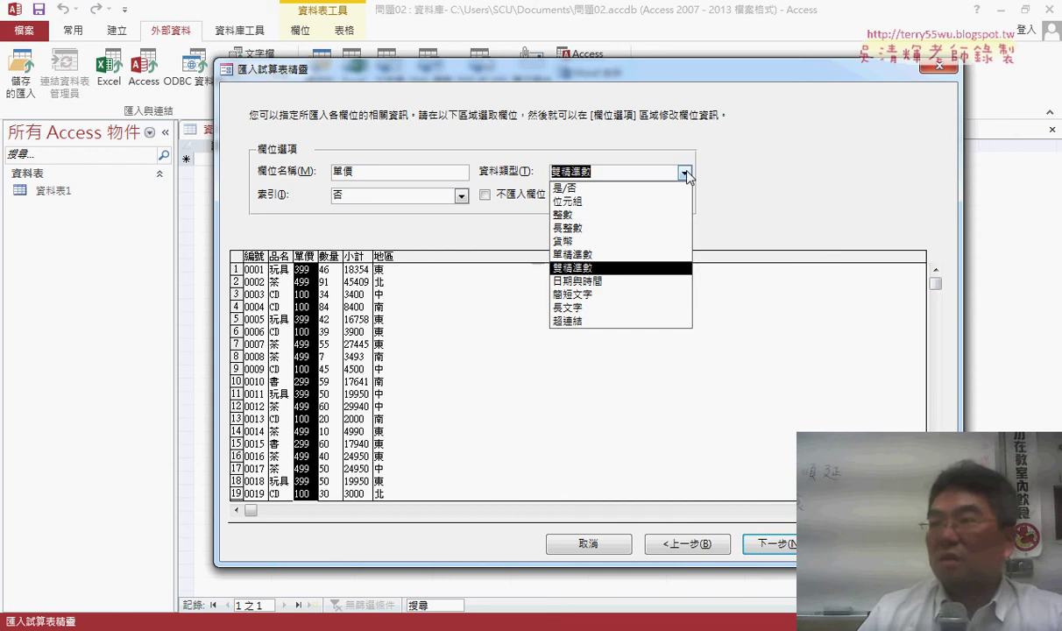
click(674, 218)
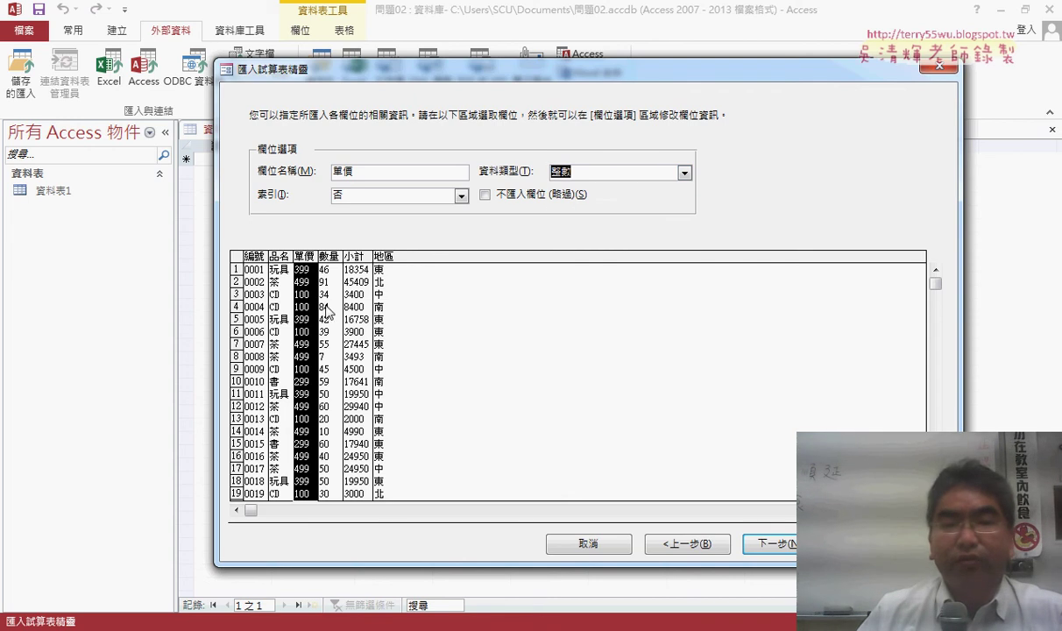
click(330, 312)
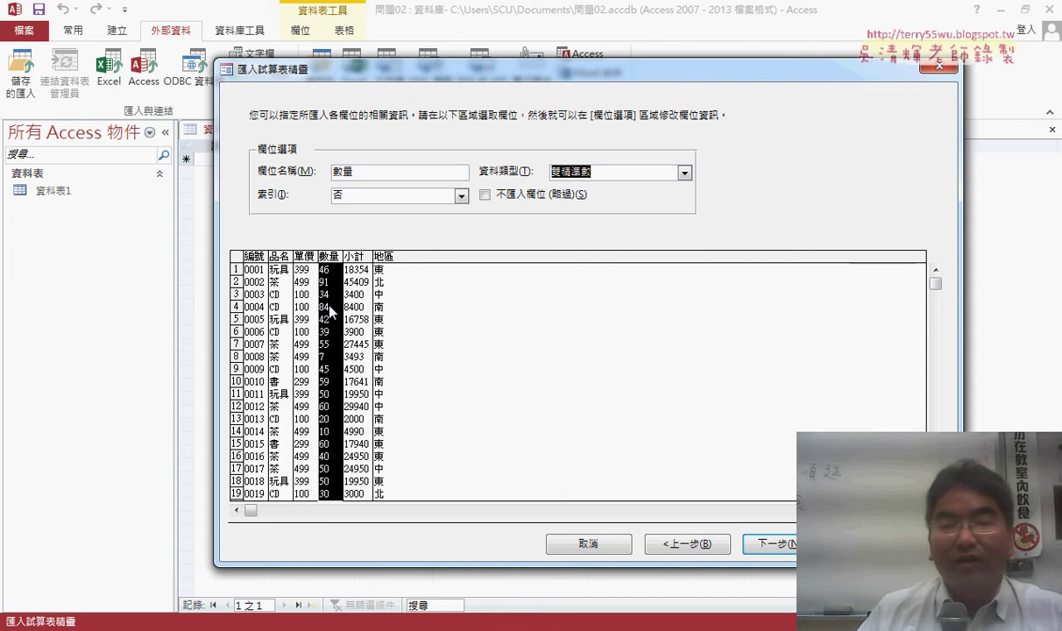
click(684, 173)
click(675, 217)
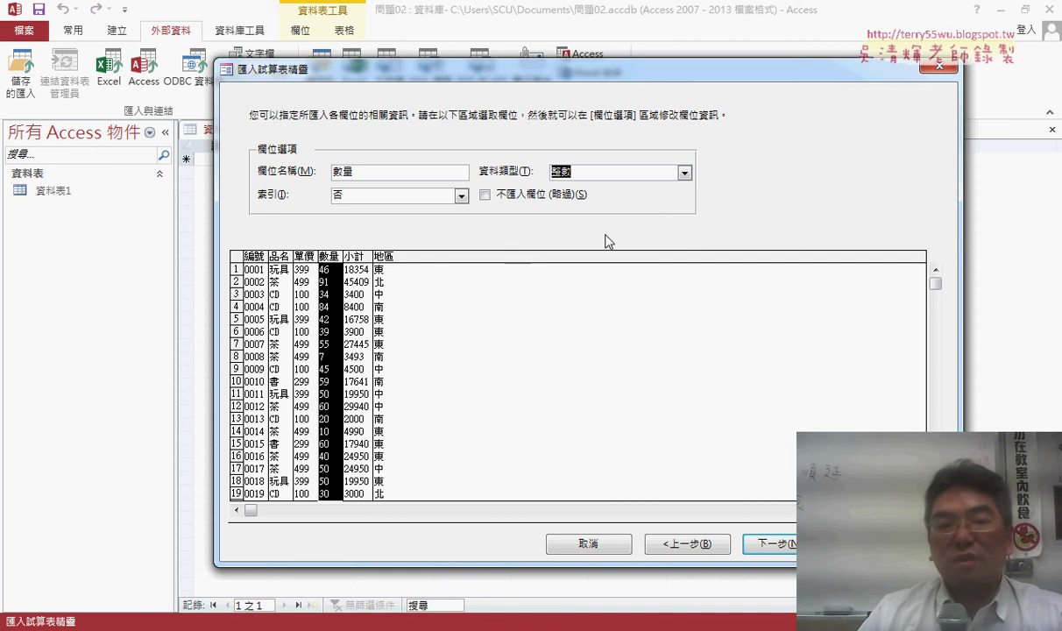
Step: Try 雙精準數 and 貨幣 for 小計, settle on 長整數, then select 地區
click(360, 299)
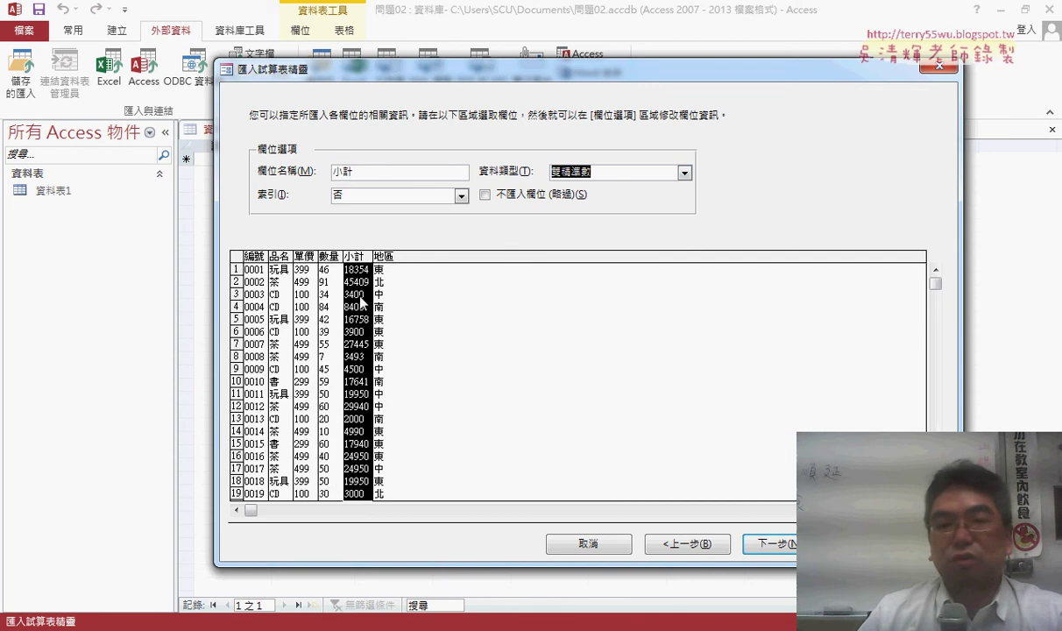
click(687, 173)
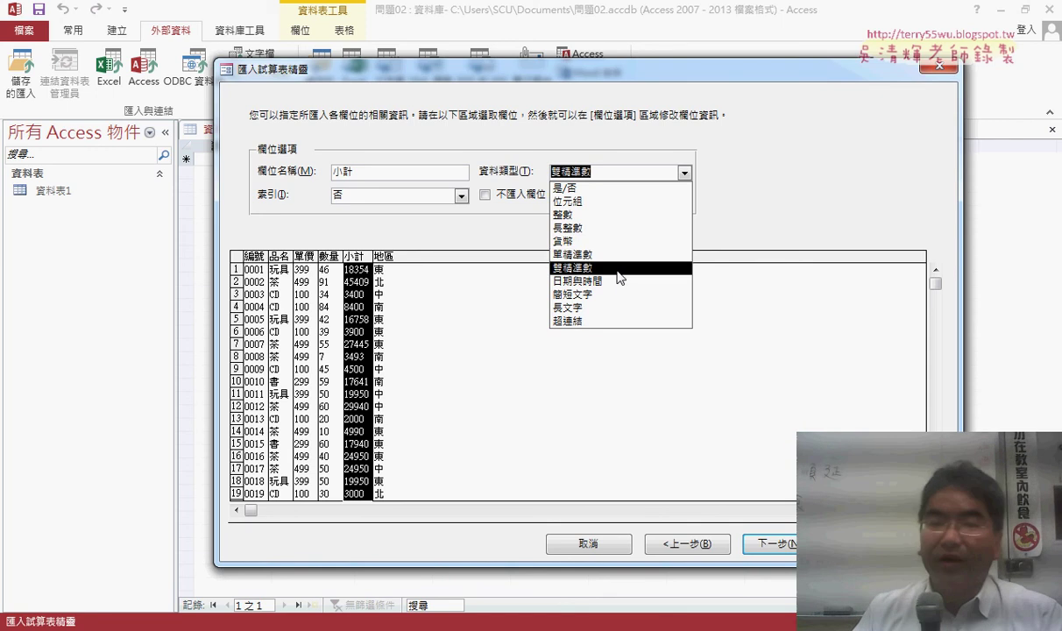
click(619, 277)
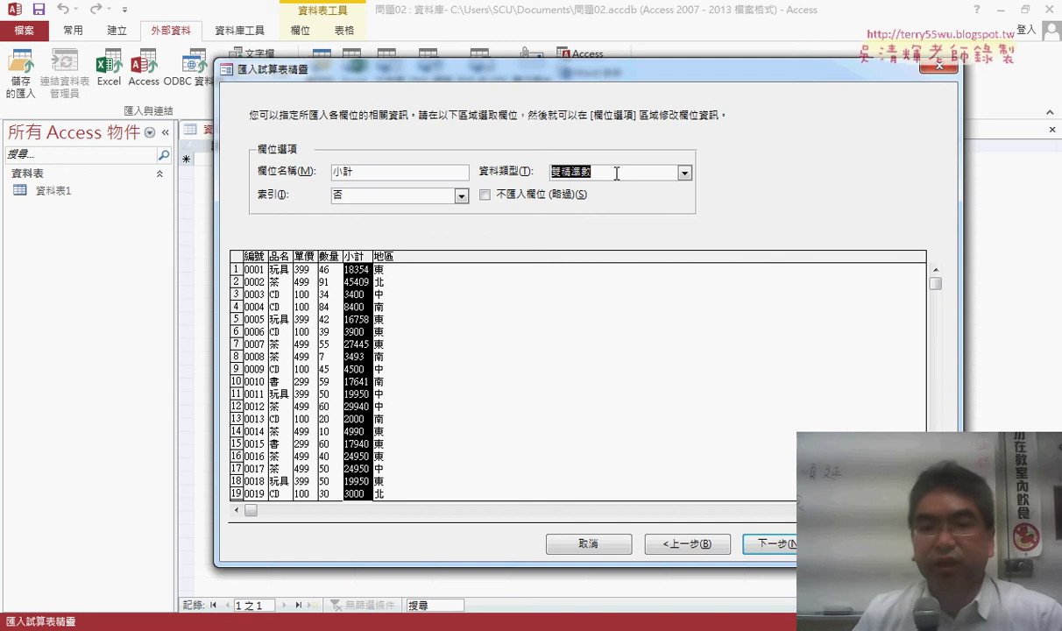
click(687, 175)
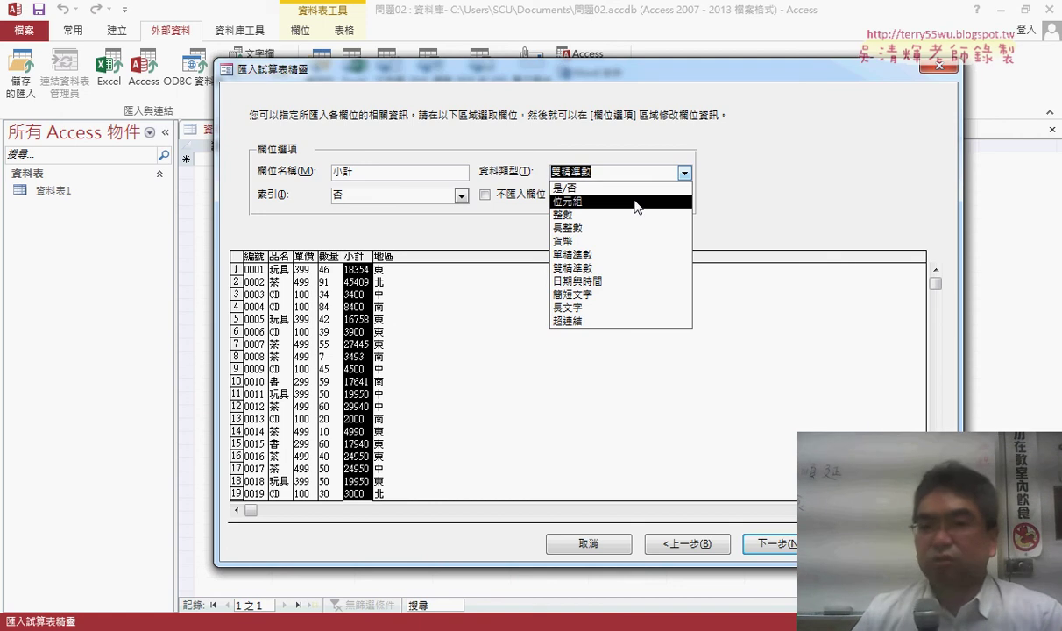
click(613, 141)
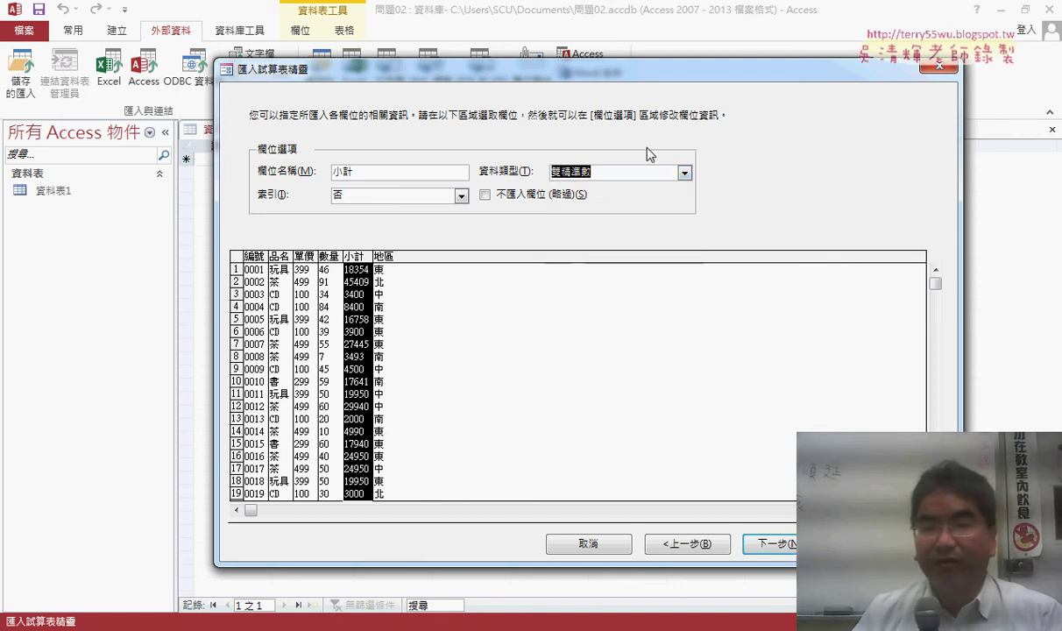
click(685, 173)
click(670, 240)
click(684, 172)
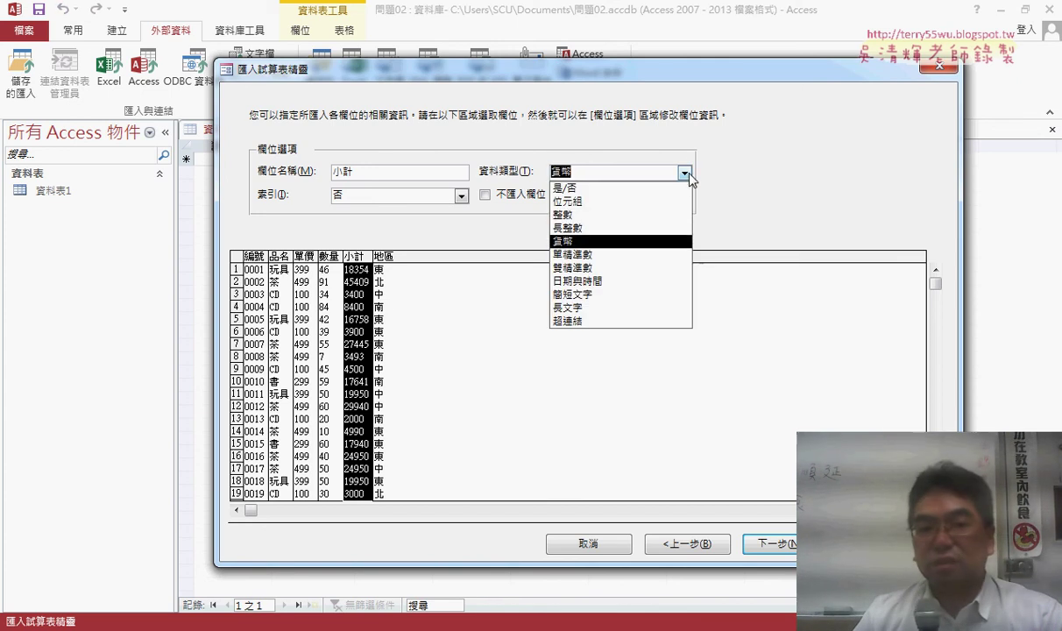
click(623, 229)
click(386, 303)
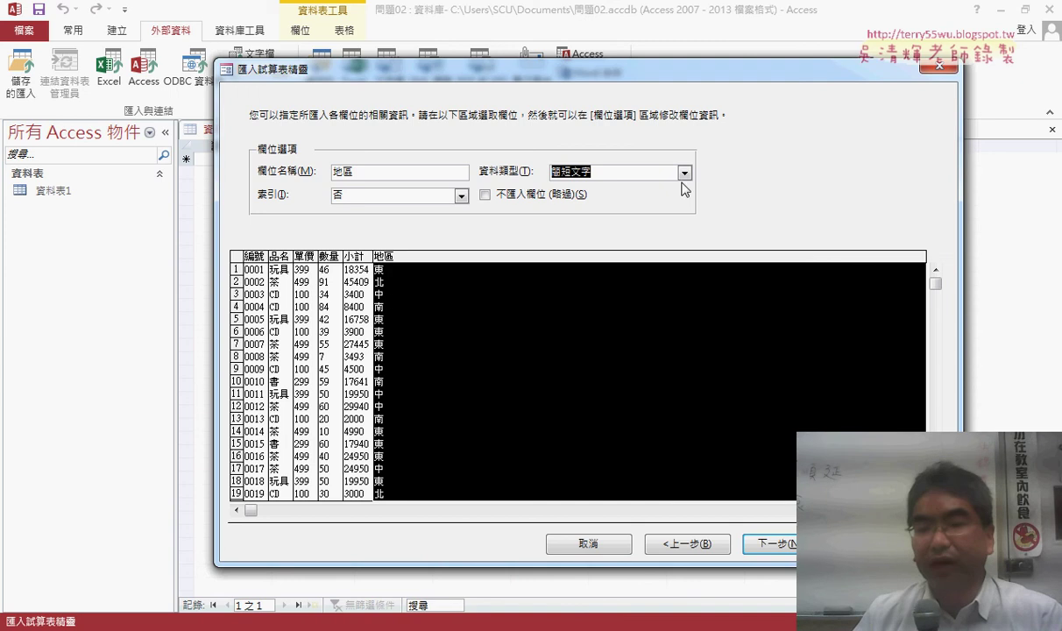
Step: Choose 不要主索引鍵 (no primary key) and advance to the final wizard page
click(784, 549)
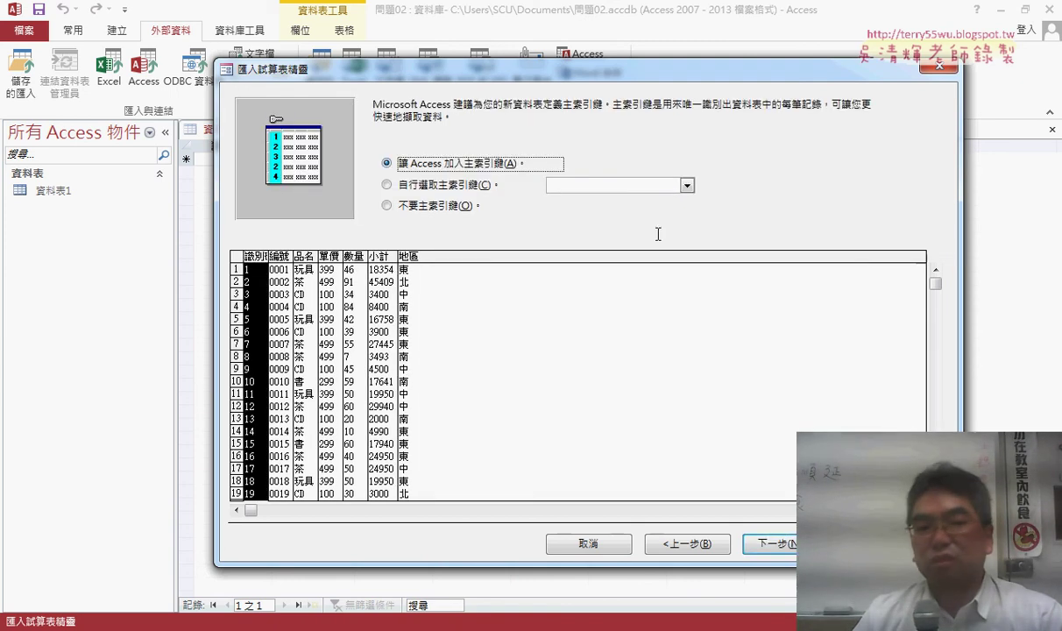
click(447, 207)
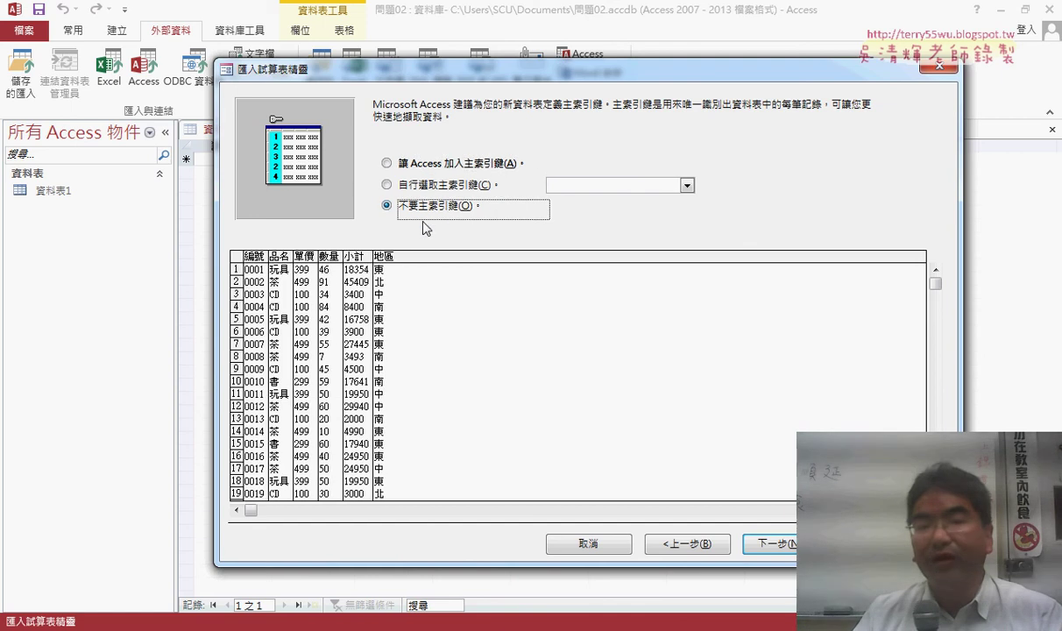
click(412, 164)
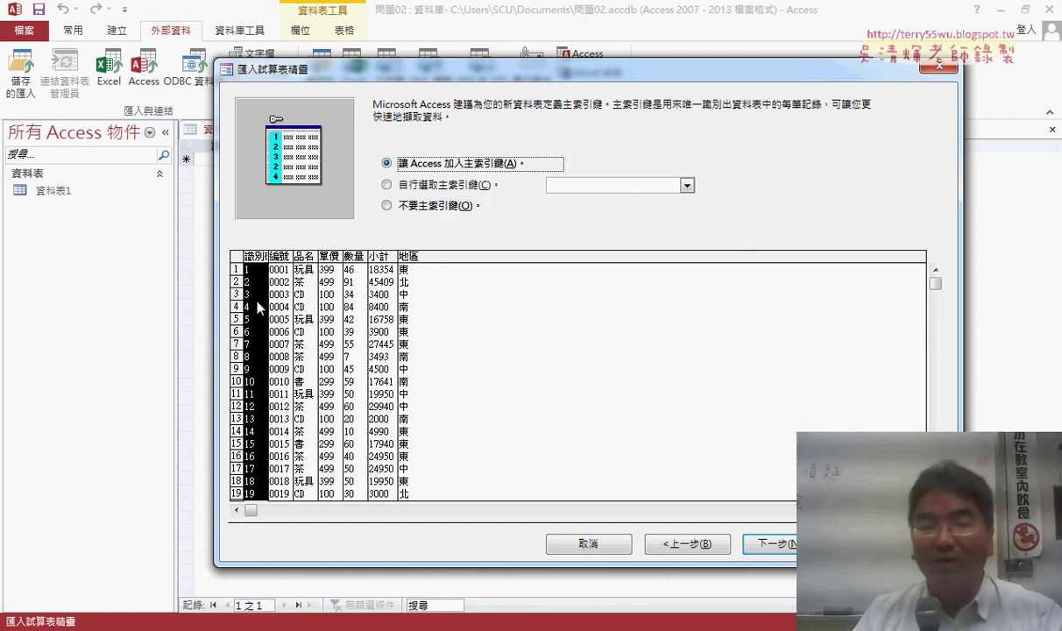
click(443, 205)
click(769, 544)
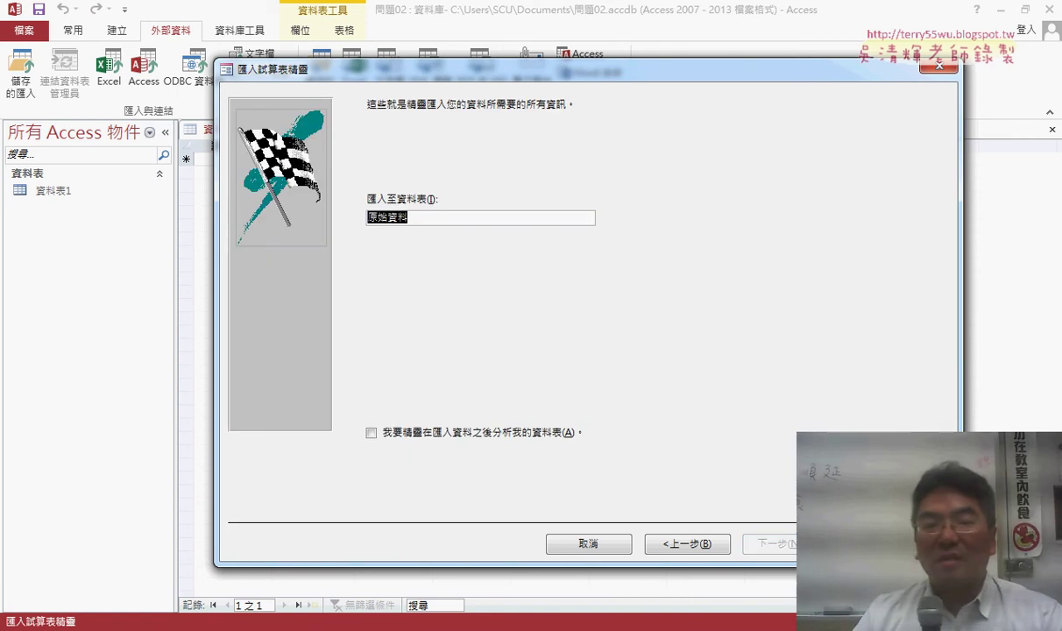
Step: Rename the destination table from 原始資料 to 問題02 and finish the import
drag(450, 70, 594, 63)
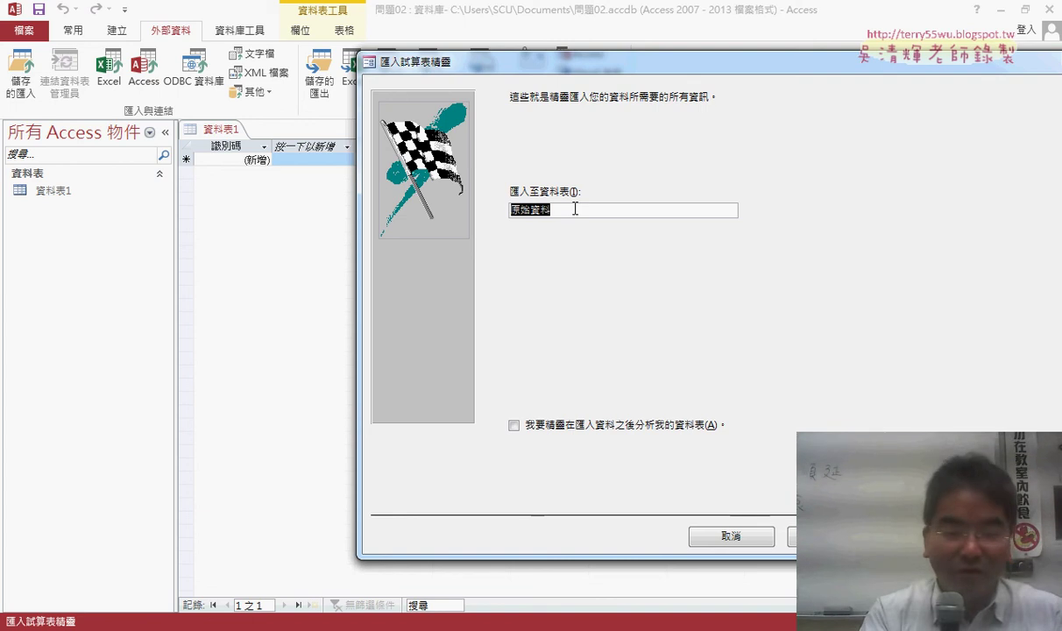
text(a)
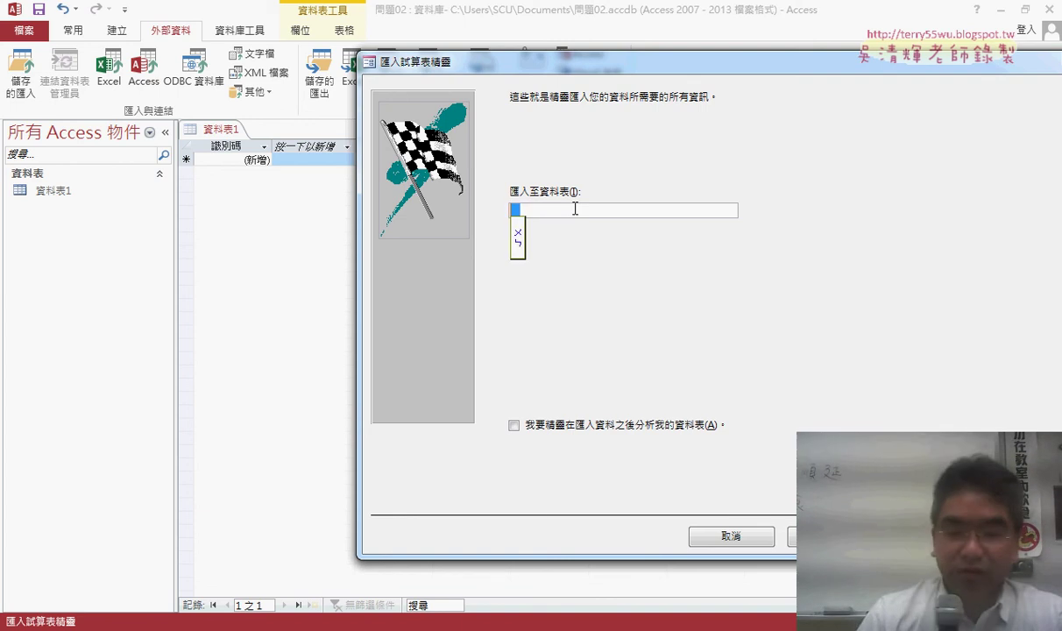
text(問題)
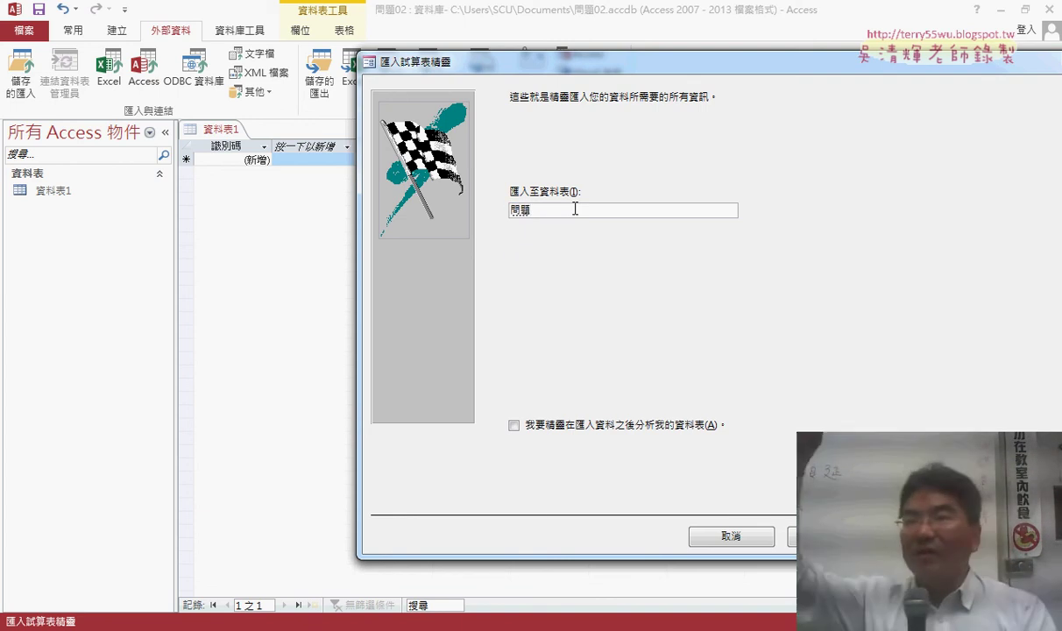
text(02)
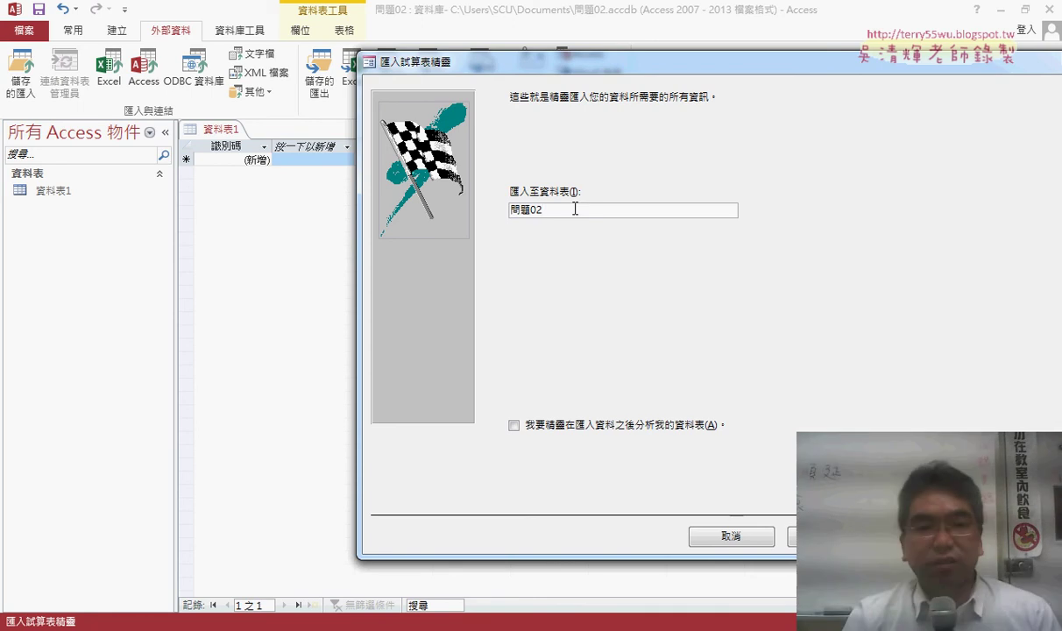
key(Return)
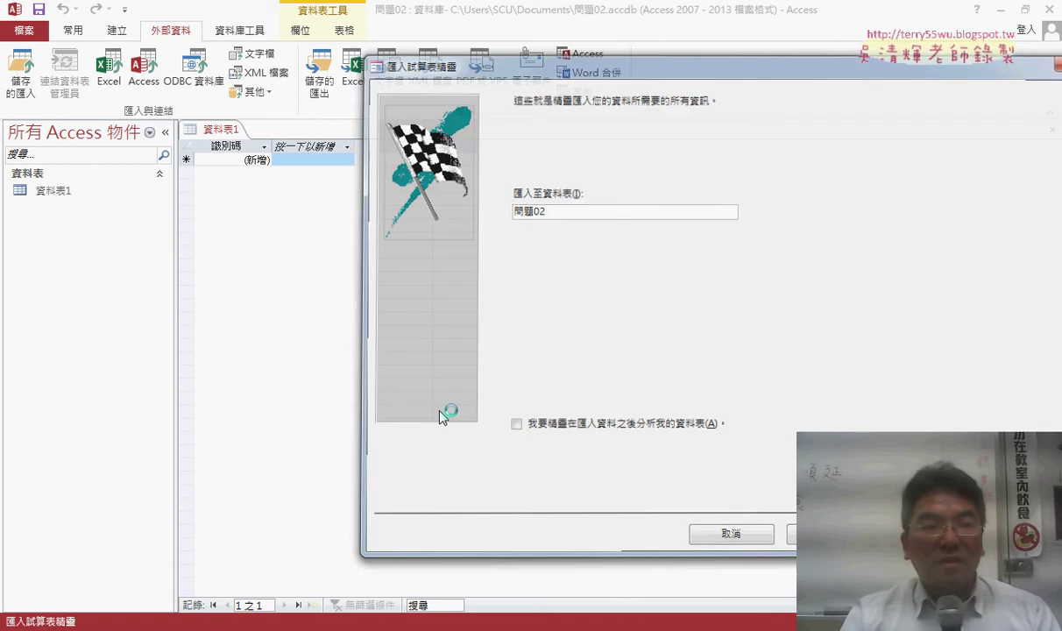
Step: Skip saving import steps, open table 問題02, and select the blank records below 0023
click(761, 546)
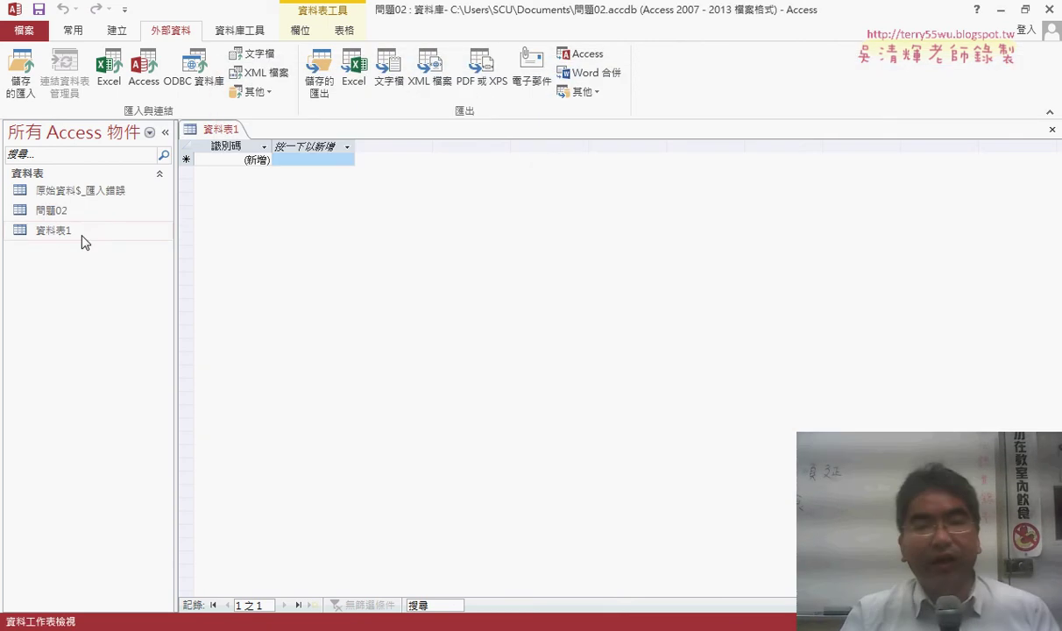
click(61, 214)
double_click(61, 214)
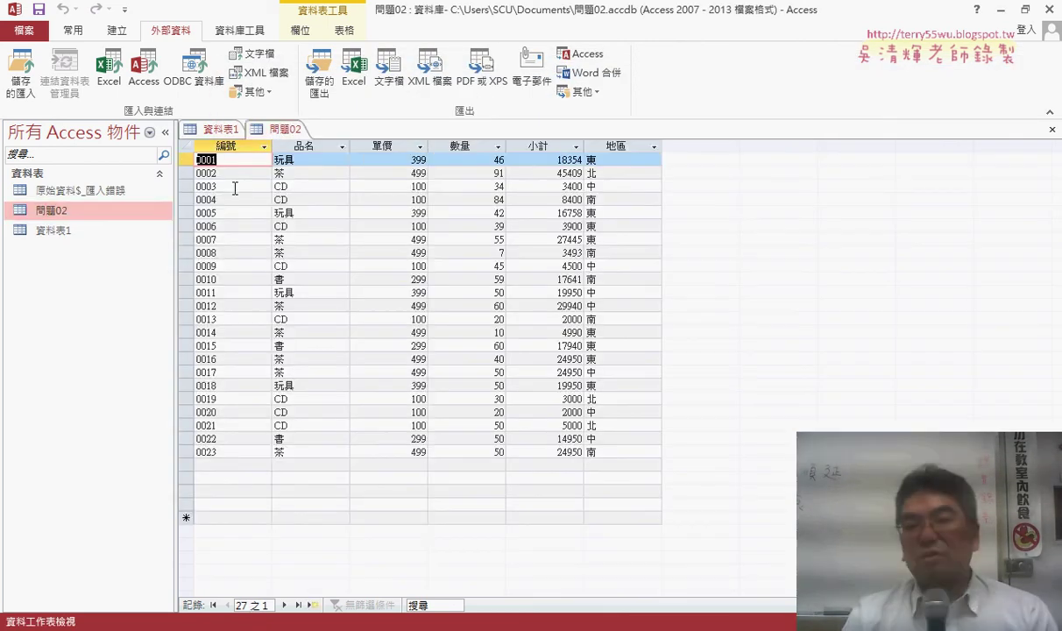
drag(226, 145, 652, 153)
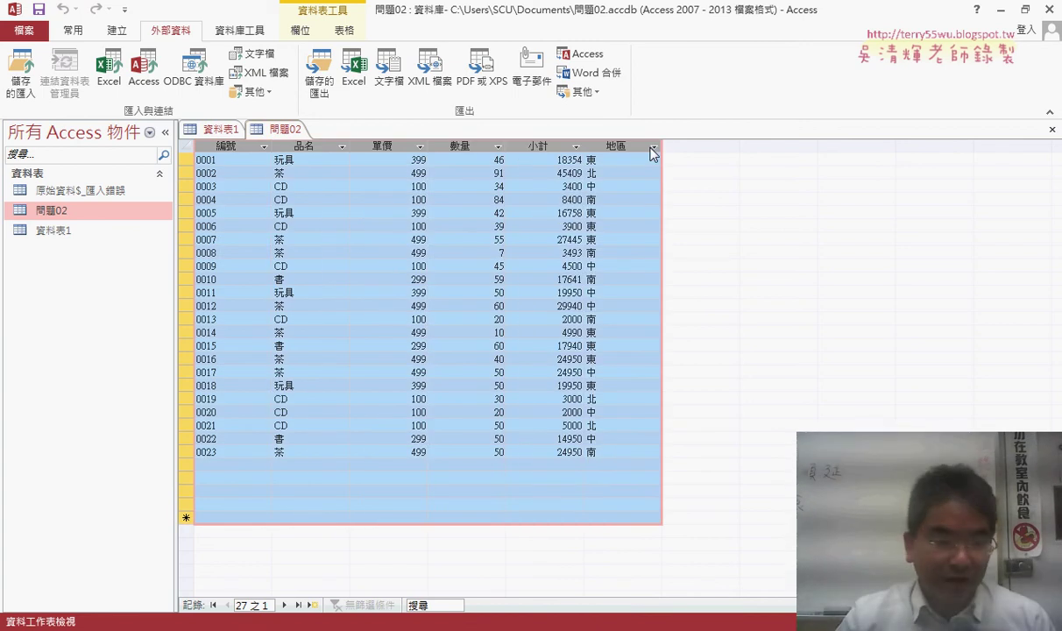
drag(186, 465, 189, 508)
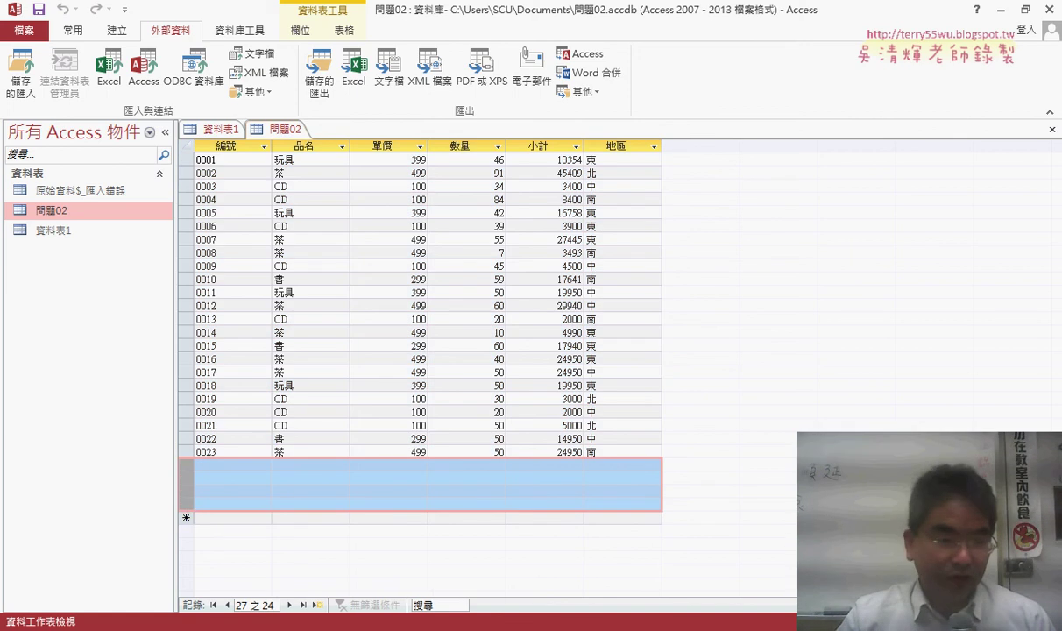
Step: Compare against Excel's empty cells B25–B27, then return to the Access table
key(alt+Tab)
scroll(337, 484, down, 1)
scroll(336, 484, down, 6)
scroll(154, 375, up, 2)
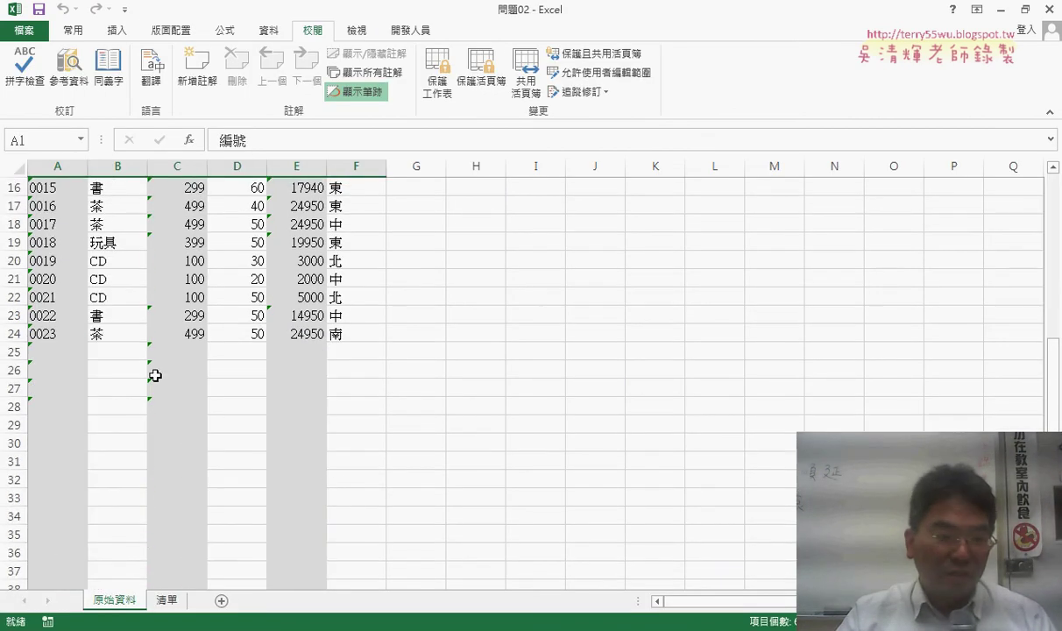
click(118, 351)
click(119, 372)
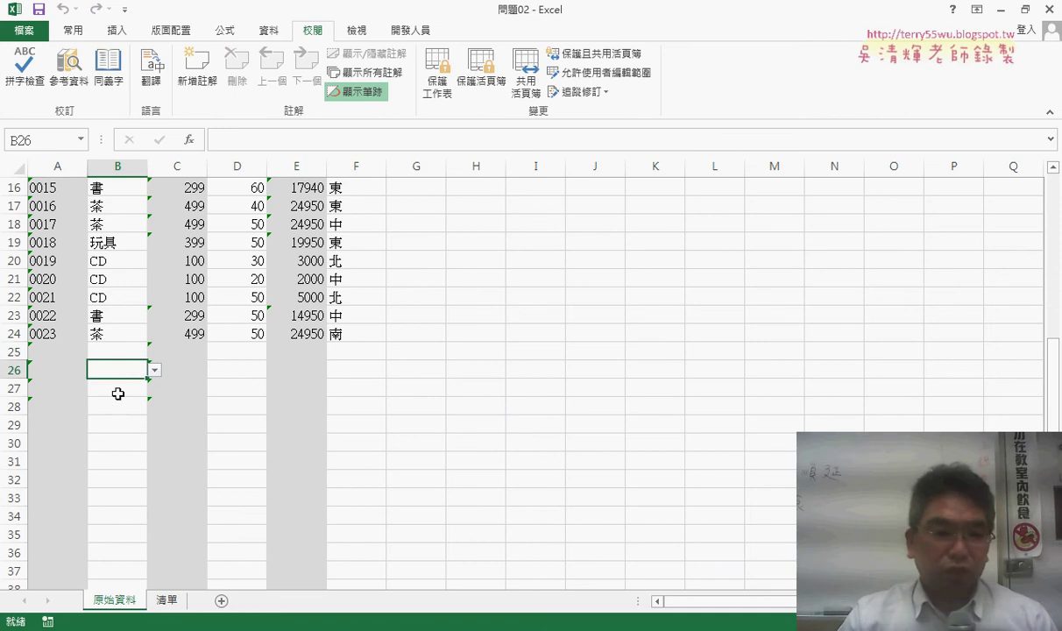
click(117, 394)
key(alt+Tab)
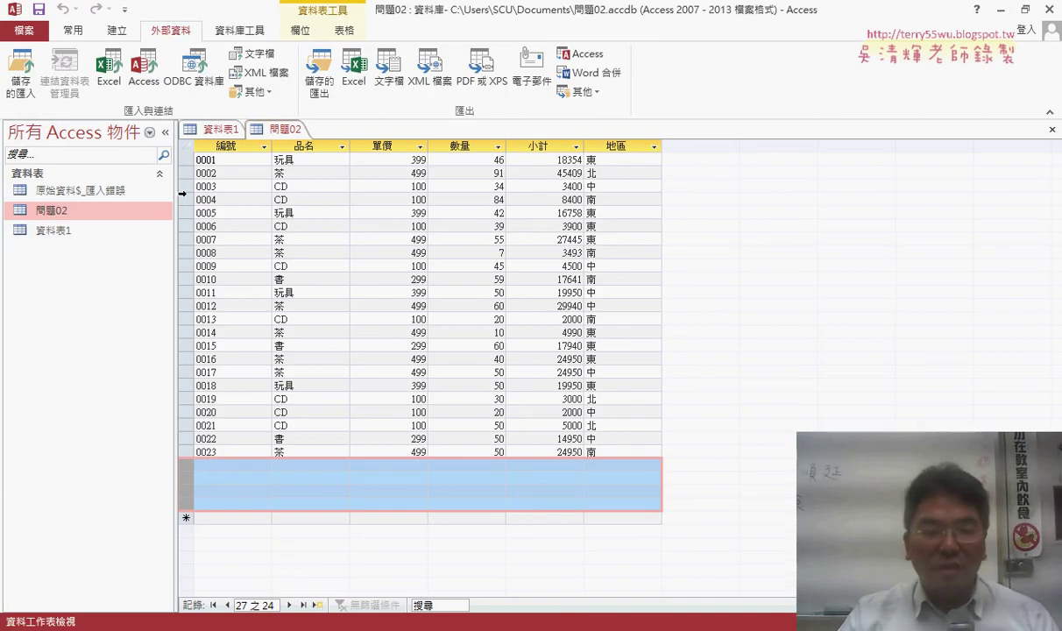
Step: Select all 27 records of the 問題02 table and delete them, confirming with 是(Y)
drag(185, 158, 198, 507)
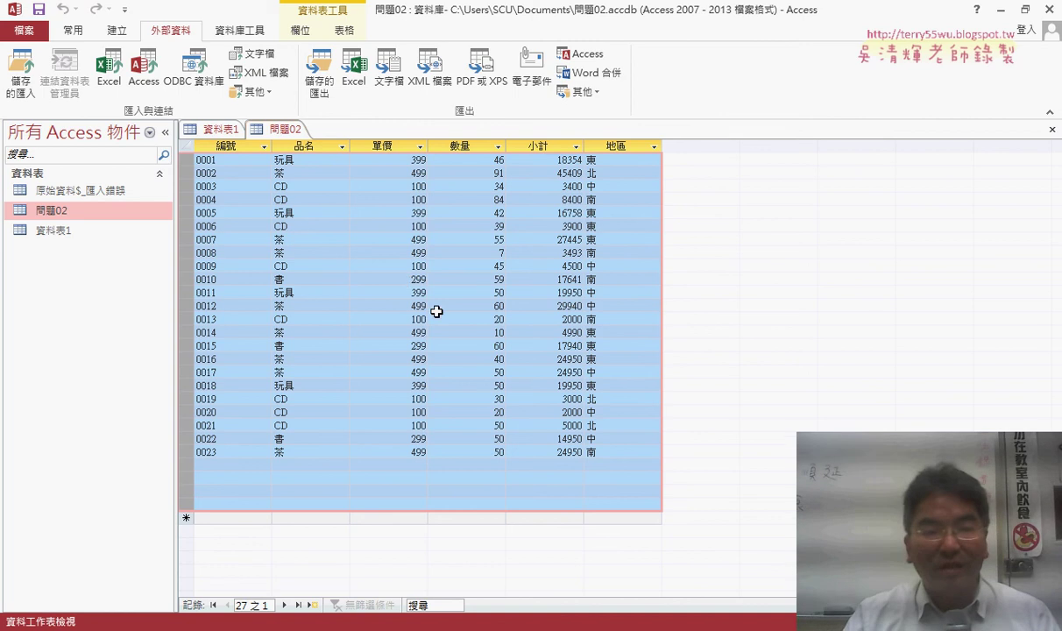
click(313, 235)
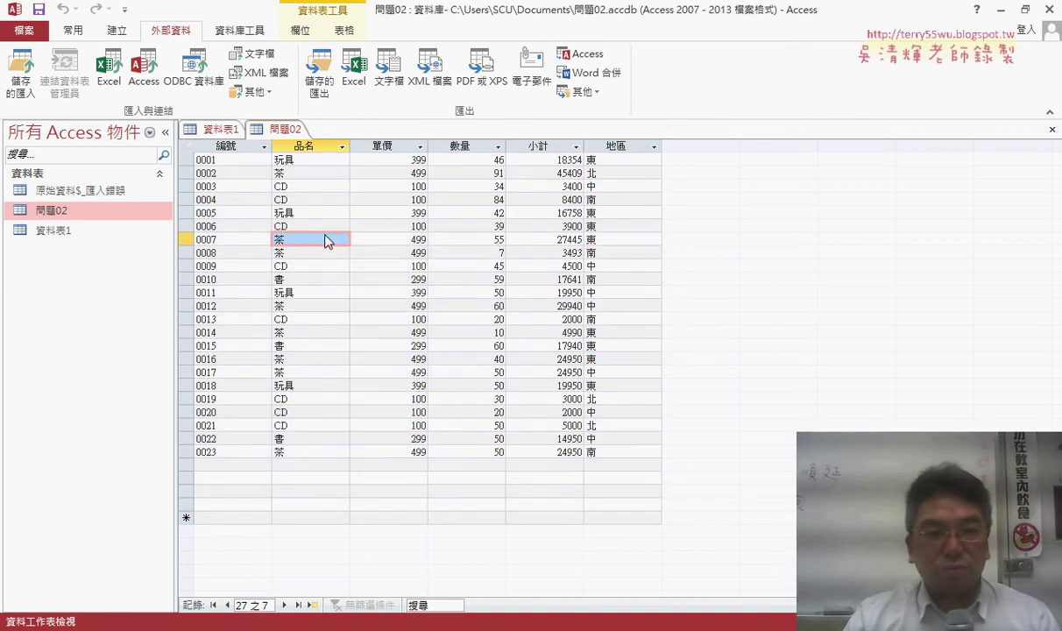
right_click(324, 237)
click(186, 151)
click(186, 149)
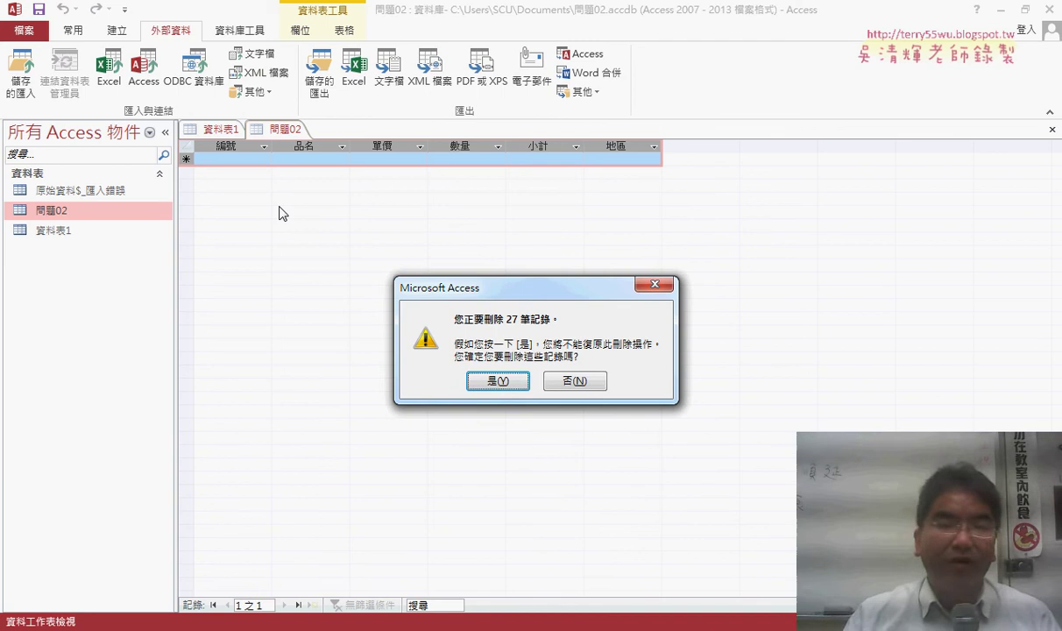
click(494, 383)
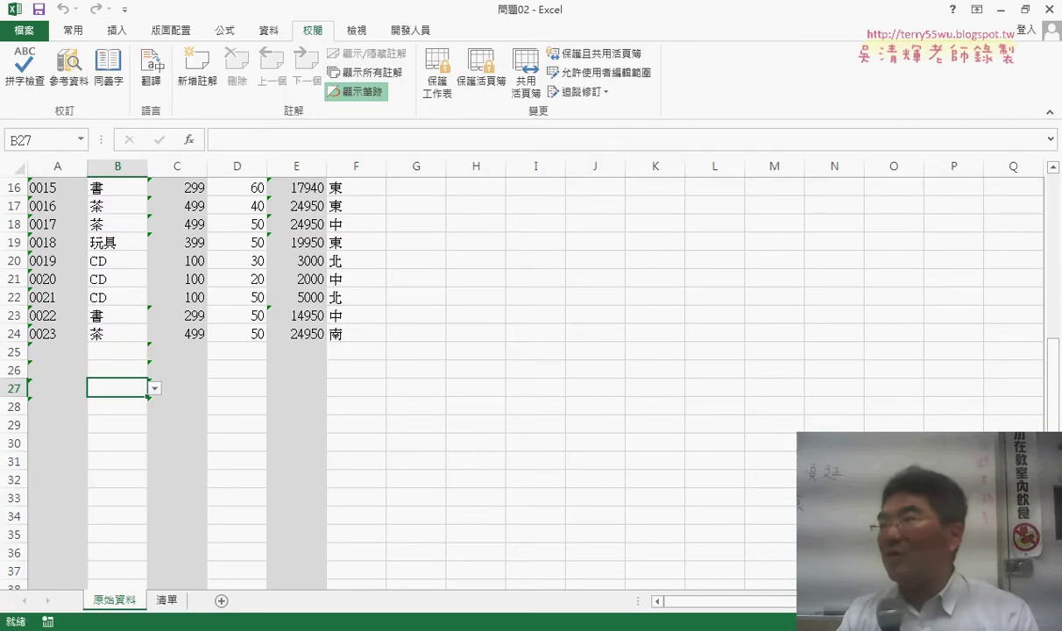
scroll(314, 409, up, 5)
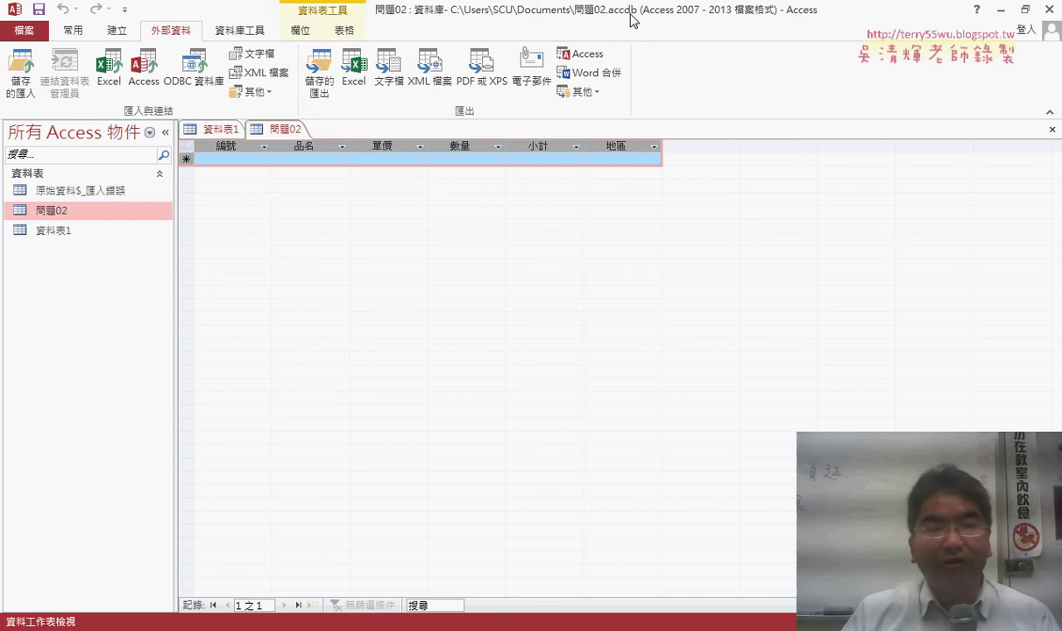
Step: Launch another Excel import from the 外部資料 tab's 匯入與連結 group
click(110, 77)
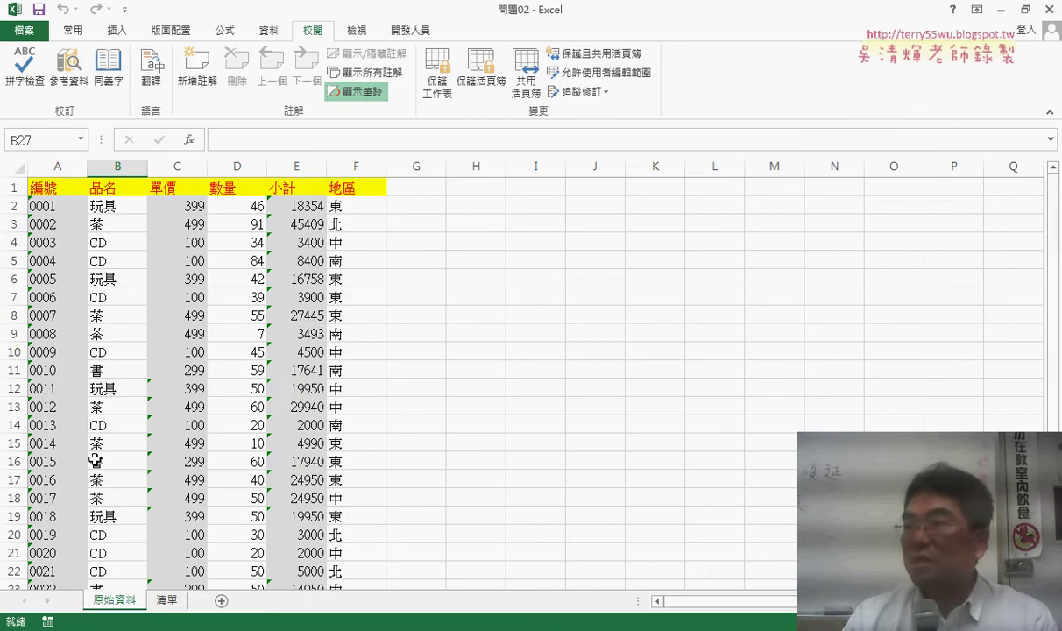
scroll(87, 429, down, 5)
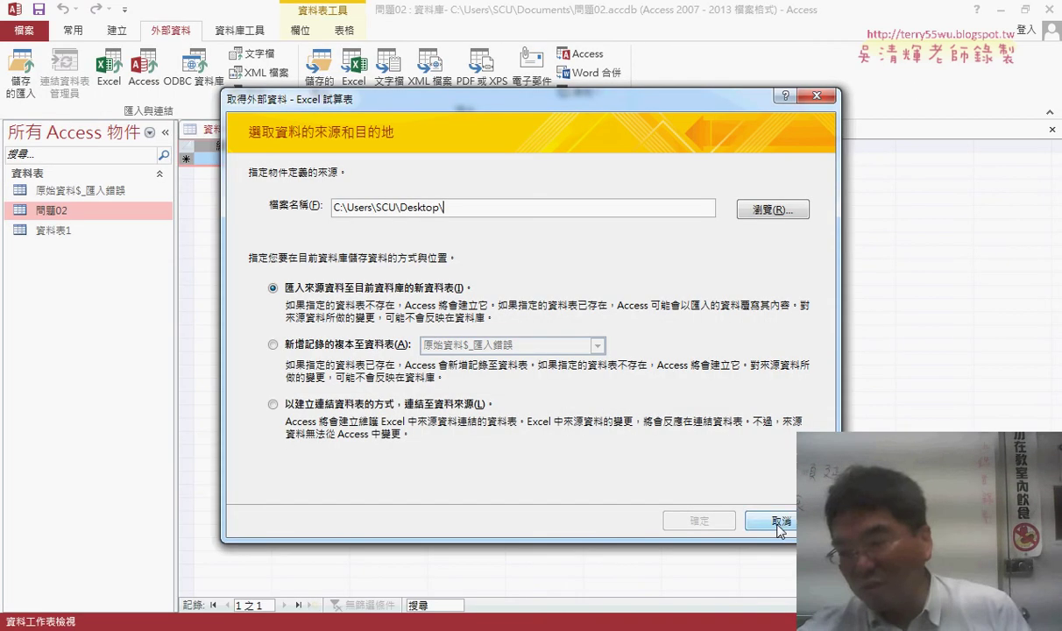
Step: Cancel the Get External Data dialog and switch back to the 問題02 Excel workbook
click(777, 522)
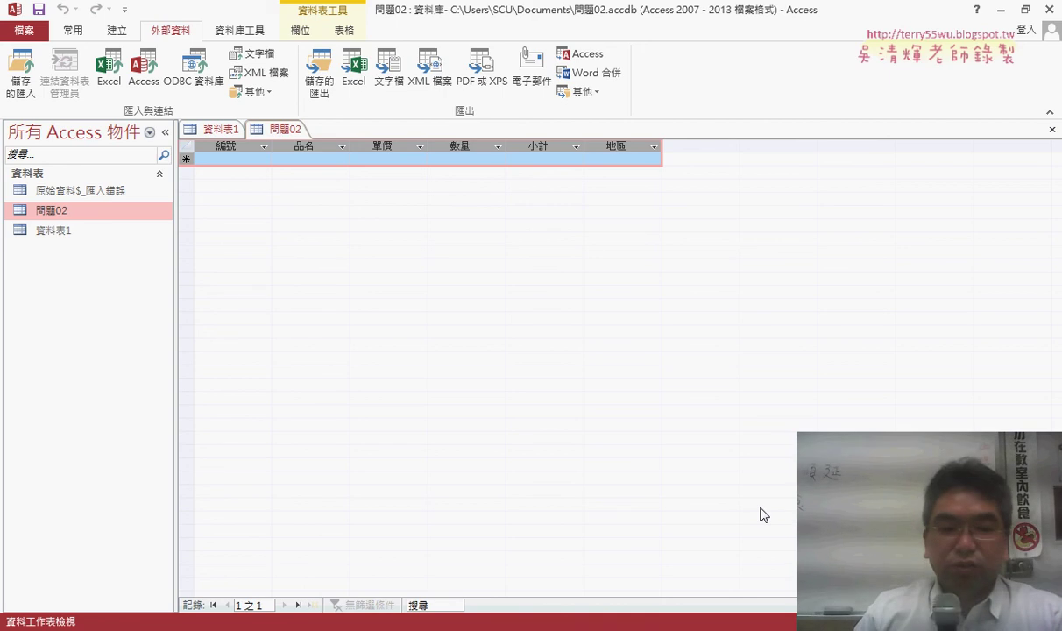
key(alt+Tab)
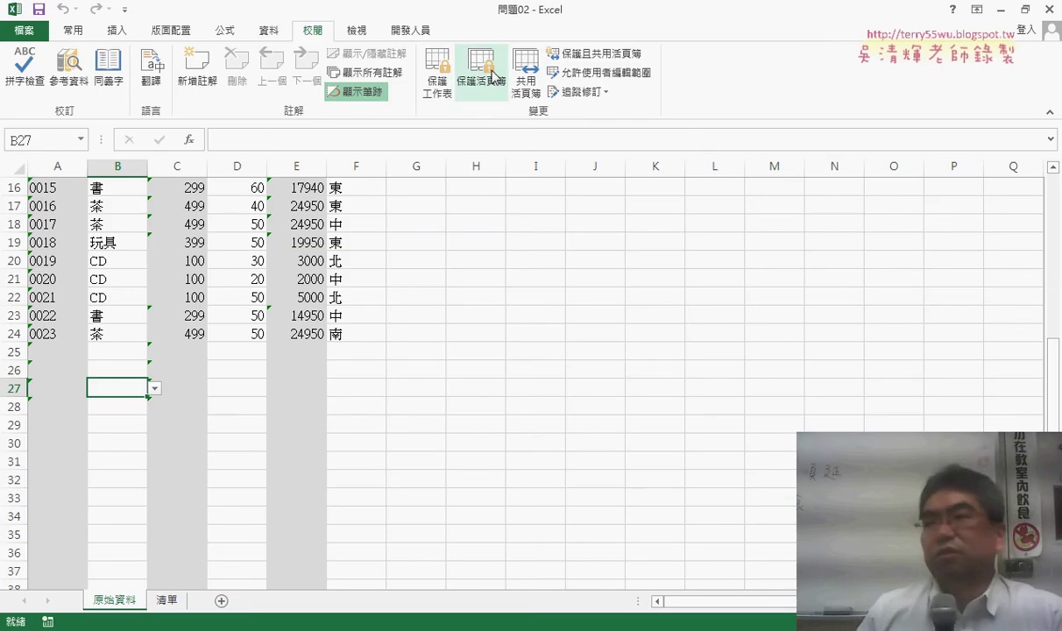
click(526, 74)
click(422, 174)
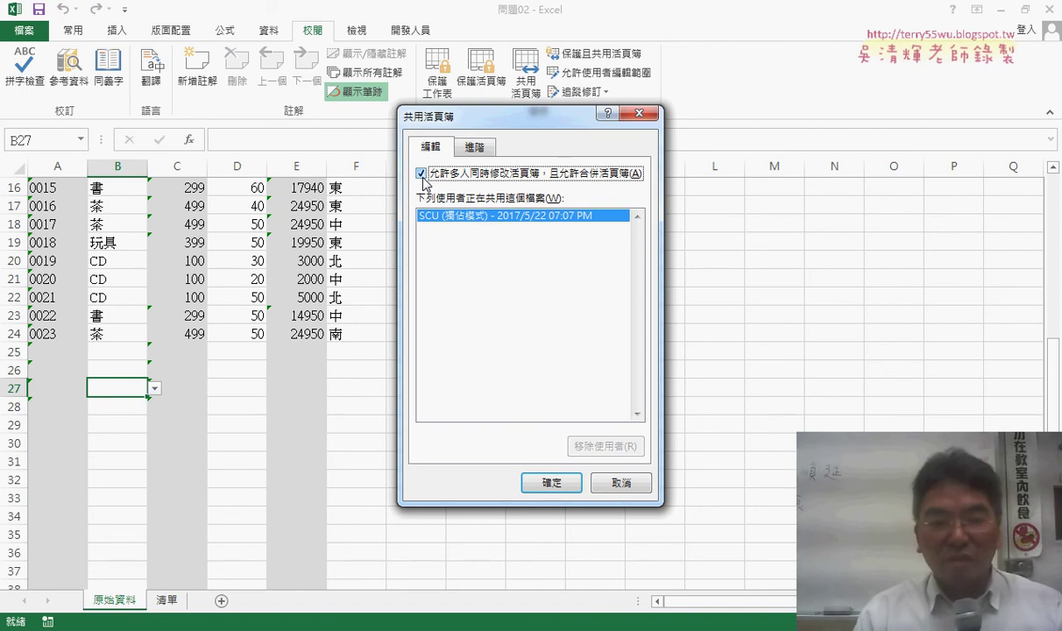
click(619, 483)
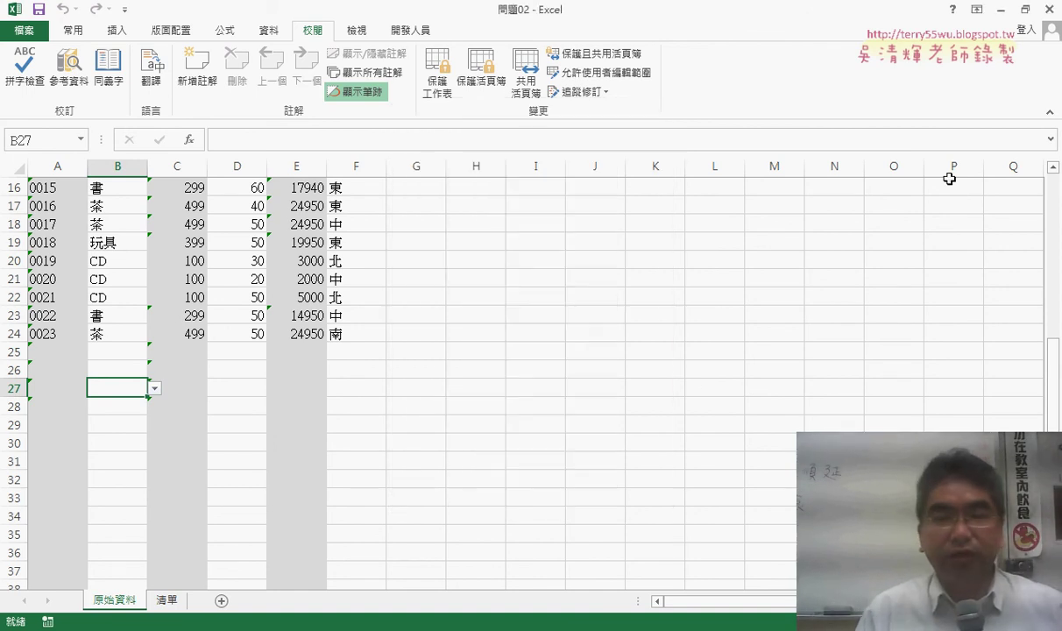
Step: Close Excel and Access, then move the 02_範例90 folder window to the right
click(1048, 9)
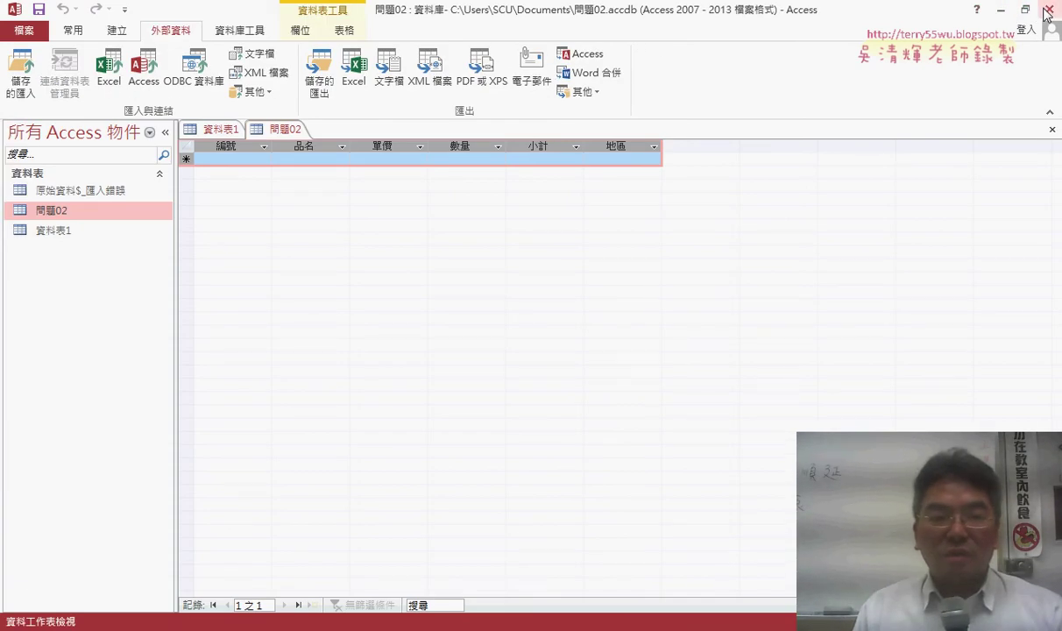
click(1048, 9)
mouse_move(591, 53)
mouse_down()
mouse_move(491, 53)
mouse_move(693, 57)
mouse_up()
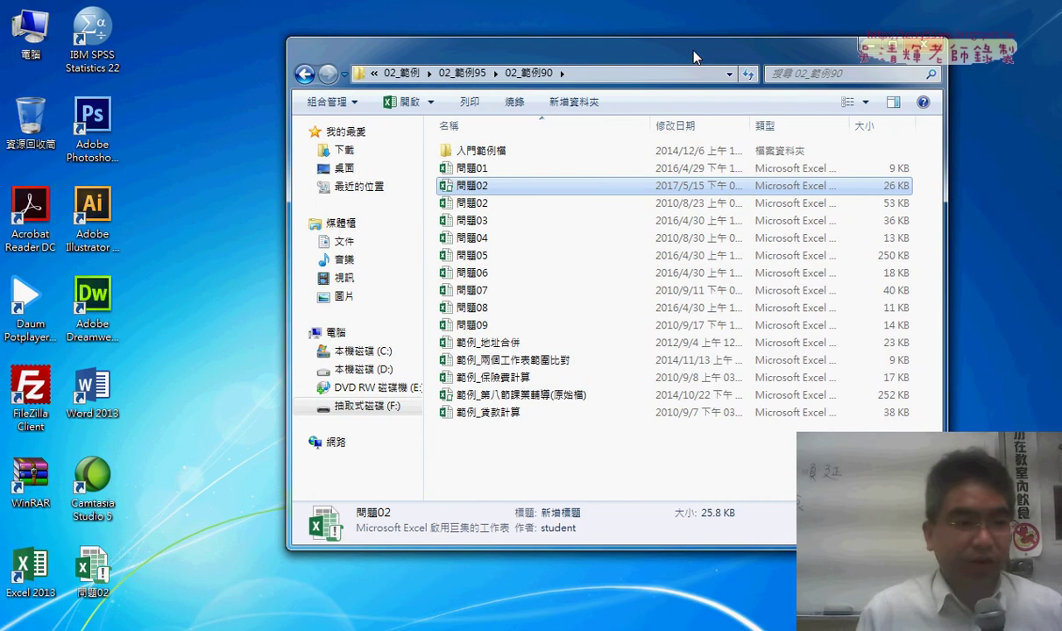